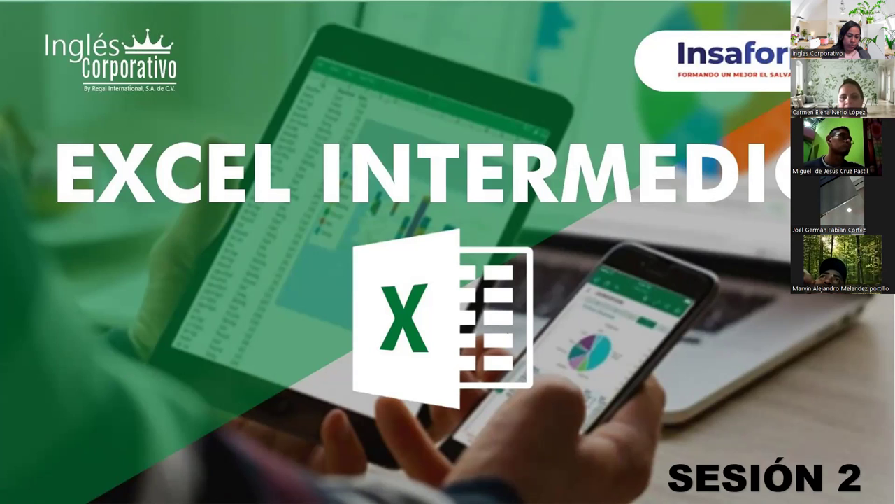
Advance the slideshow past the agenda and contents slides to OBJETIVO SESIÓN 2.
key(Right)
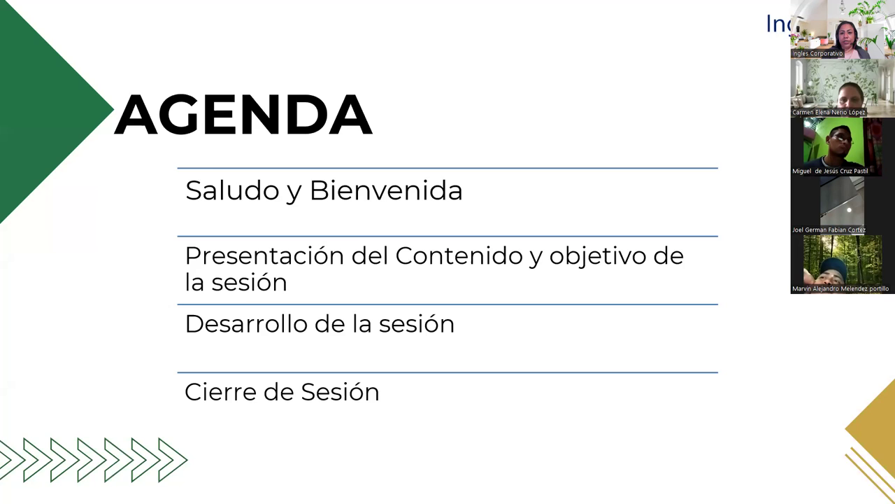
key(Right)
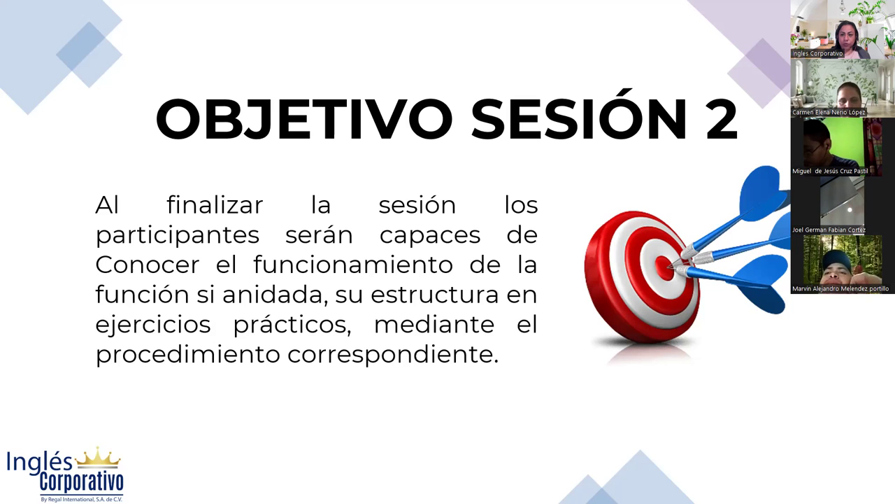
Advance to the FUNCIÓN SI slide with the two-test nested IF flowchart.
key(Right)
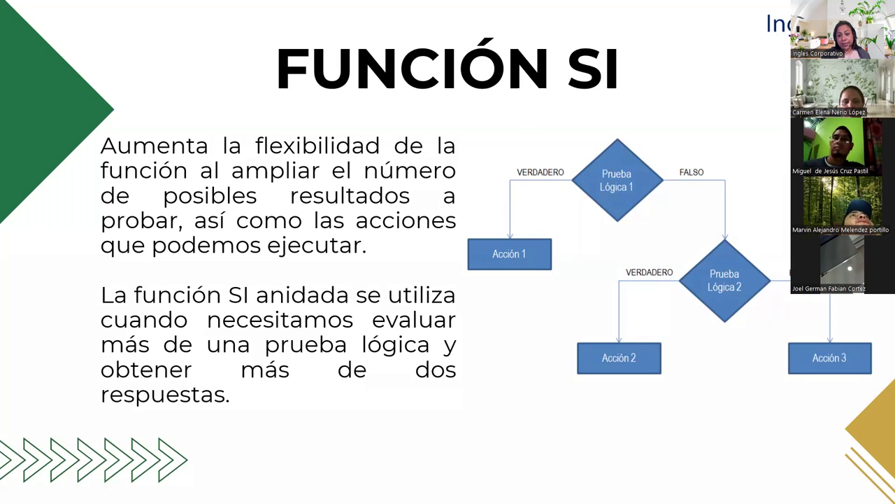
Advance to the SINTAXIS FUNCIÓN SI slide annotating the nested =SI arguments.
key(Right)
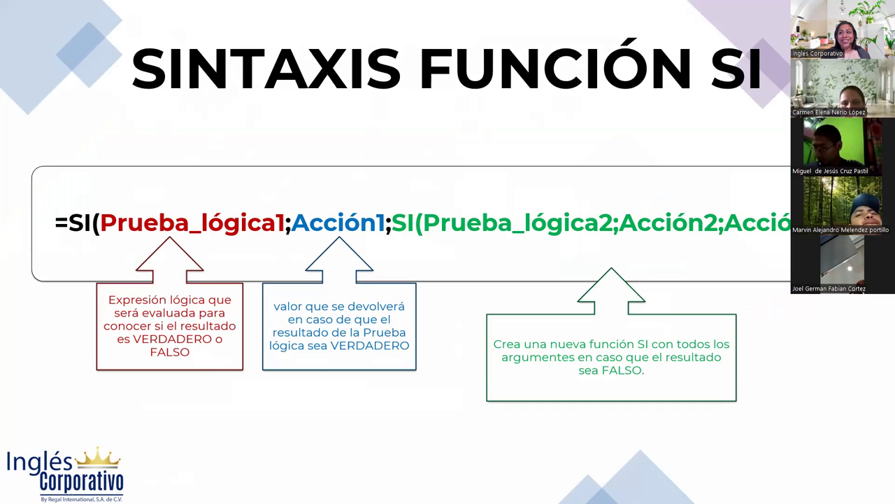
mouse_move(611, 356)
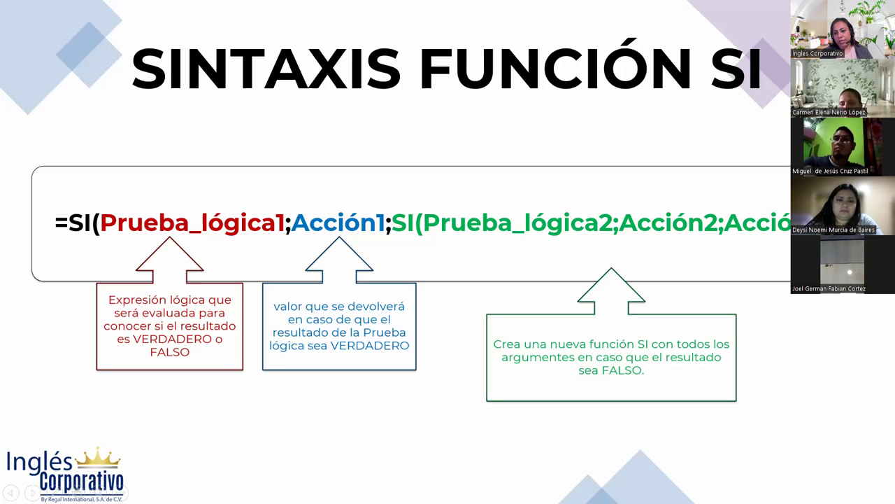
Advance to the DESARROLLO slide, then switch to the maximized Práctica Sesión 1 workbook in Excel.
key(Right)
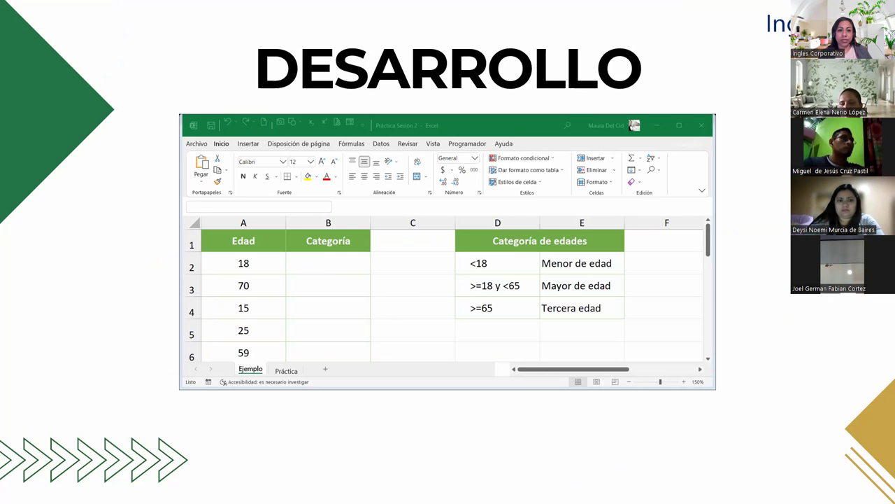
key(alt+Tab)
double_click(383, 88)
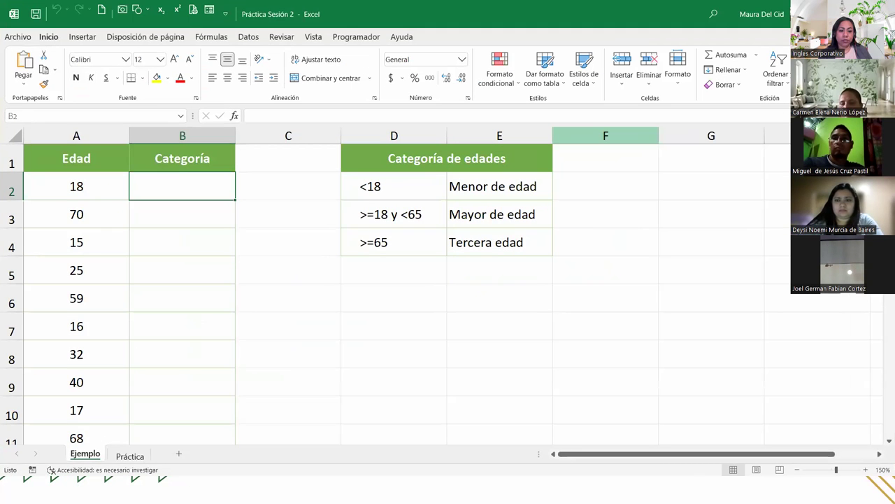
key(alt+Tab)
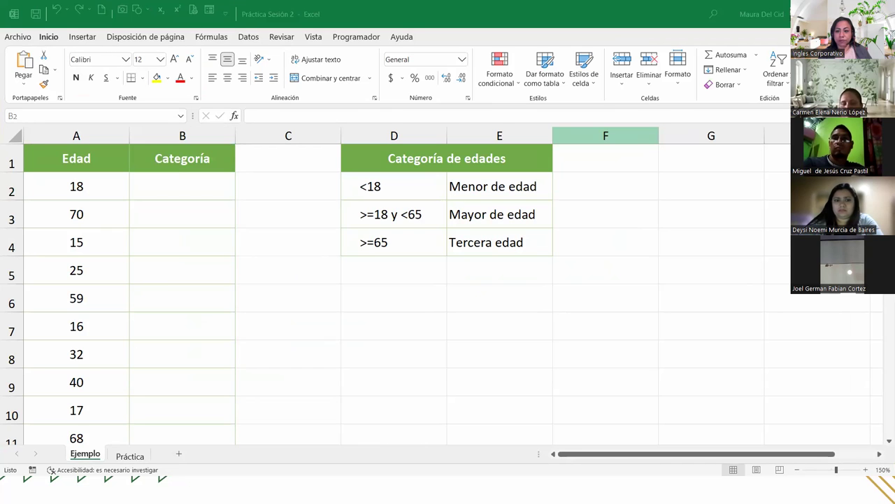
key(alt+Tab)
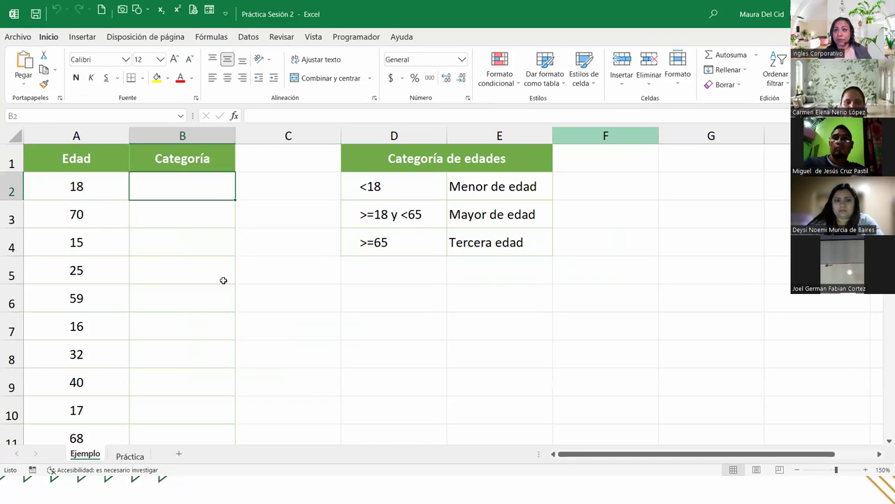
key(alt+Tab)
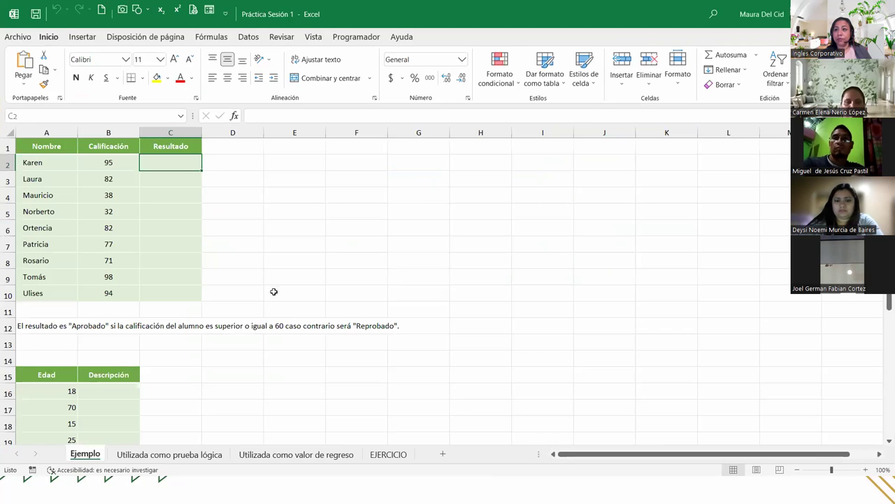
Switch to the EJERCICIO sheet with car prices and the discount-criteria table.
click(389, 454)
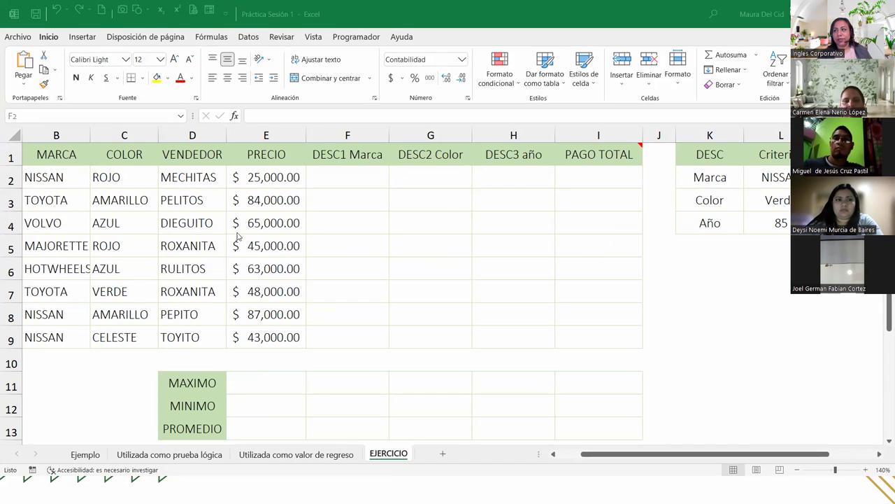
click(309, 184)
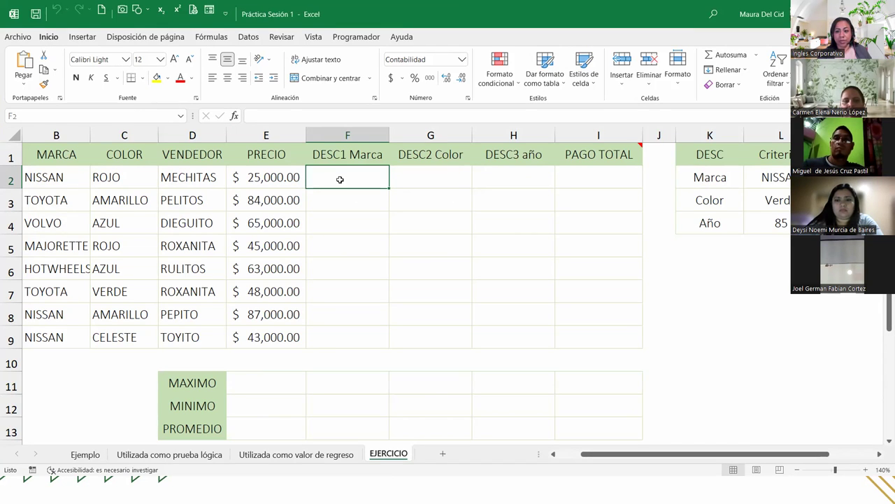
click(797, 470)
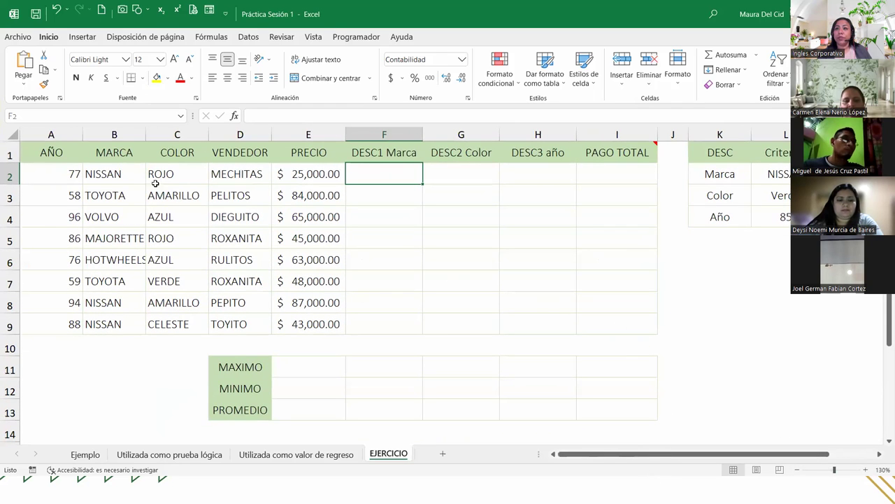
drag(36, 169, 297, 173)
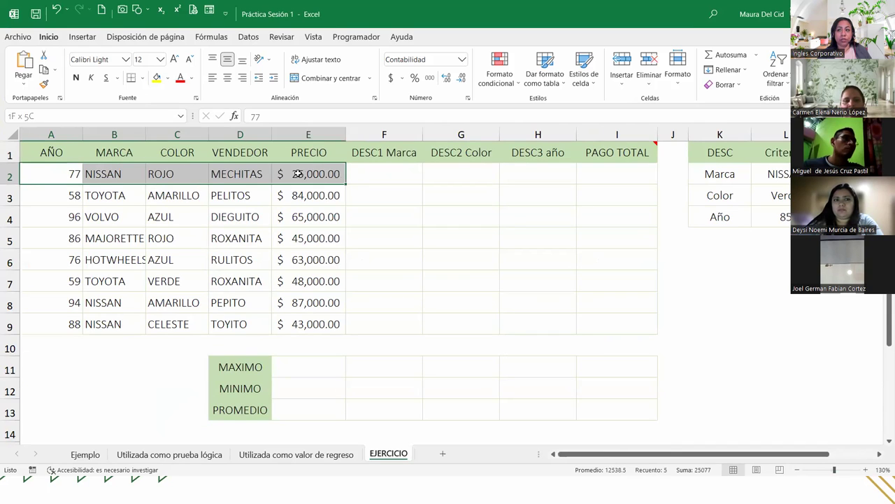
click(375, 174)
click(382, 134)
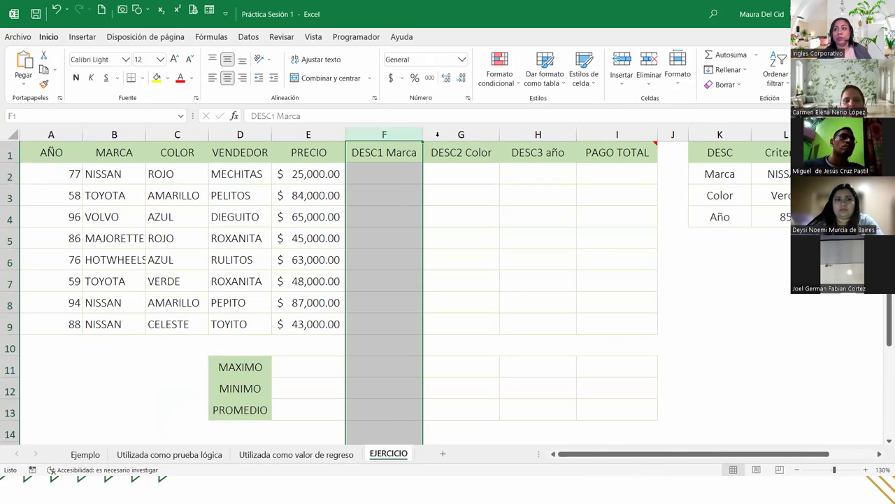
click(452, 136)
click(537, 135)
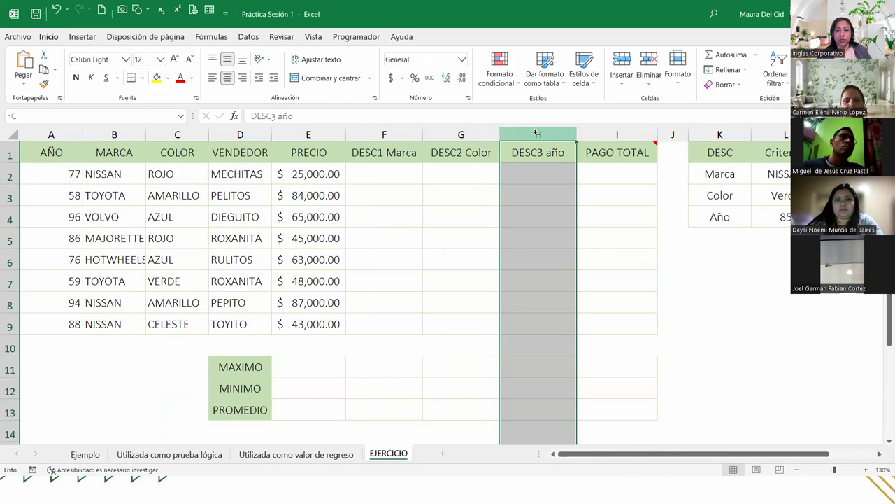
click(372, 175)
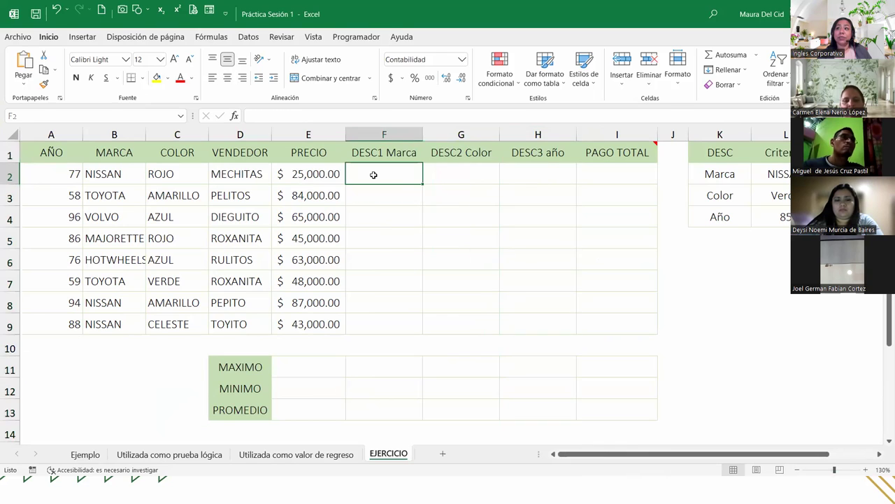
Review the Marca criteria row (NISSAN, 15% discount) and the Color criteria row.
scroll(824, 423, right, 2)
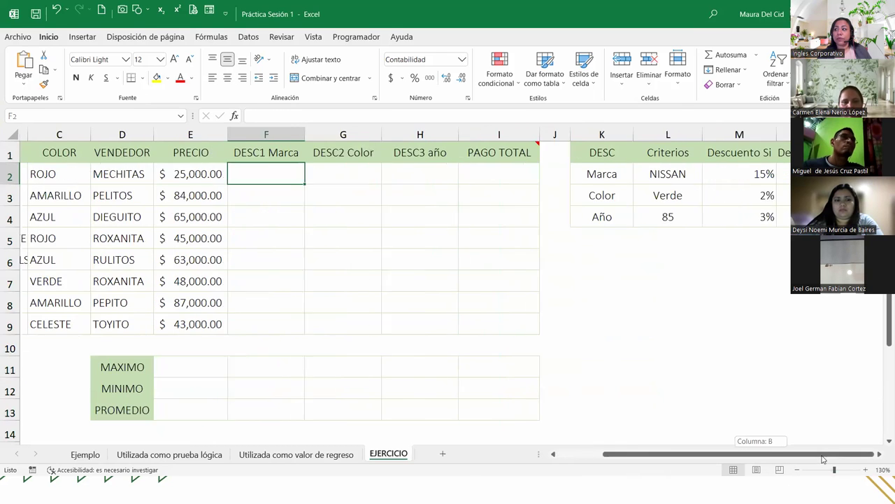
drag(590, 173, 780, 173)
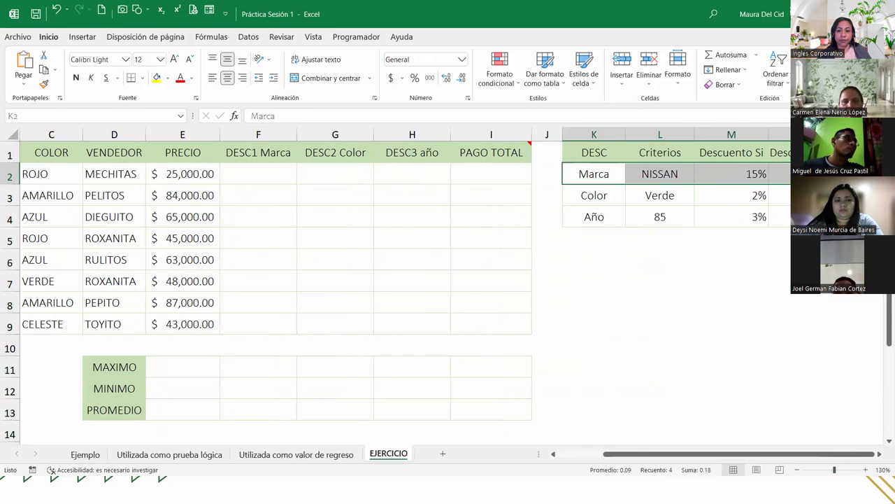
click(656, 178)
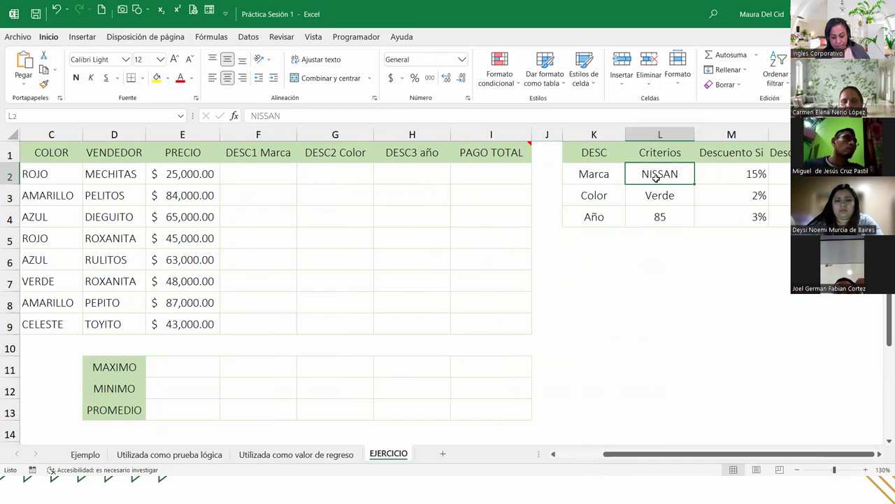
click(735, 180)
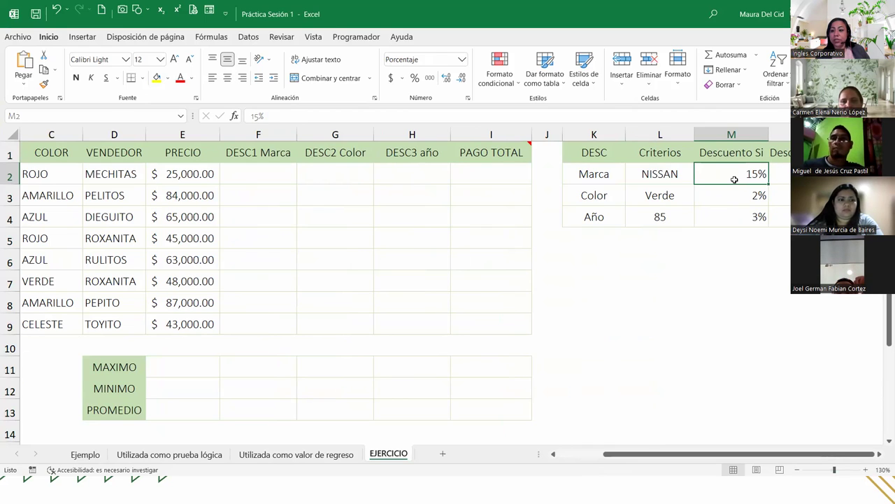
click(789, 173)
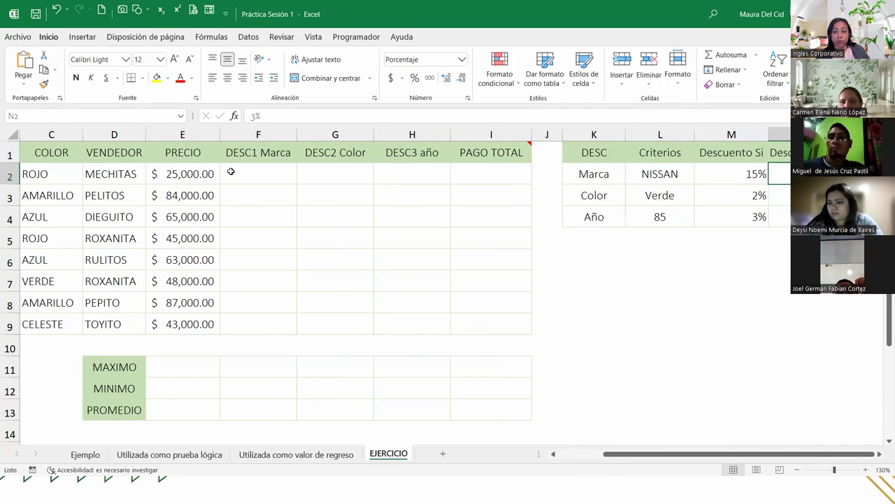
click(595, 195)
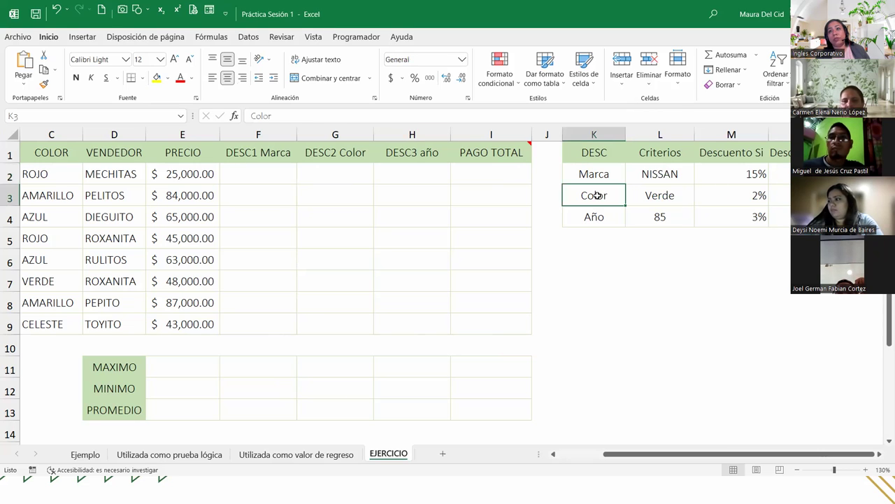
Check the first car's colour ROJO and year 77, then select cell F2.
drag(716, 454, 654, 454)
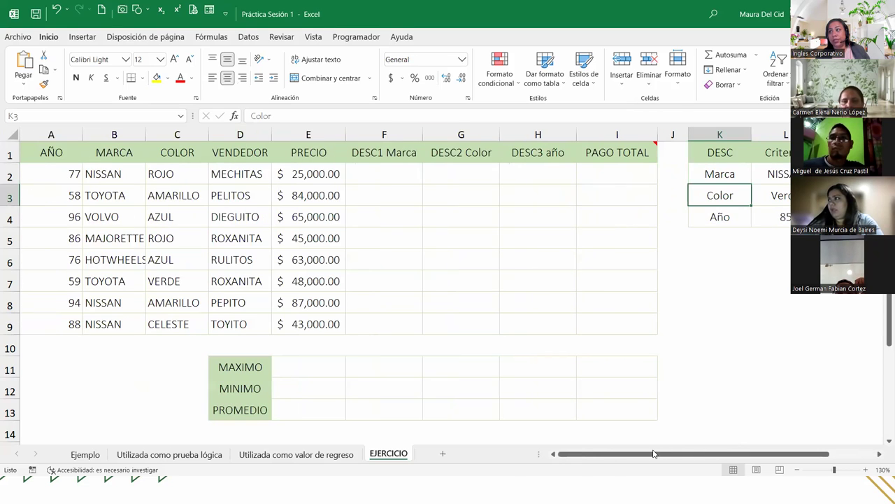
click(174, 179)
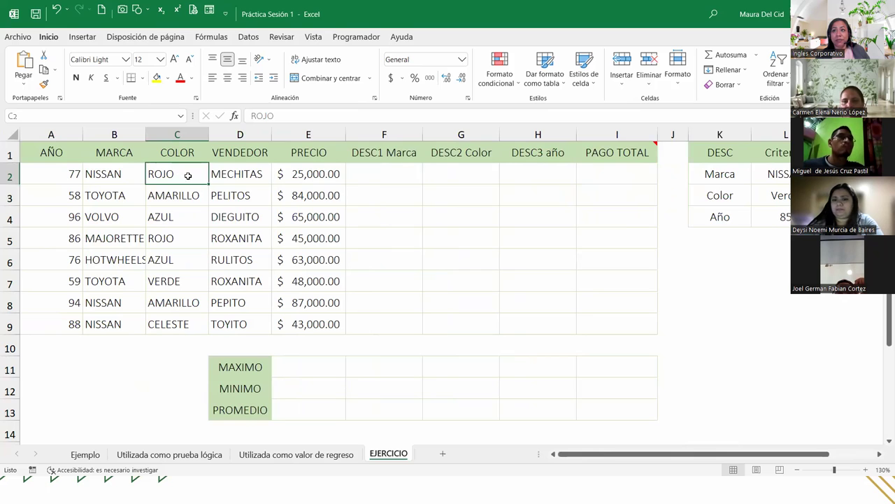
drag(629, 454, 665, 454)
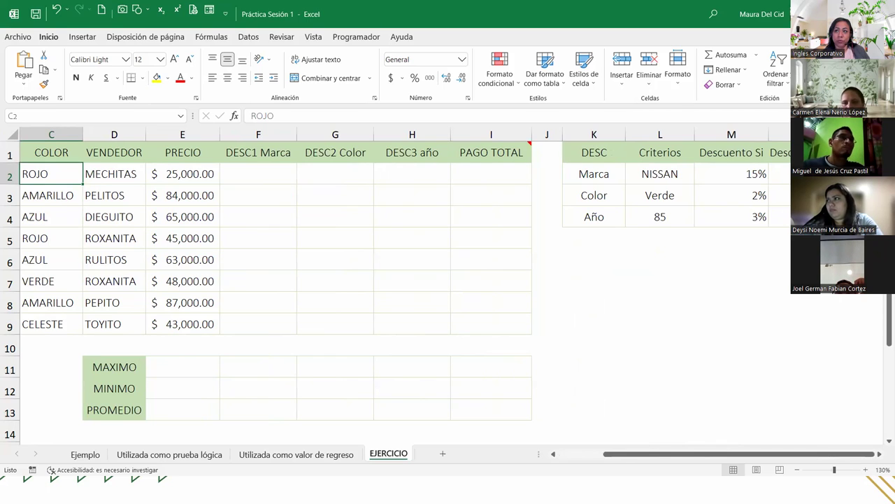
click(410, 172)
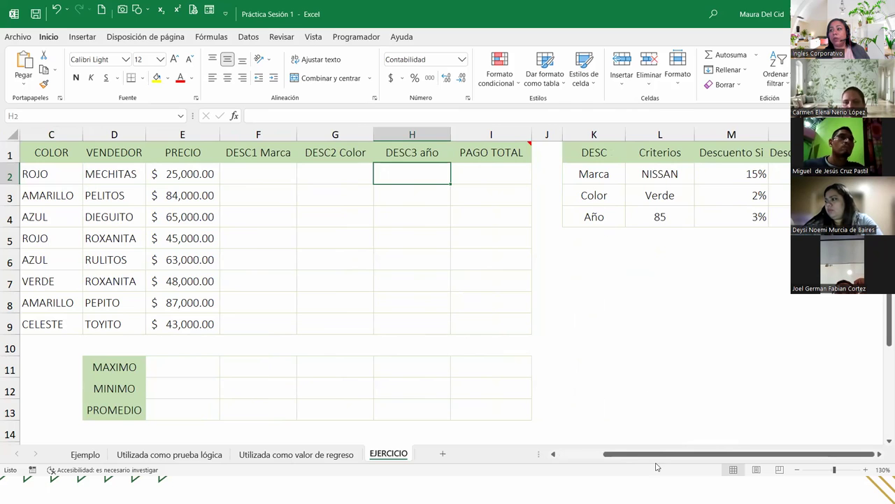
drag(659, 455, 614, 455)
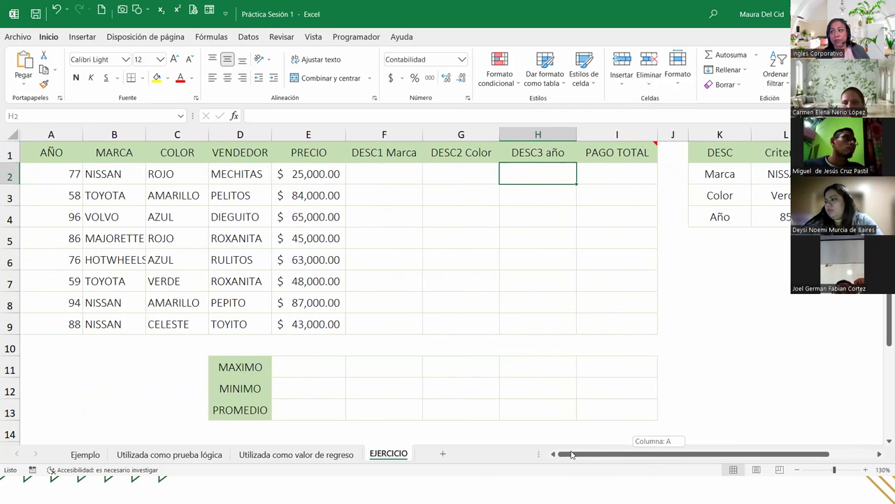
click(40, 172)
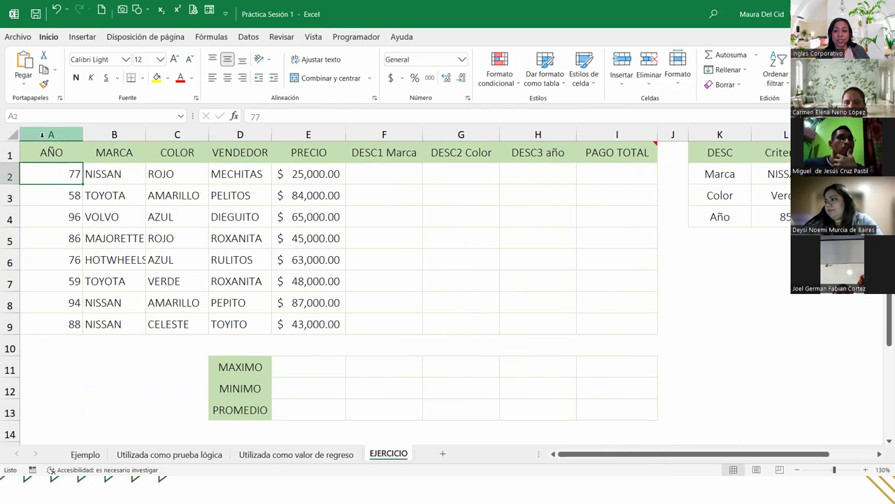
drag(708, 455, 753, 455)
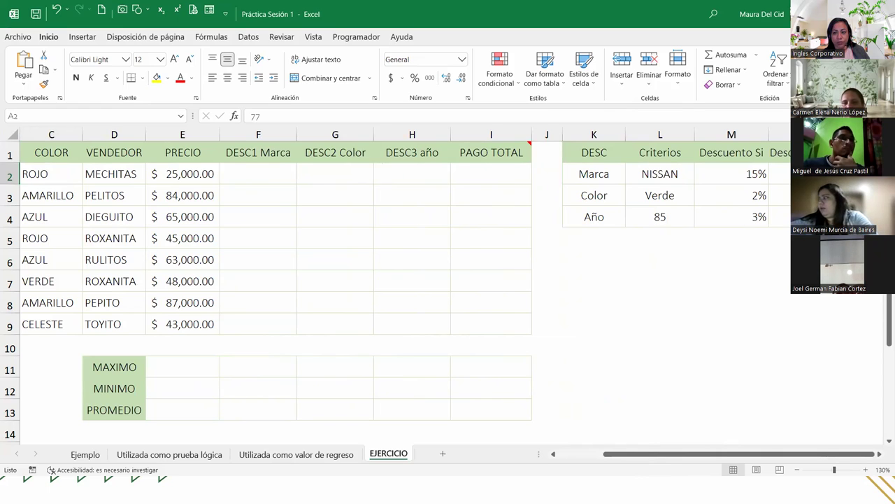
click(270, 168)
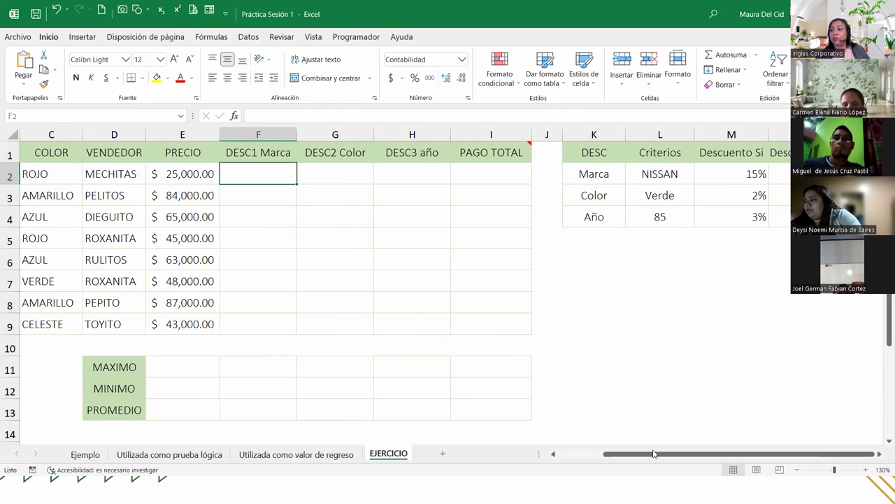
drag(647, 456, 561, 454)
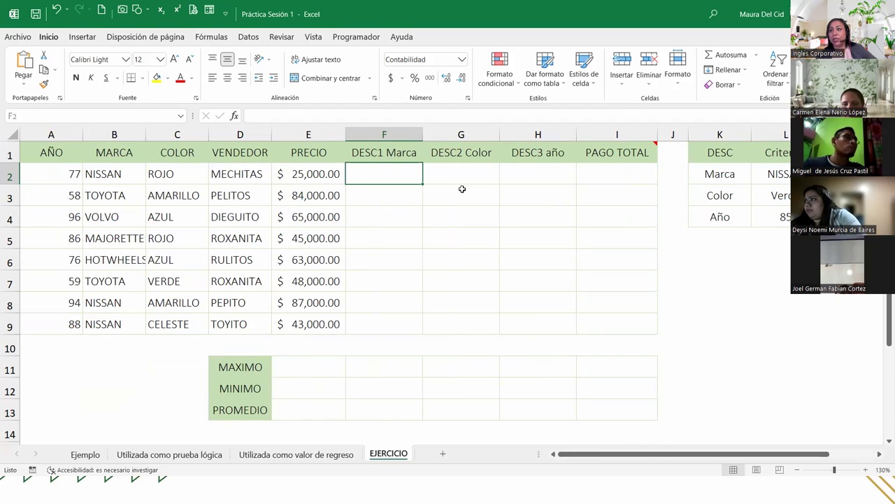
Start F2's formula =SI(B2=$L$2; testing the brand against NISSAN, then pick E2.
text(=)
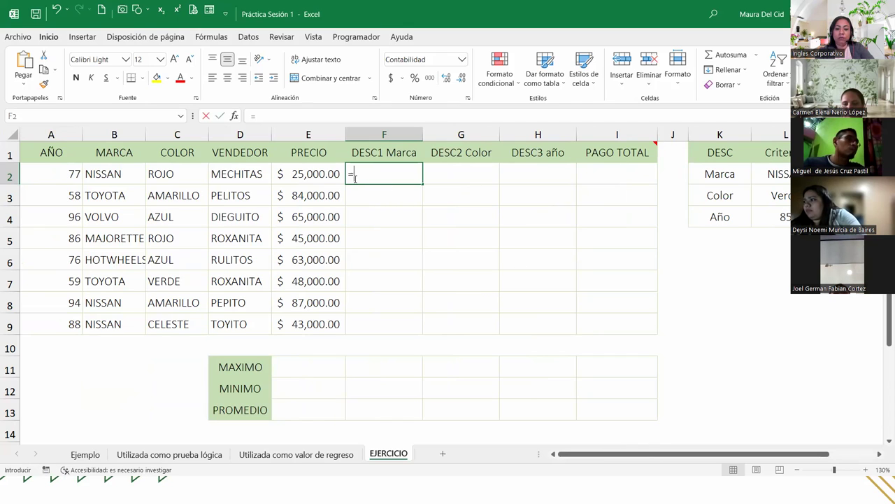
text(si)
key(Tab)
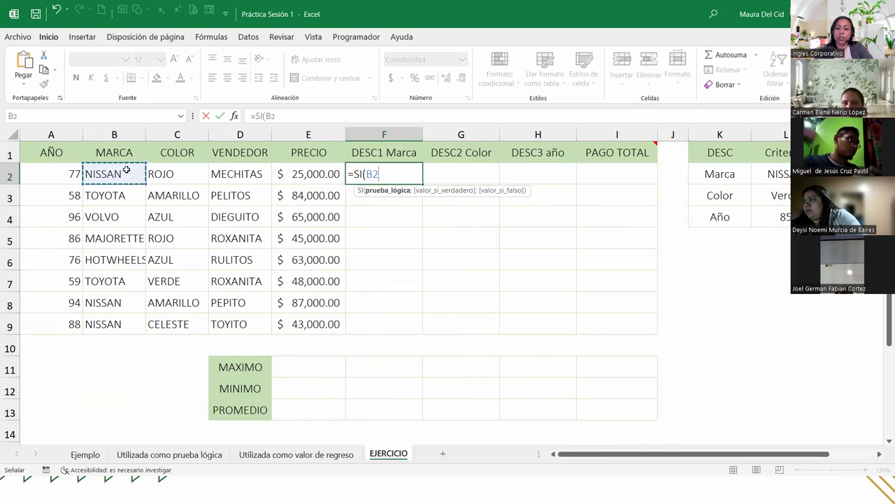
text(=)
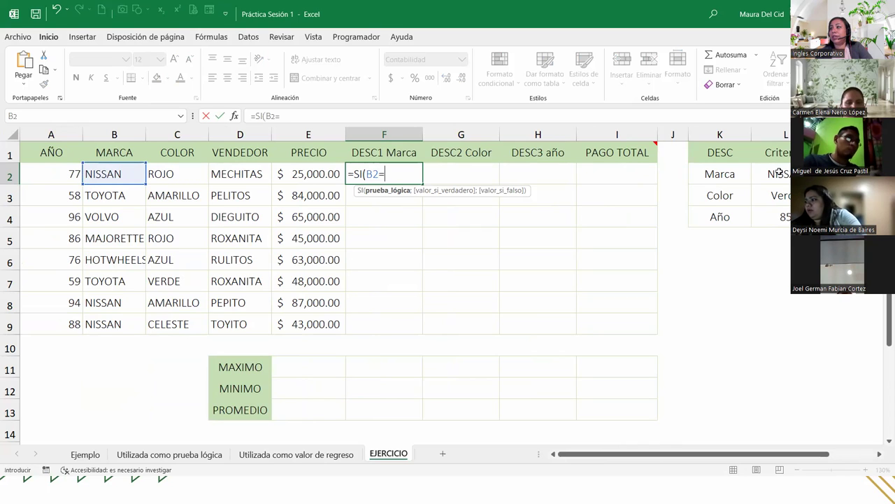
click(780, 172)
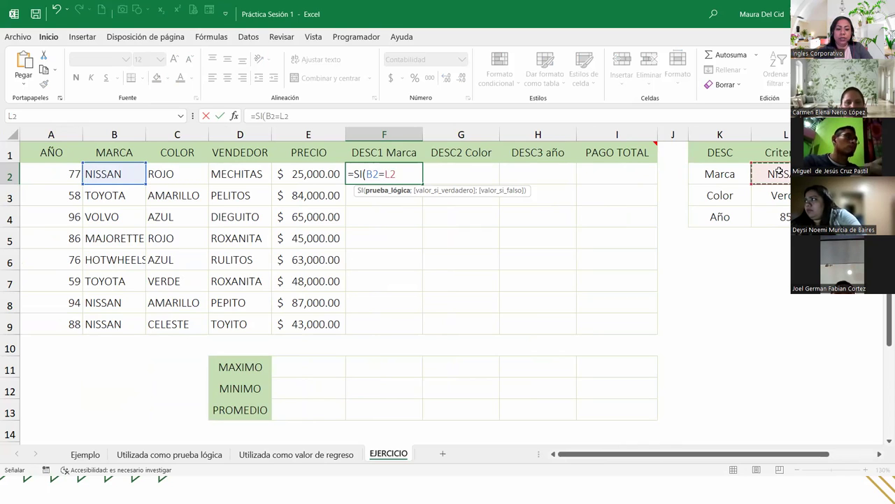
key(F4)
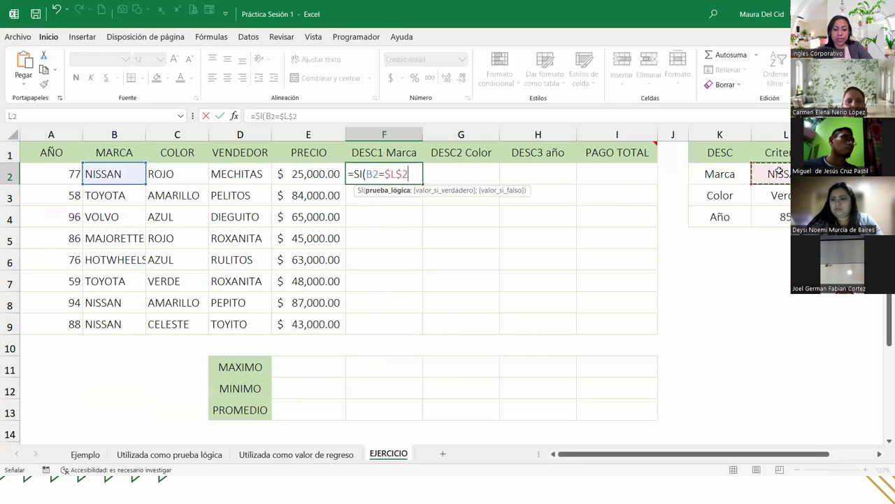
text(;)
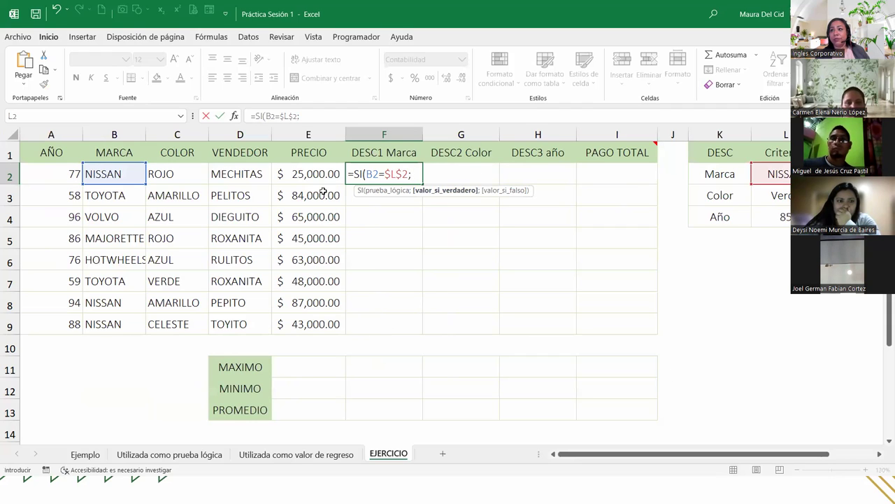
click(314, 173)
Make the true case E2 times the absolute 15% rate $M$2.
text(*)
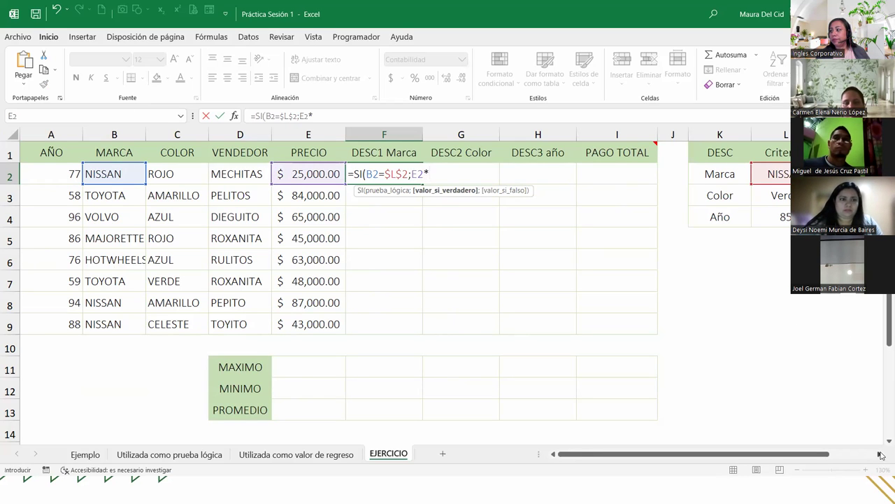
scroll(345, 208, right, 1)
scroll(346, 207, right, 1)
click(732, 172)
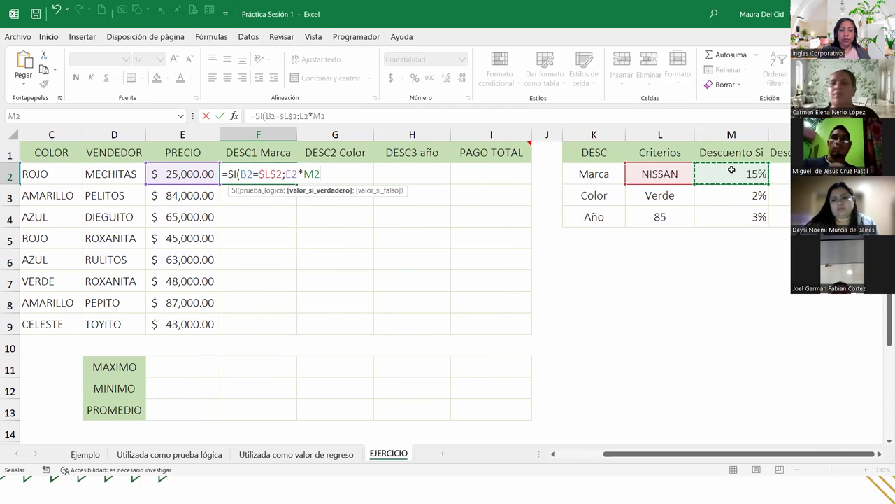
key(F4)
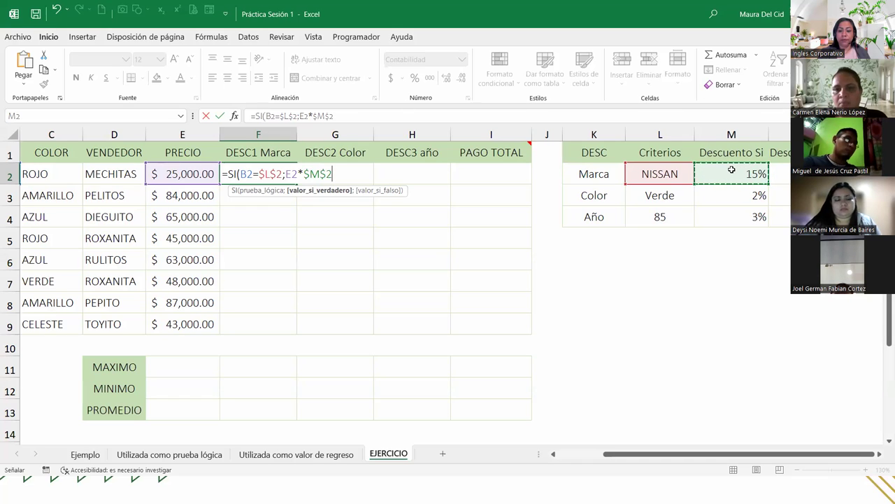
Add the false case E2*$N$2 and close the formula's parenthesis.
text(;)
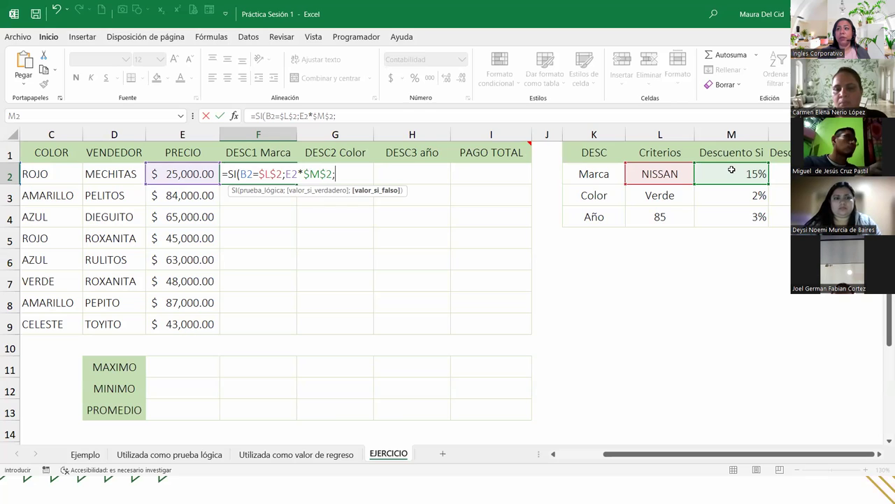
click(159, 178)
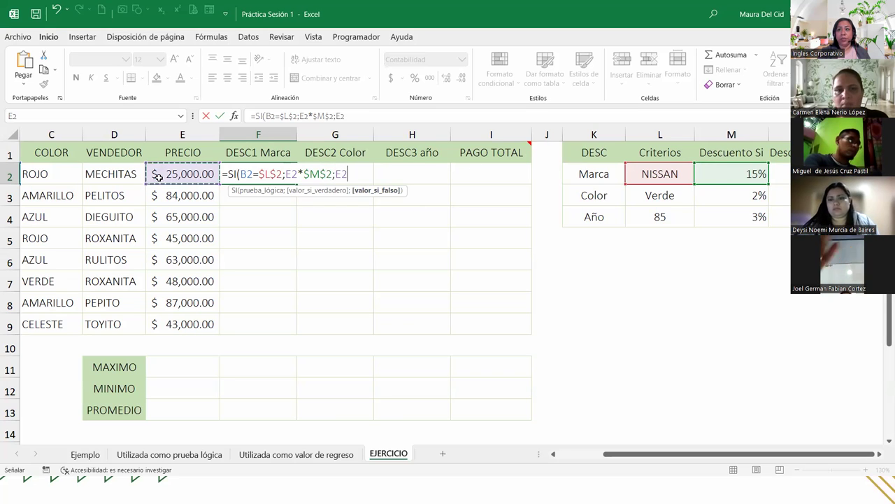
text(*)
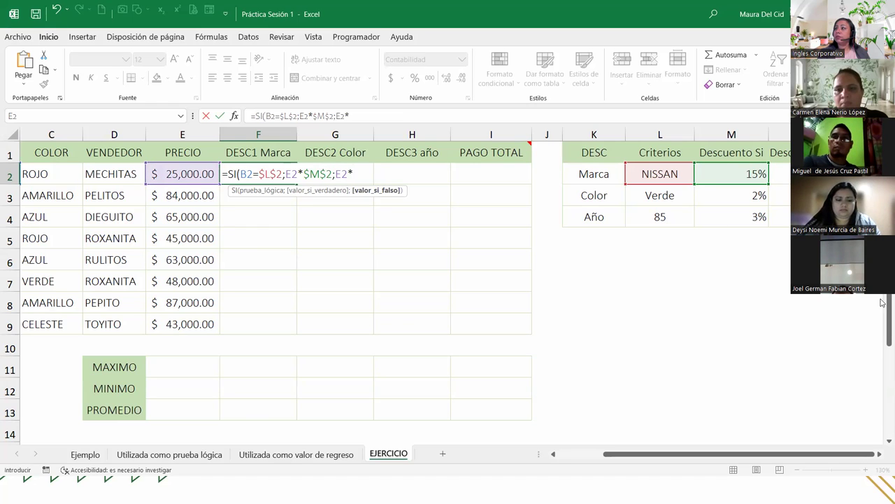
click(780, 173)
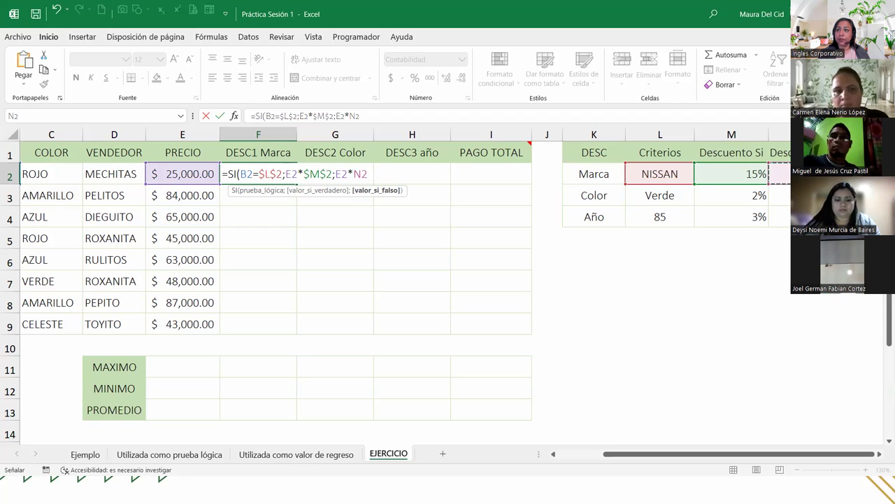
key(F4)
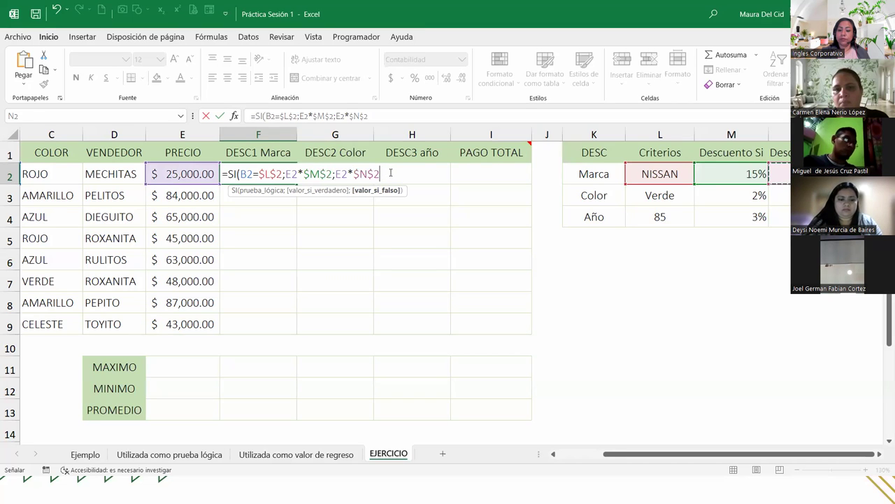
text())
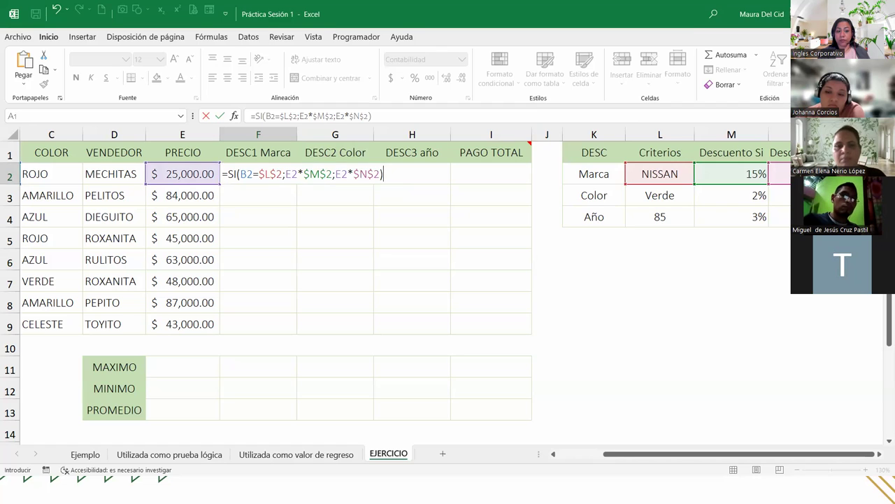
Enter the F2 formula and fill it down to F9 for all eight cars.
key(ctrl+Return)
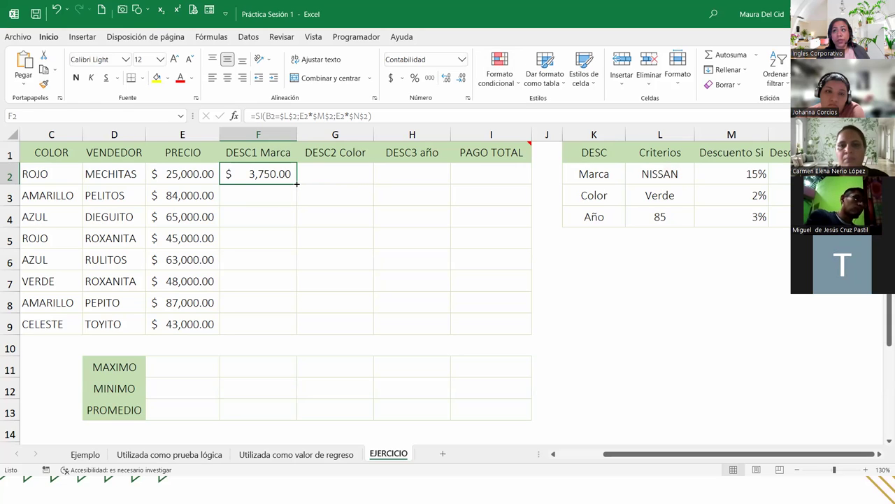
drag(297, 183, 297, 333)
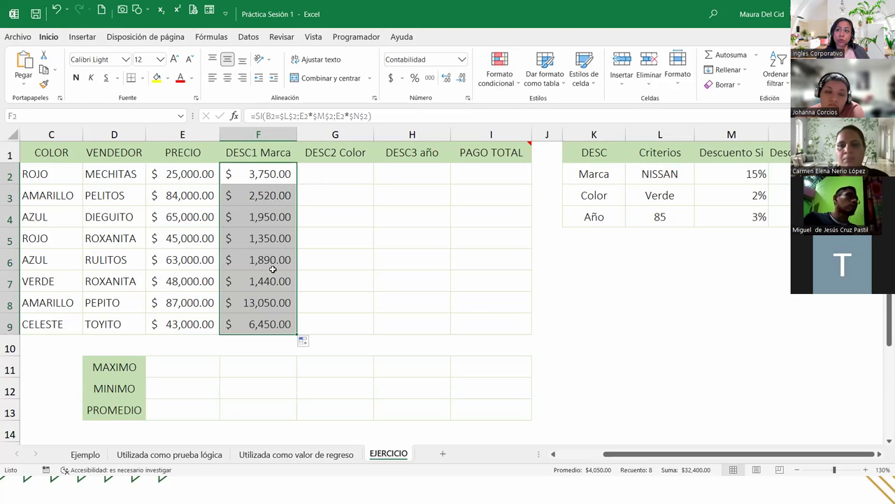
click(273, 280)
click(273, 302)
key(Down)
Check the copied formulas from F7 up to F2 and zoom the sheet to 140%.
click(270, 281)
click(268, 241)
click(269, 213)
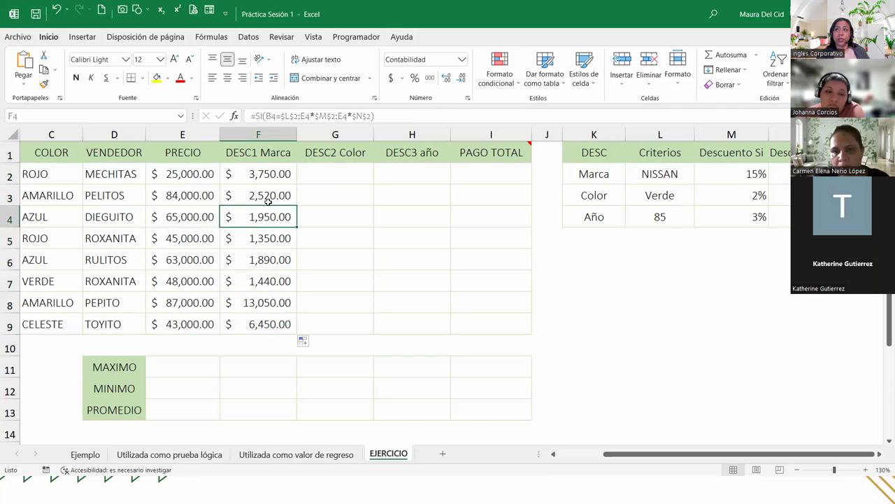
click(269, 195)
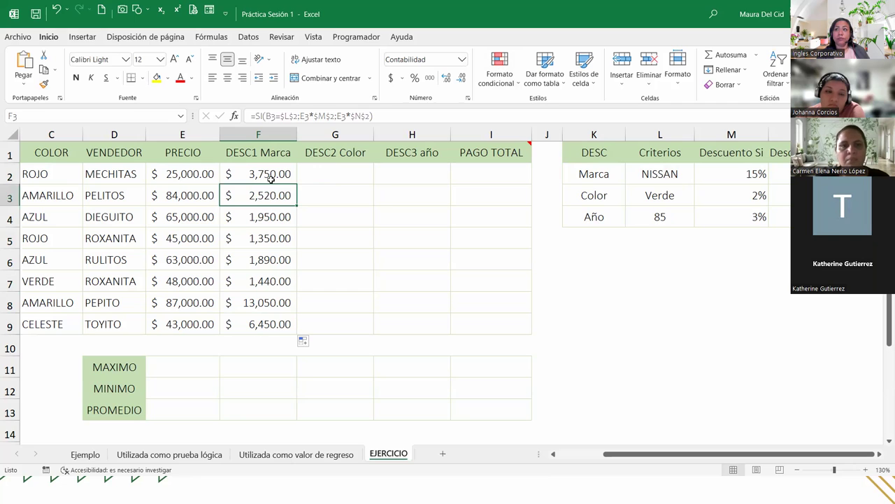
click(271, 179)
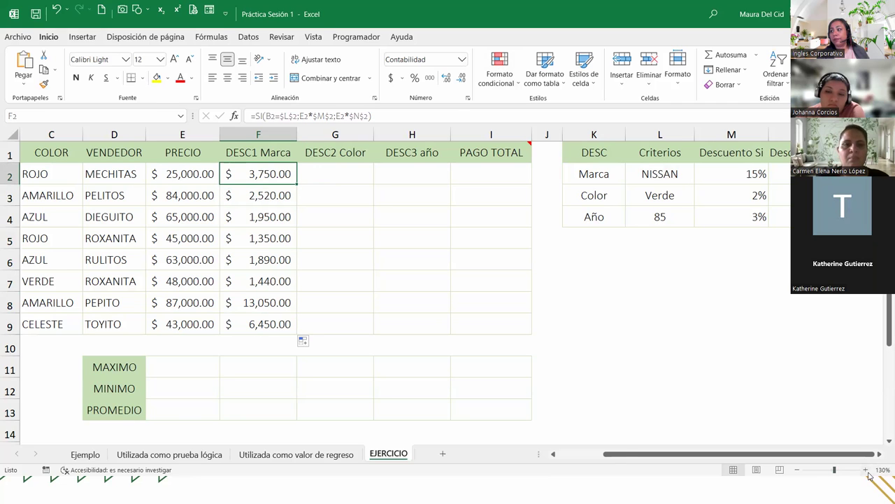
click(866, 470)
drag(727, 455, 310, 410)
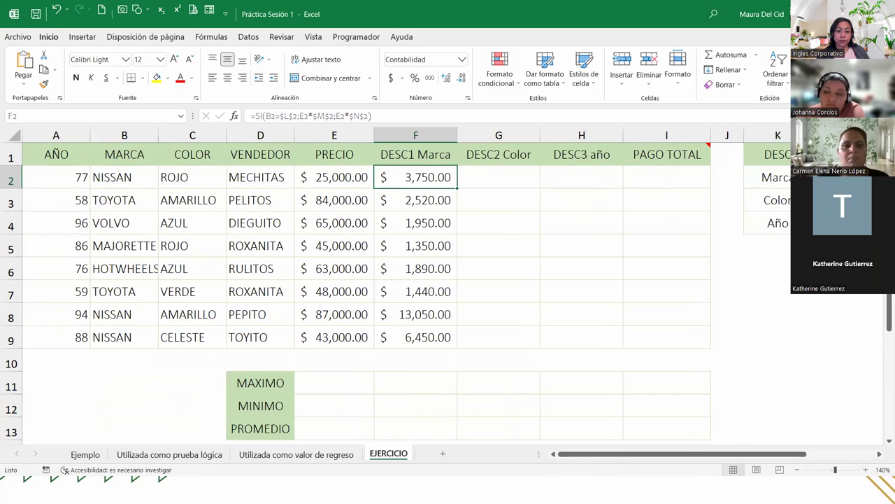
key(alt+Tab)
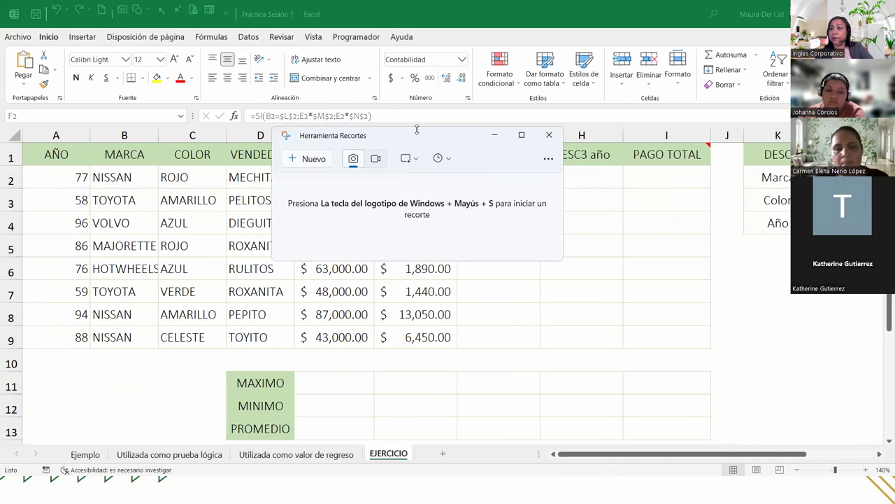
key(super+shift+s)
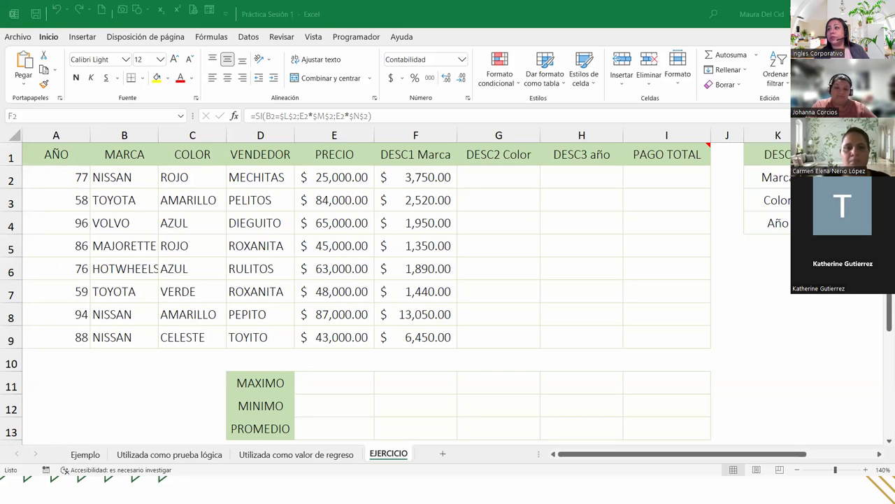
click(427, 177)
double_click(427, 177)
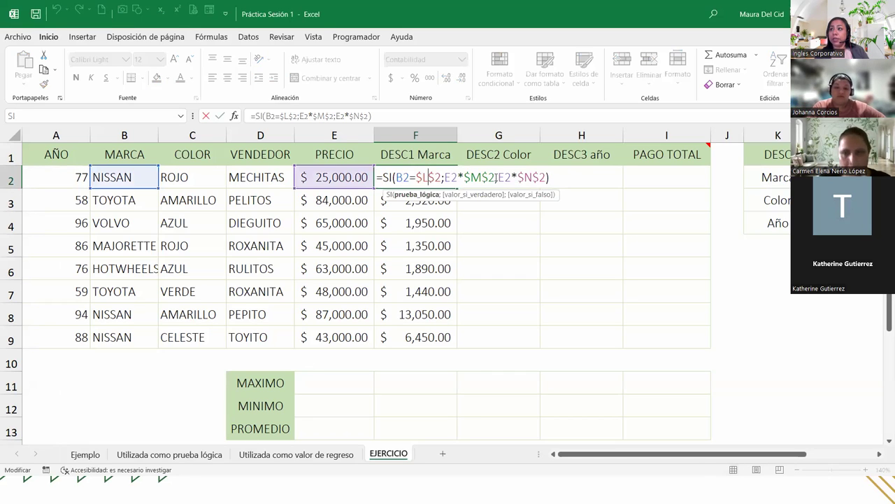
click(561, 177)
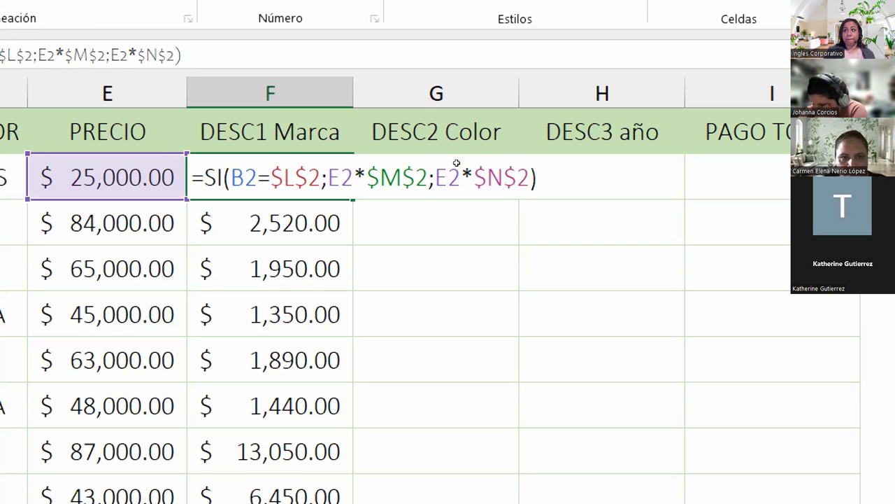
click(231, 177)
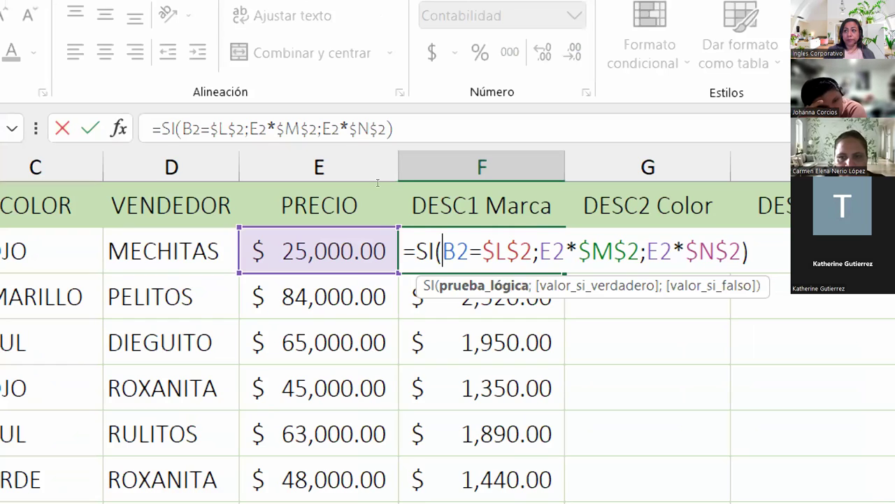
click(475, 285)
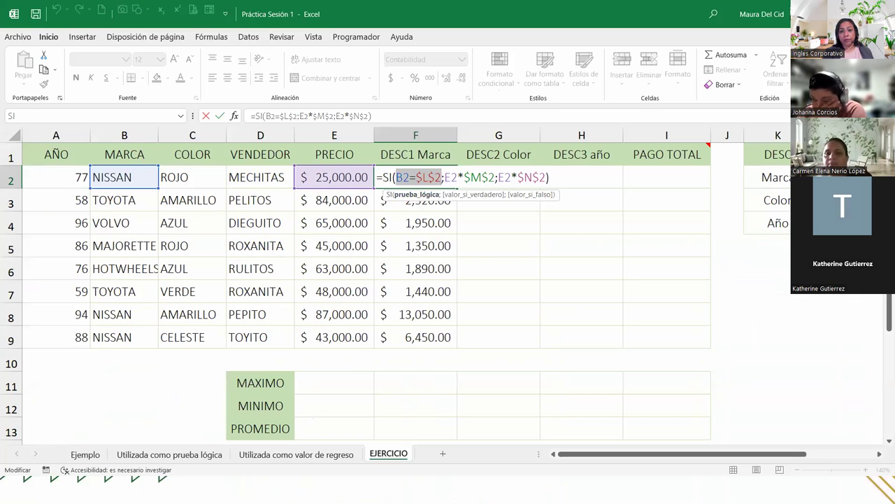
key(alt+Tab)
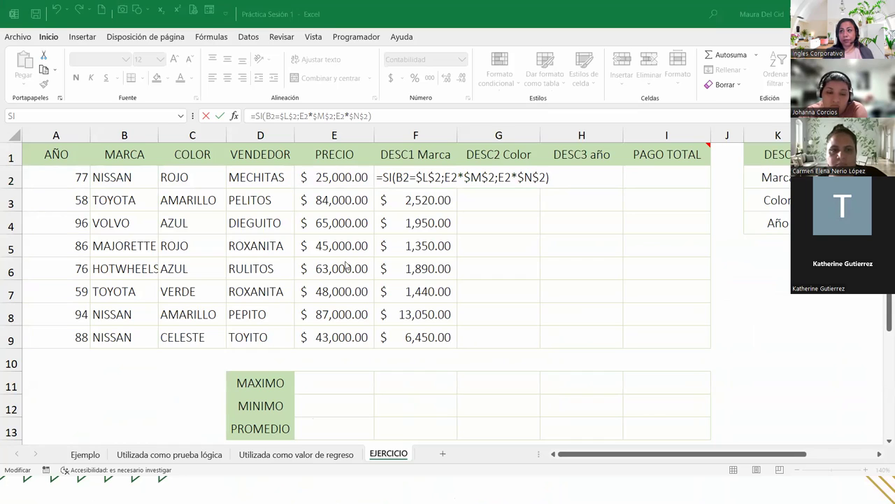
key(alt+Tab)
click(428, 177)
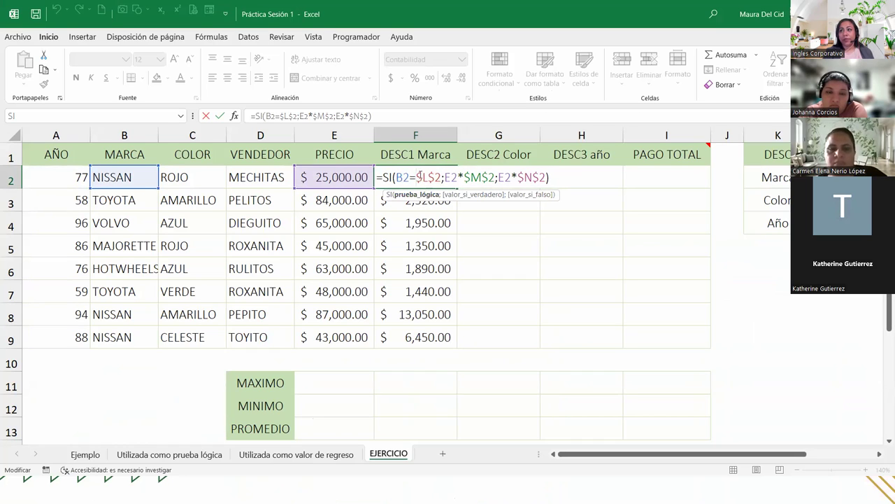
click(418, 194)
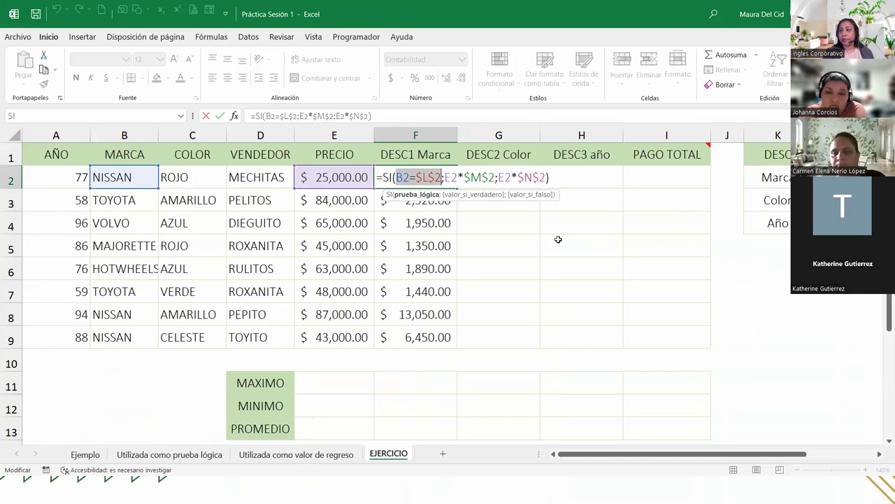
key(Escape)
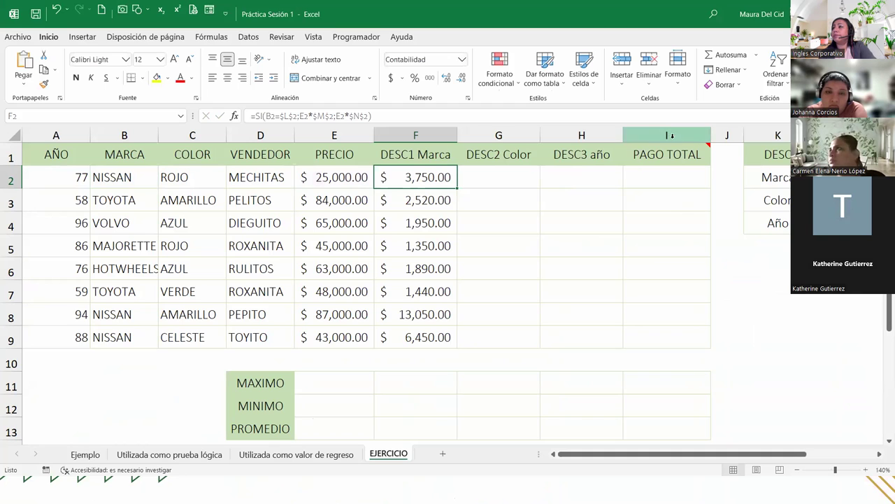
drag(727, 135, 533, 135)
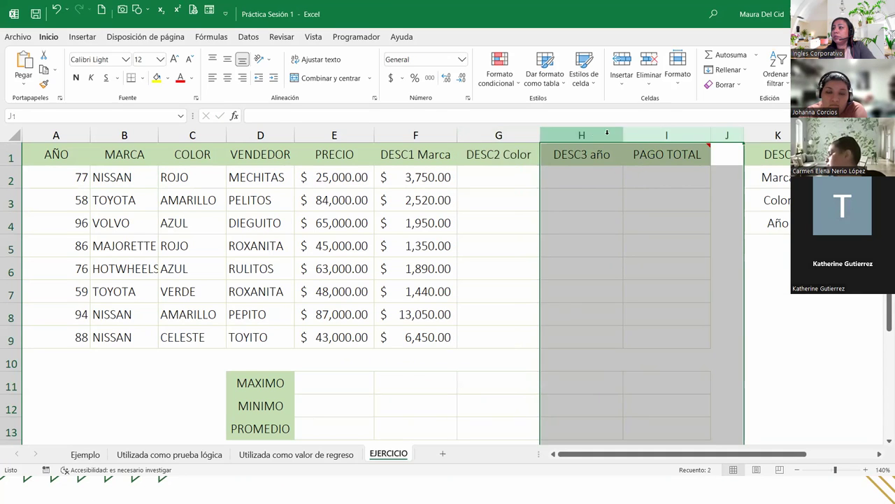
drag(666, 135, 485, 135)
right_click(484, 139)
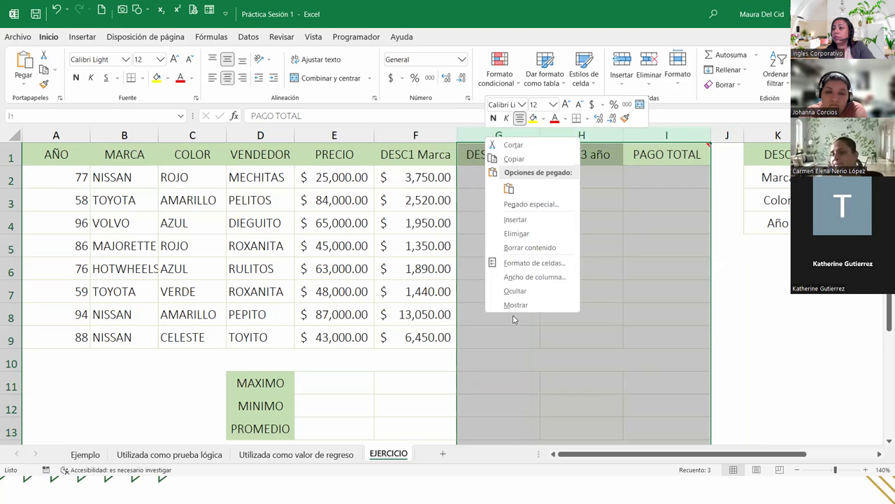
click(536, 292)
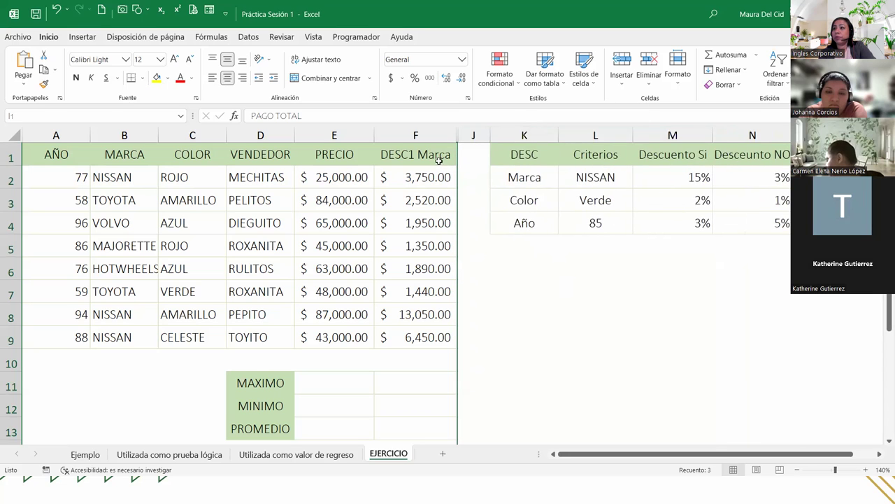
click(417, 178)
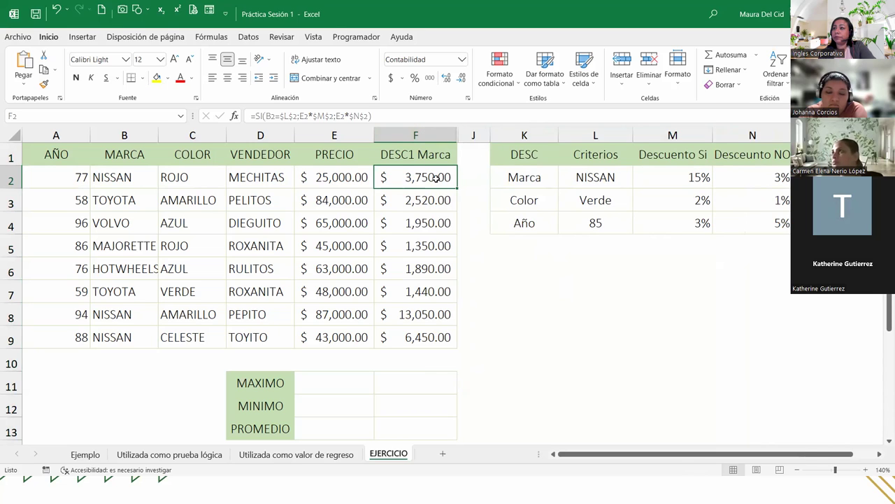
key(ctrl+z)
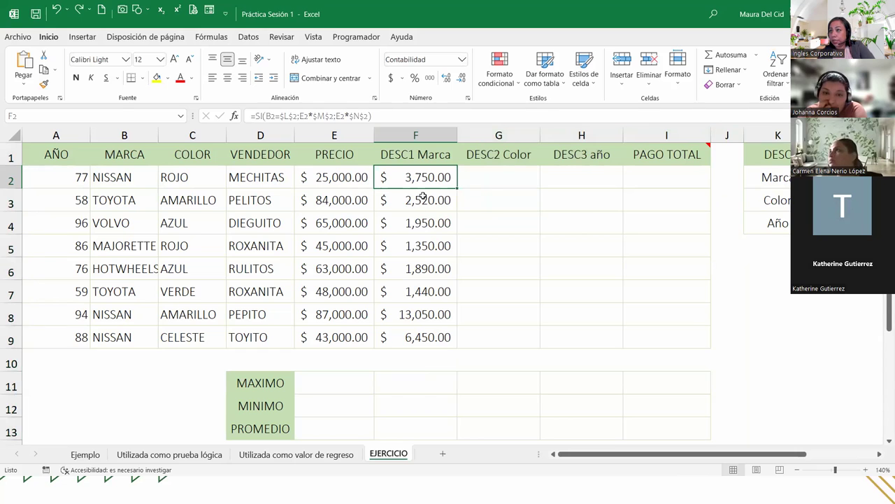
double_click(425, 177)
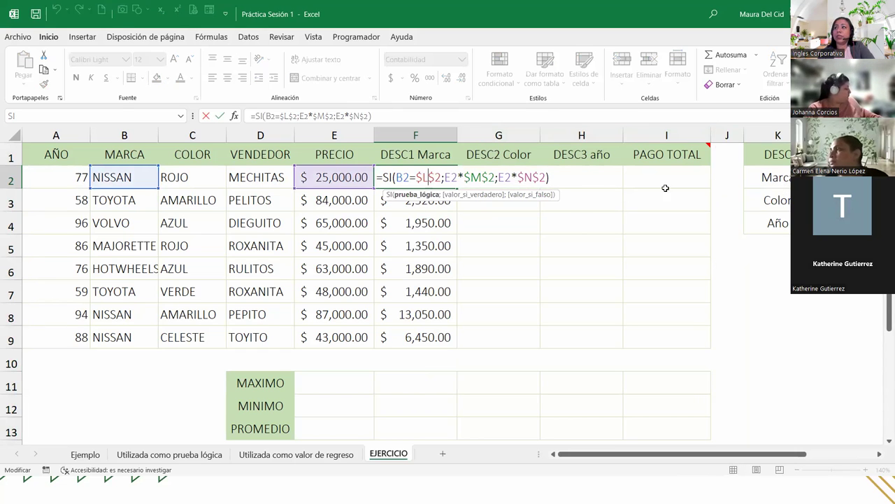
key(Escape)
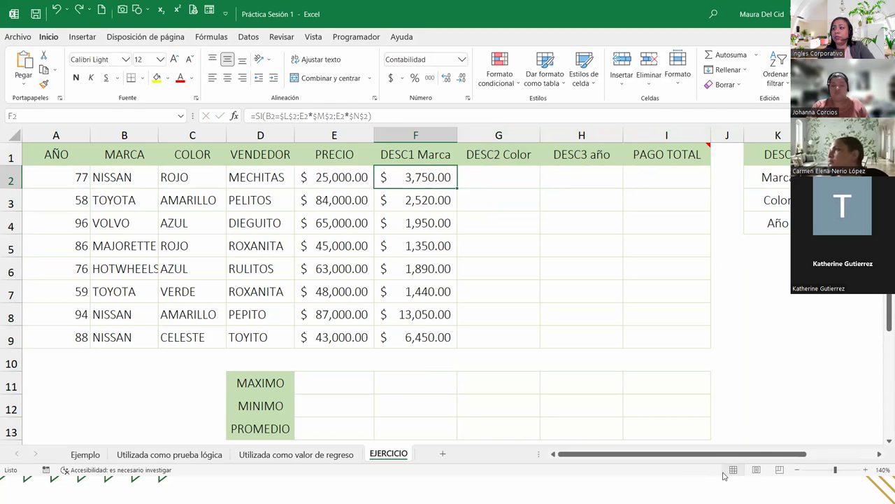
Reduce the zoom to 120% so both tables fit on screen.
click(797, 469)
click(798, 470)
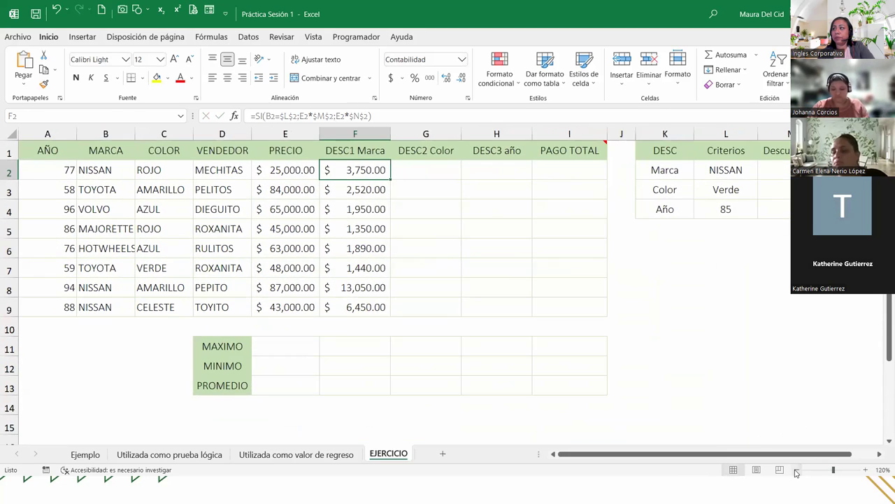
click(798, 469)
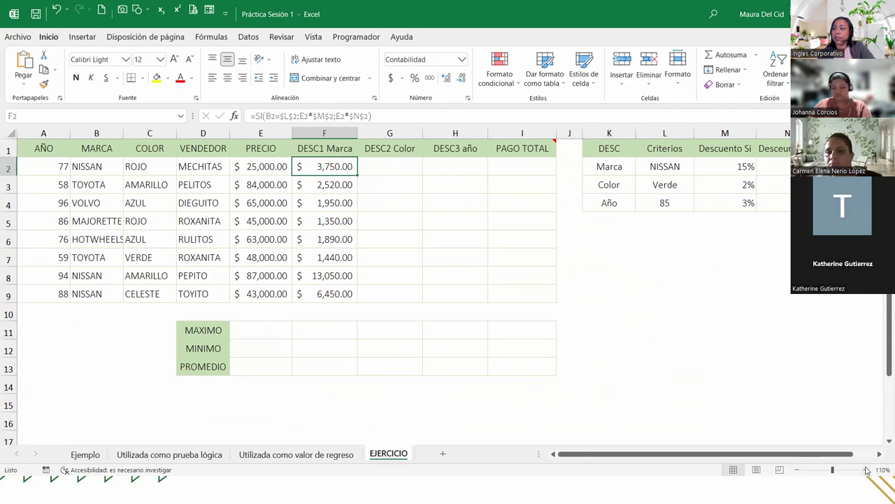
click(866, 469)
drag(650, 455, 605, 454)
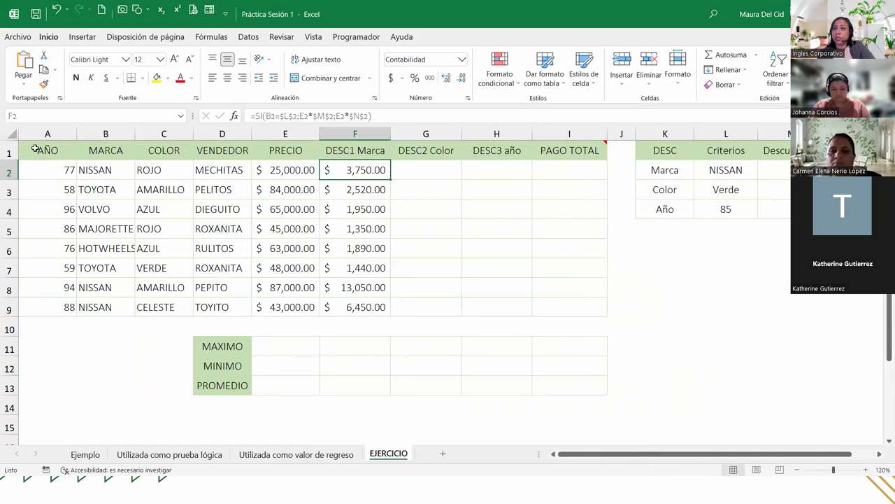
Highlight the AÑO, MARCA, COLOR and VENDEDOR columns and the criteria table, then select F2 and F1.
drag(35, 150, 68, 307)
drag(120, 150, 144, 245)
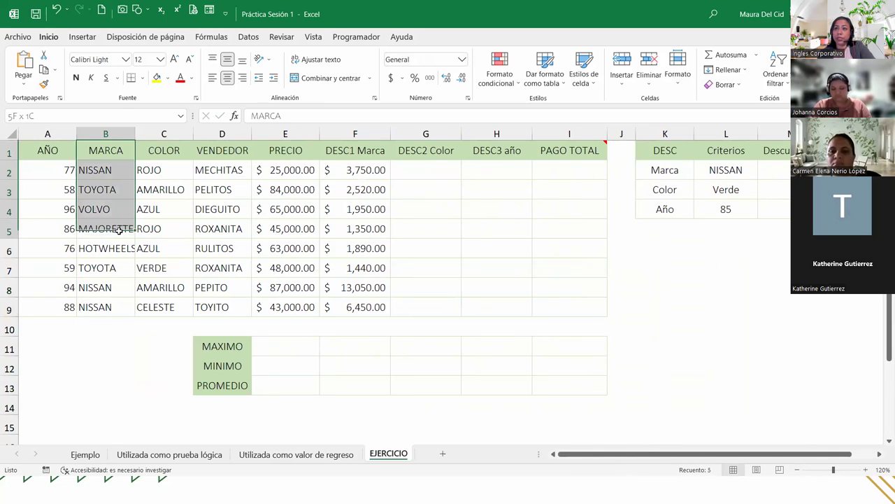
drag(180, 147, 186, 201)
drag(222, 149, 221, 231)
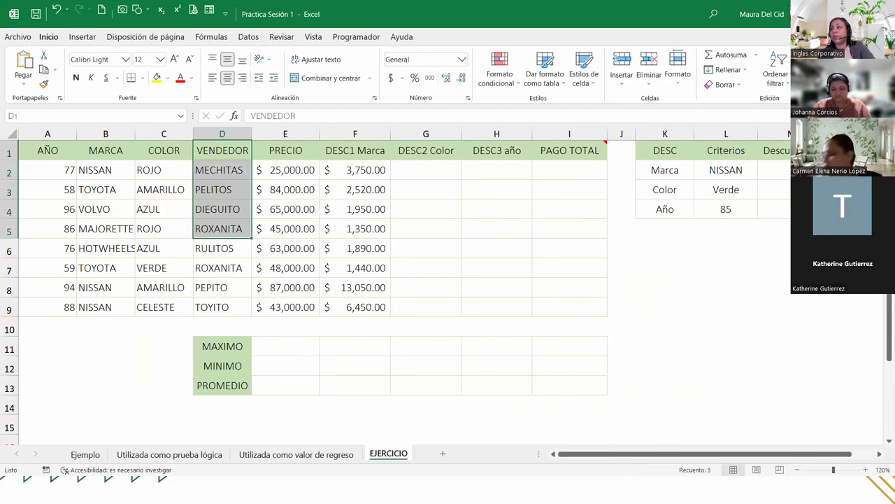
drag(672, 155, 811, 210)
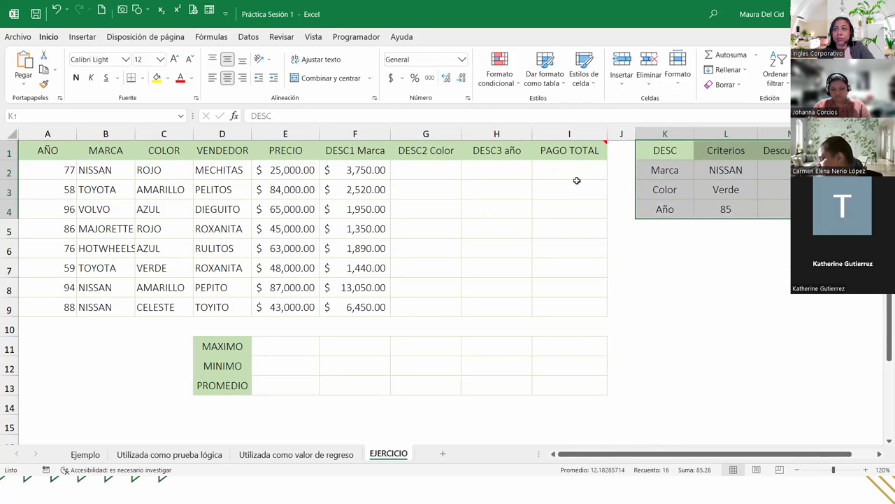
click(350, 175)
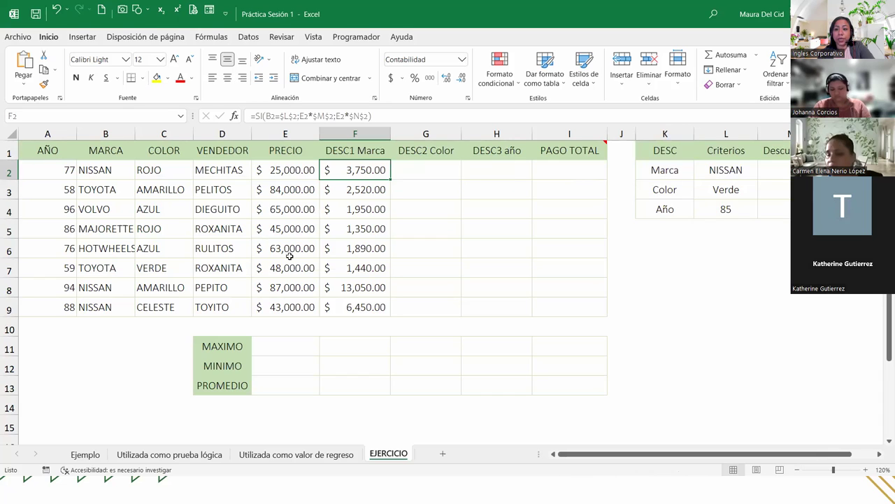
click(358, 153)
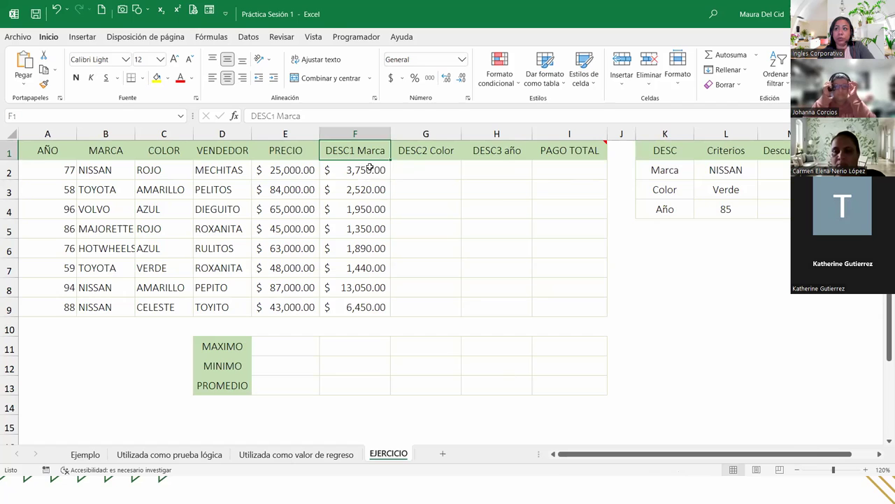
Review the test, true and false arguments of =SI(B2=$L$2;E2*$M$2;E2*$N$2) in F2, then commit it.
double_click(369, 168)
click(354, 186)
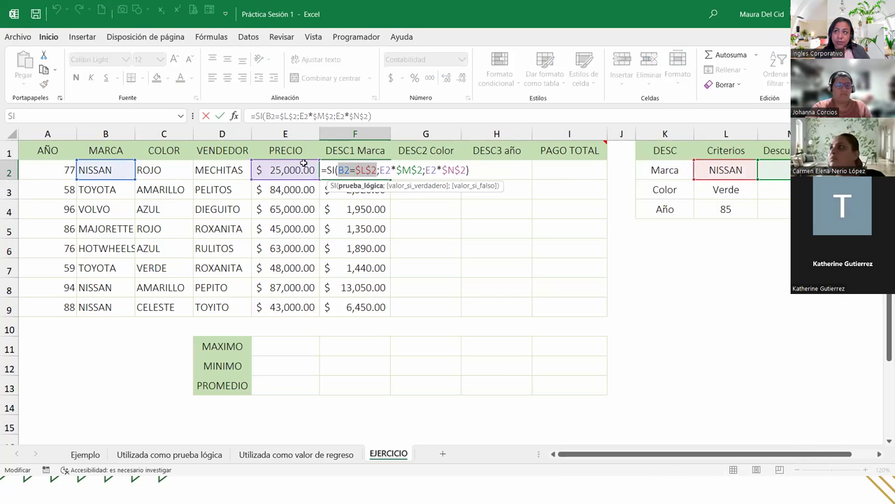
click(340, 170)
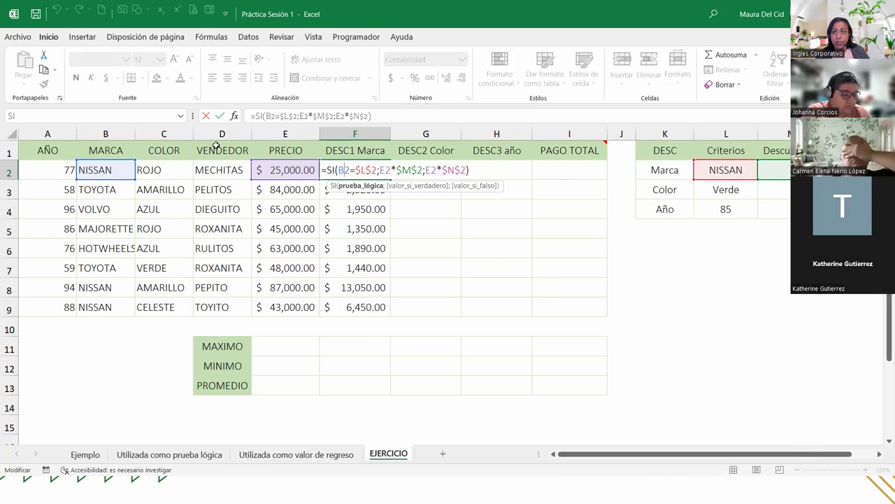
click(374, 170)
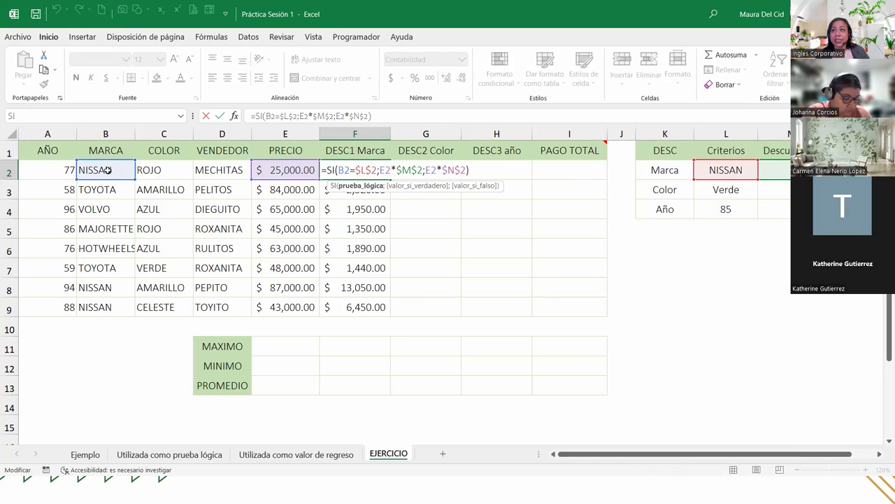
click(418, 185)
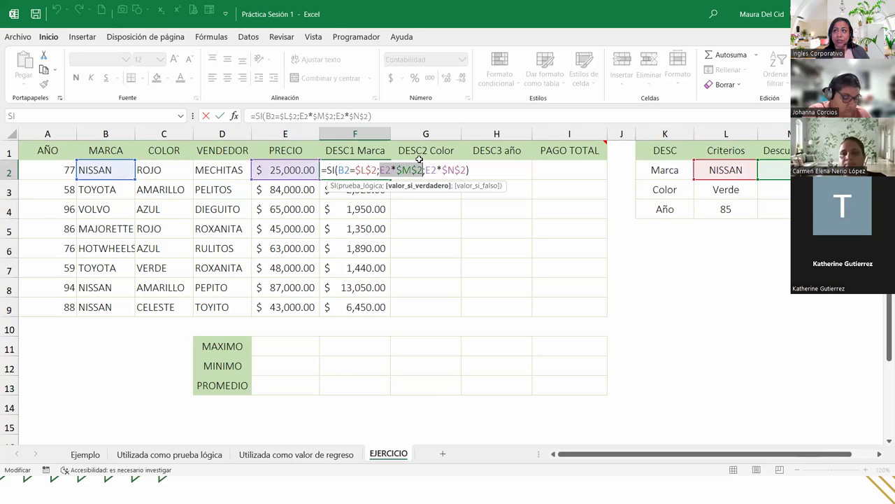
click(442, 170)
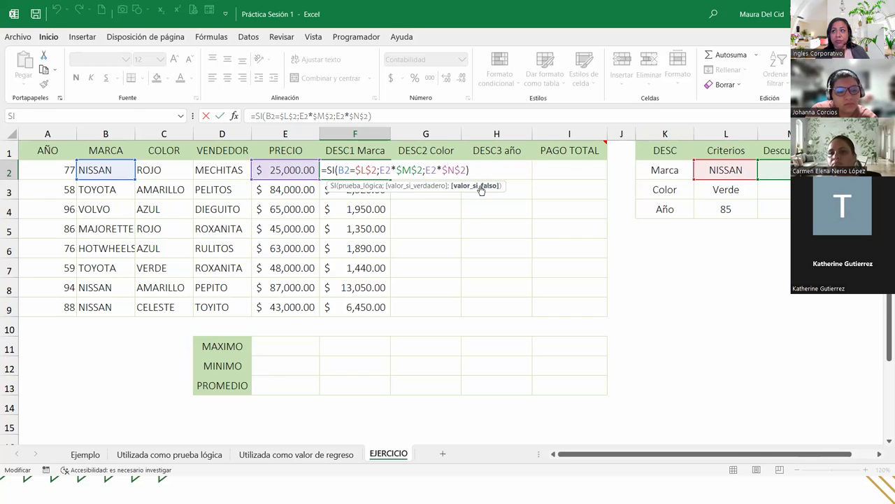
click(480, 186)
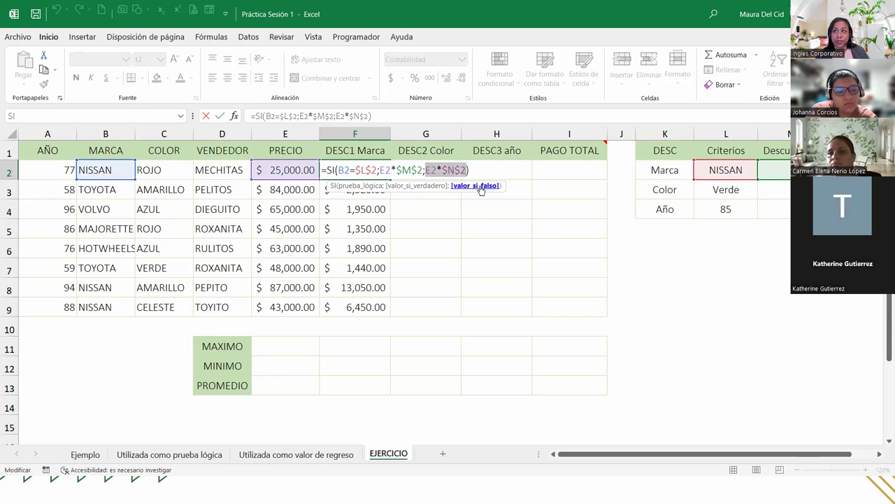
click(358, 186)
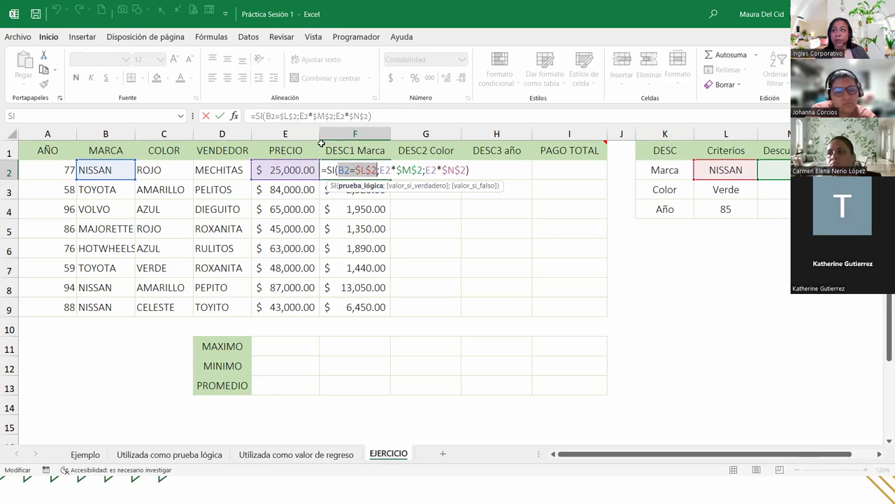
click(406, 186)
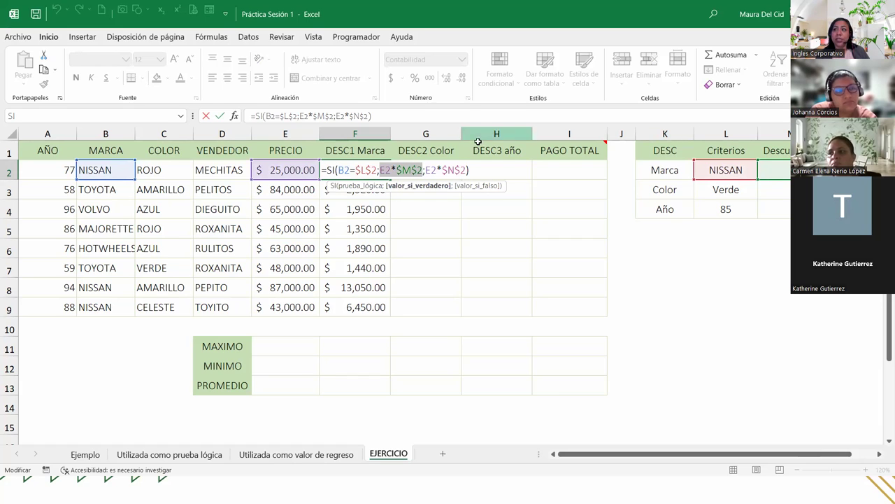
click(467, 186)
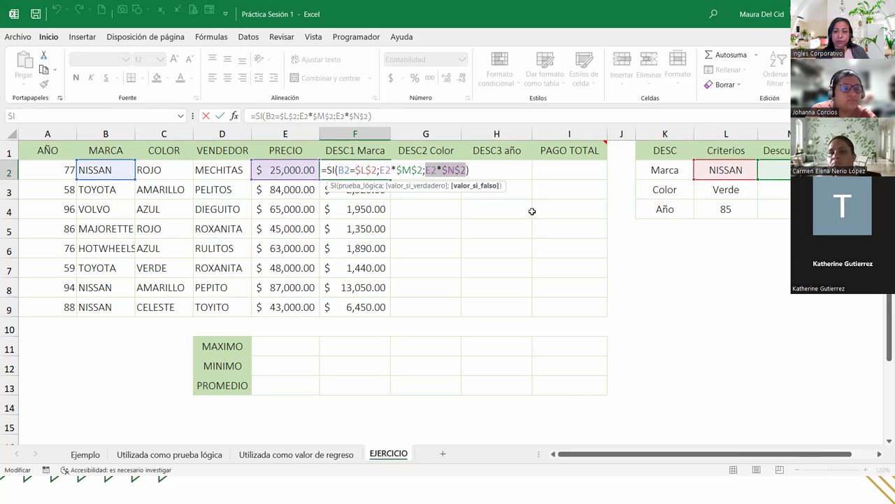
key(End)
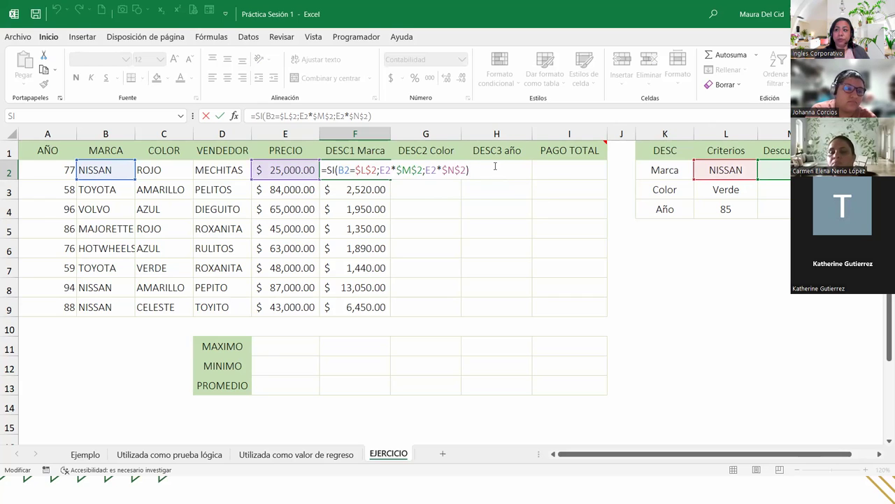
key(Return)
Fill the brand discount formula from F2 down to F9 and check the Verde colour criteria.
click(357, 170)
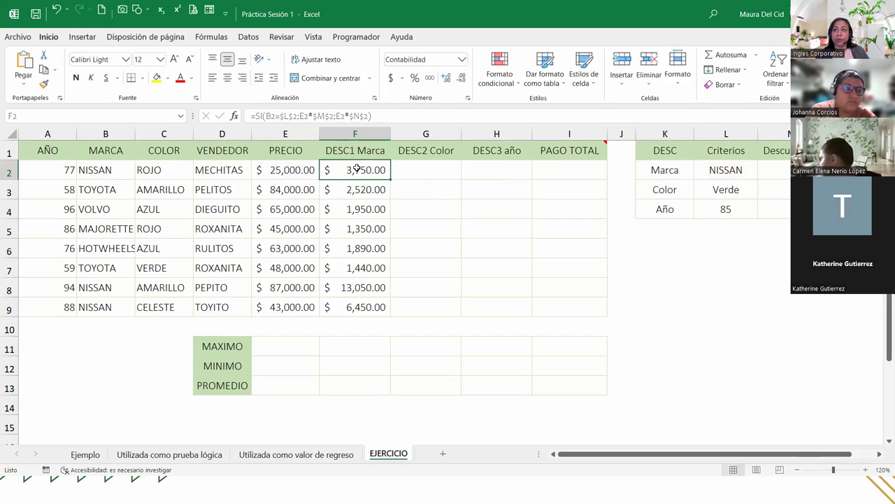
drag(392, 176, 392, 177)
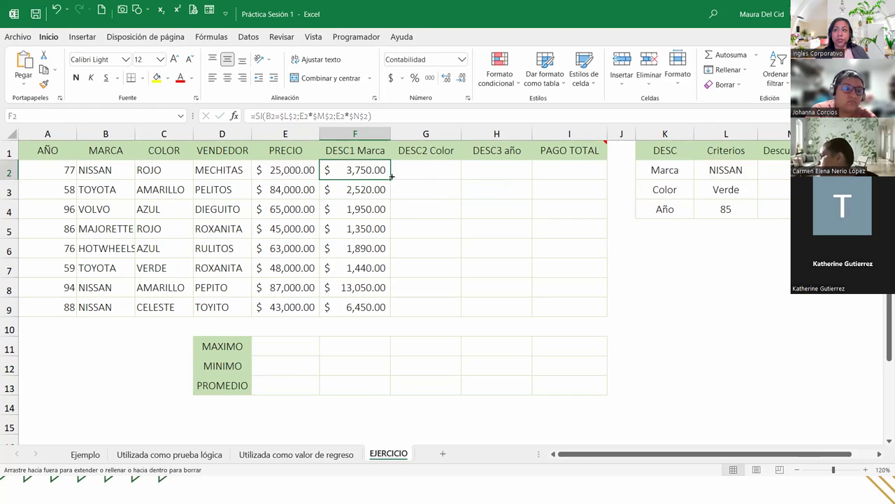
double_click(392, 176)
click(420, 167)
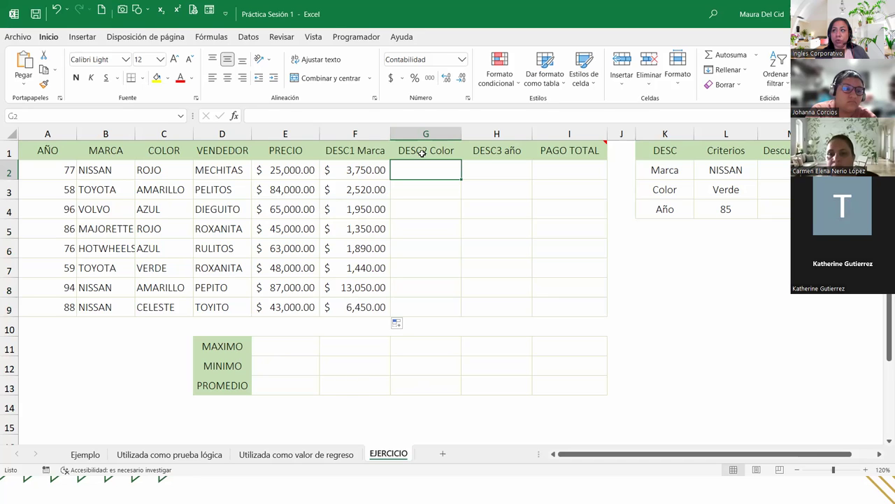
click(729, 187)
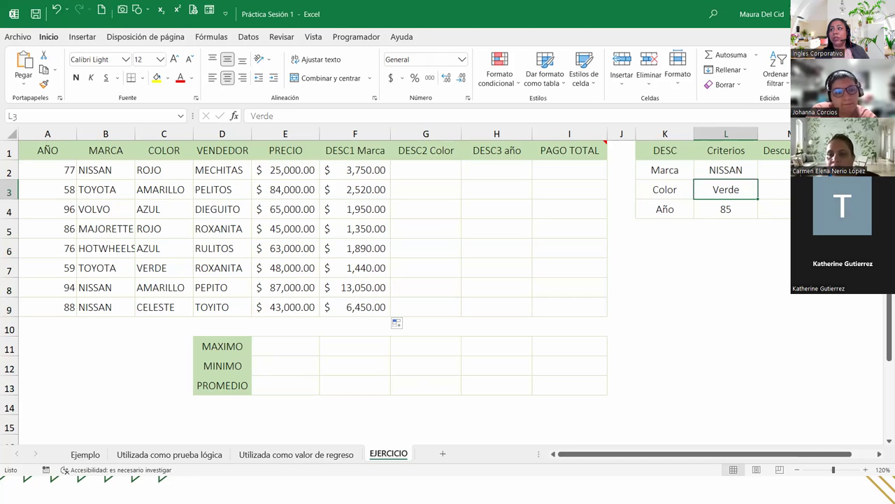
click(818, 189)
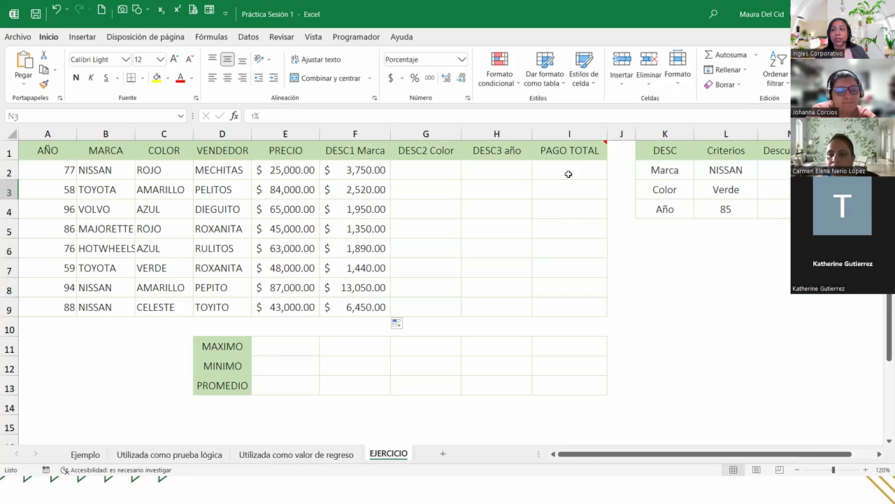
Start the G2 colour formula as =SI(C2=$L$3;E2*$M$3 with absolute criterion and rate references.
click(426, 172)
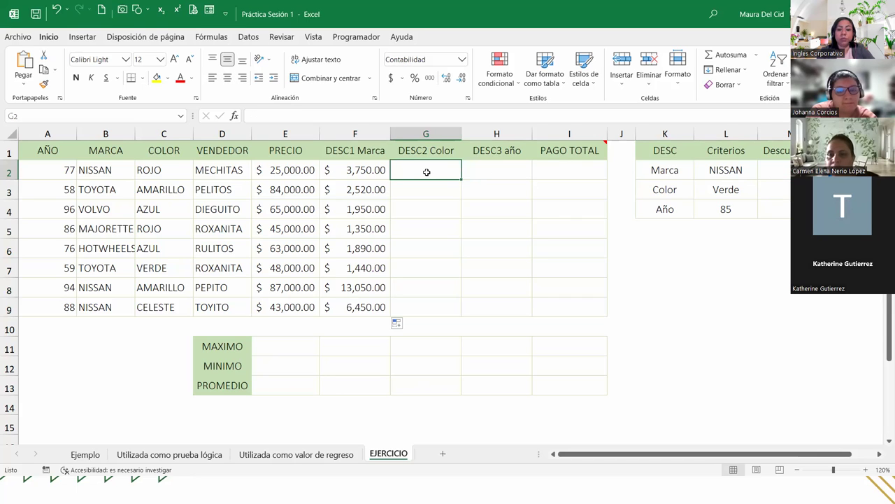
text(=S)
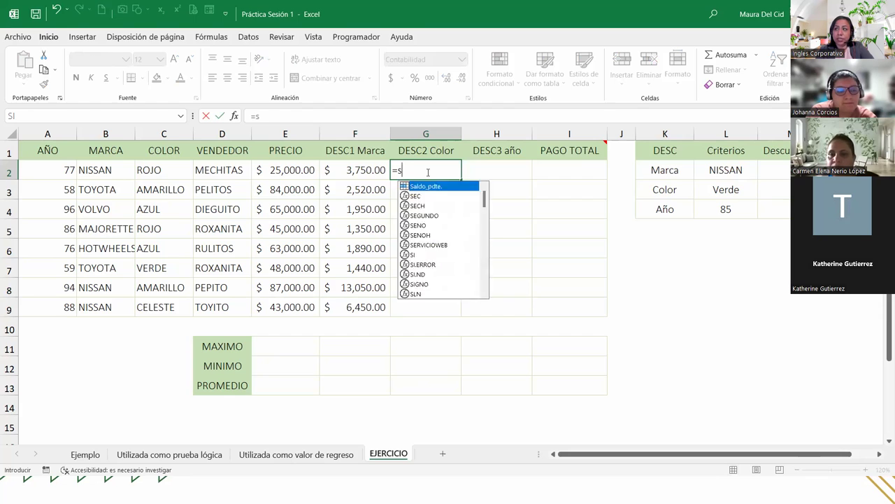
text(I()
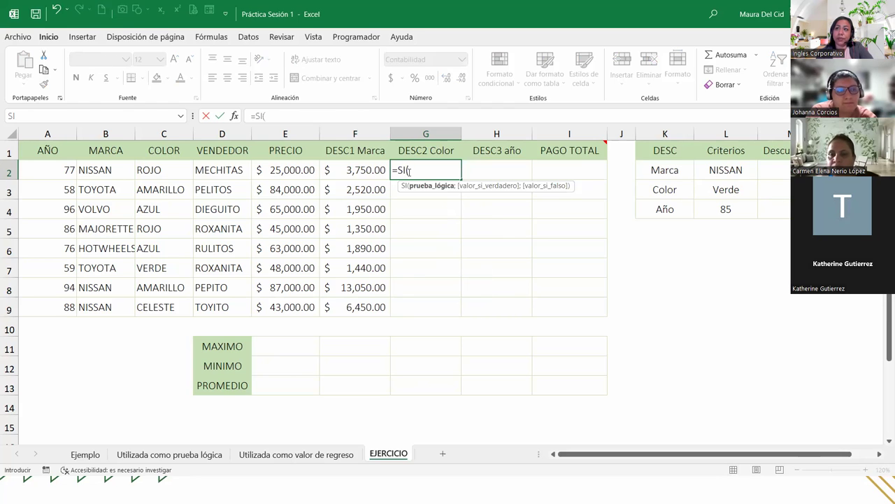
click(143, 169)
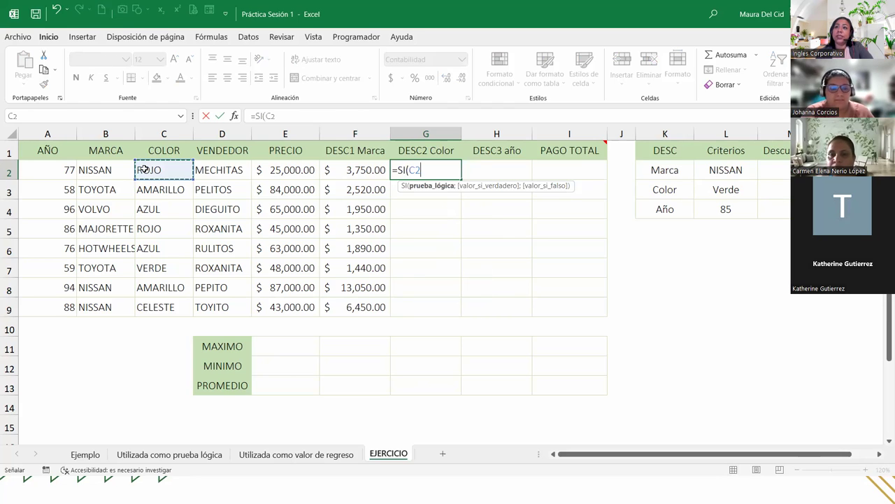
text(=)
click(723, 191)
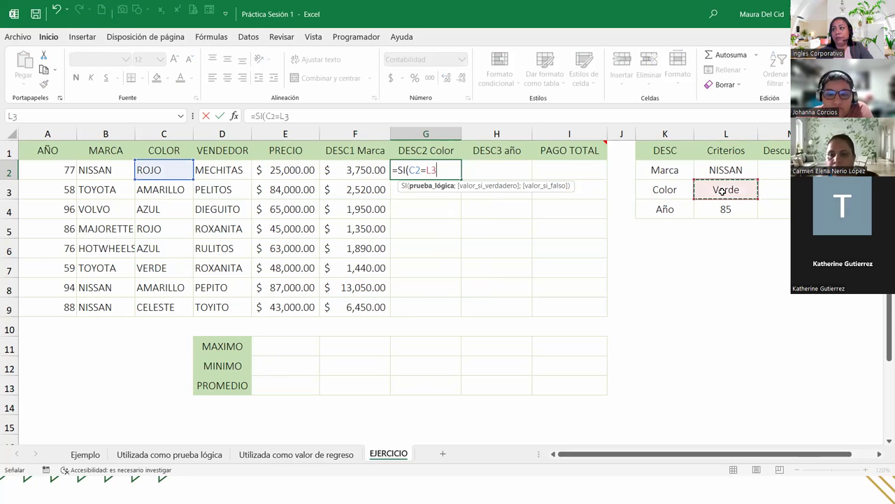
key(F4)
text($L$3;)
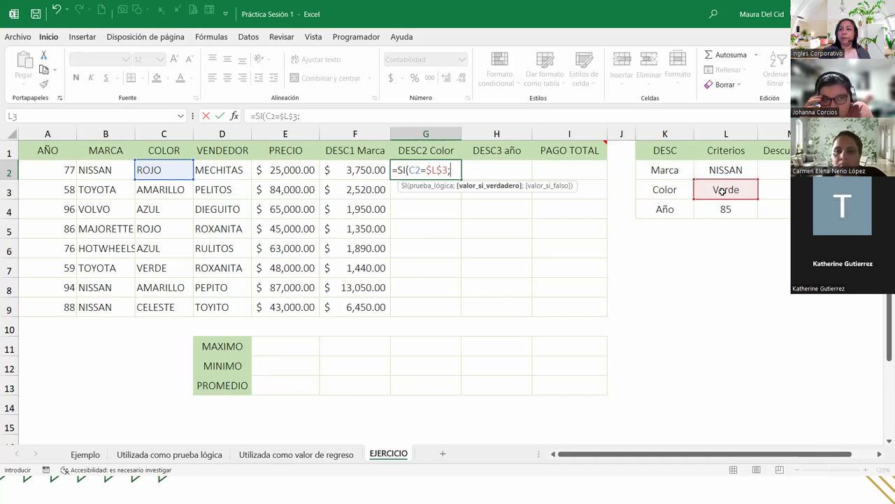
click(293, 171)
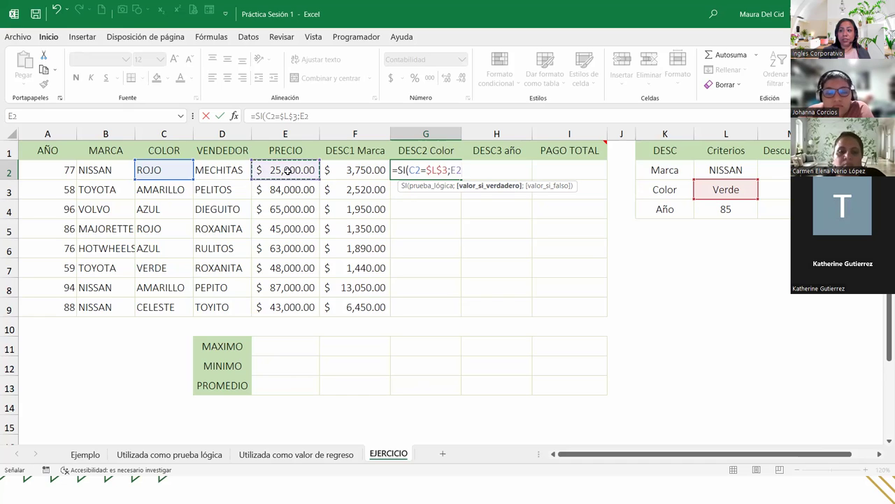
text(*)
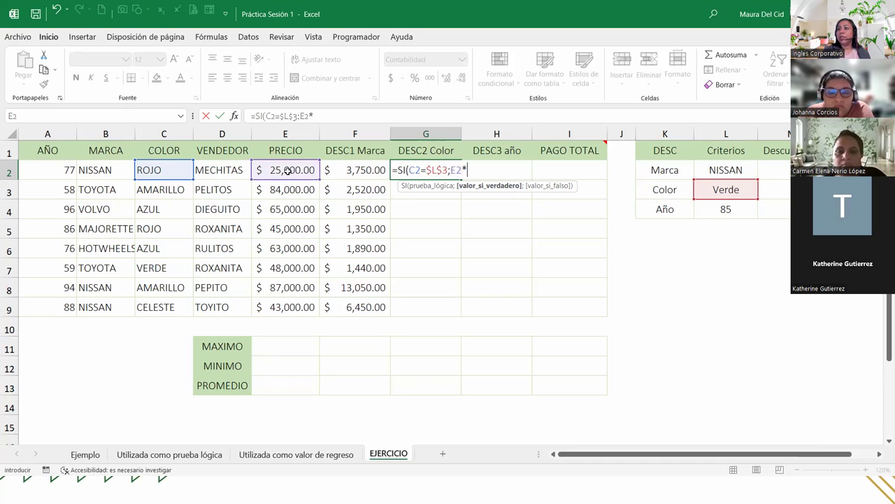
click(775, 190)
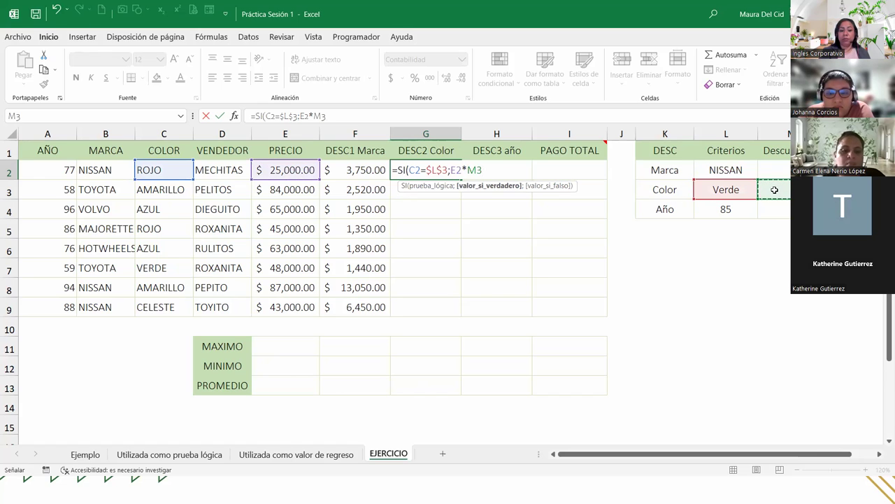
key(F4)
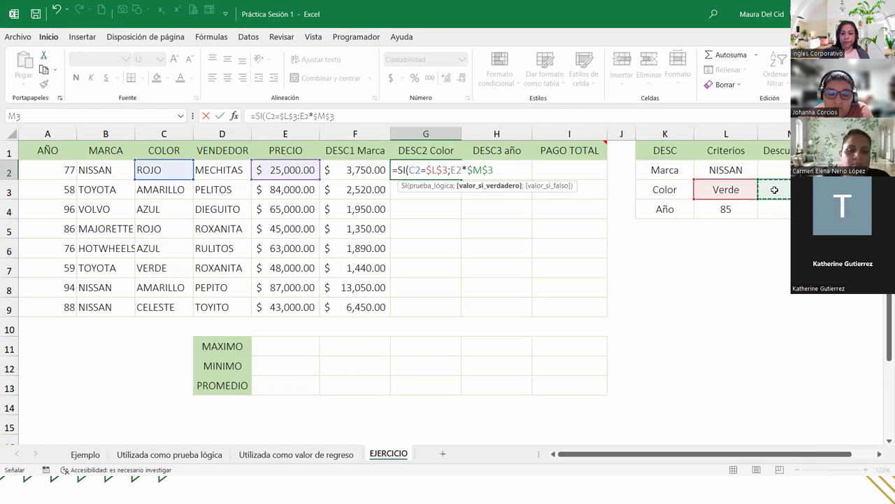
Add the ;E2*$N$3) false case to finish G2's colour discount formula and confirm it.
text(;)
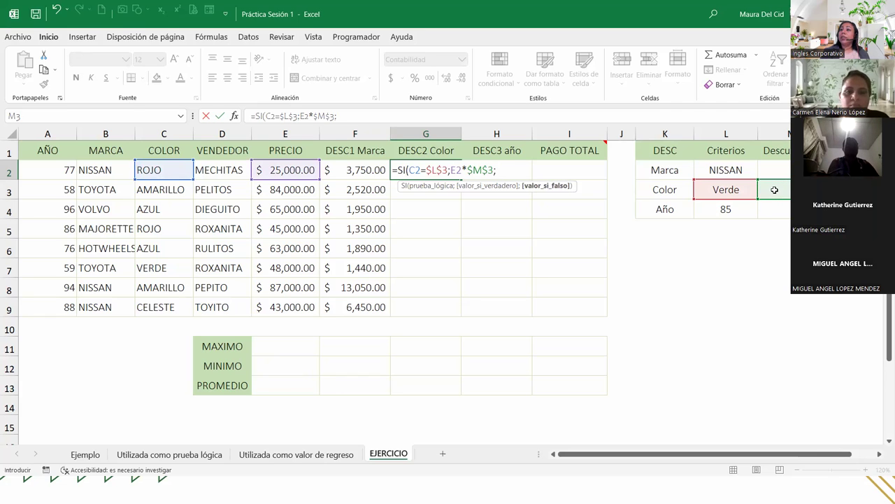
click(270, 170)
text(*)
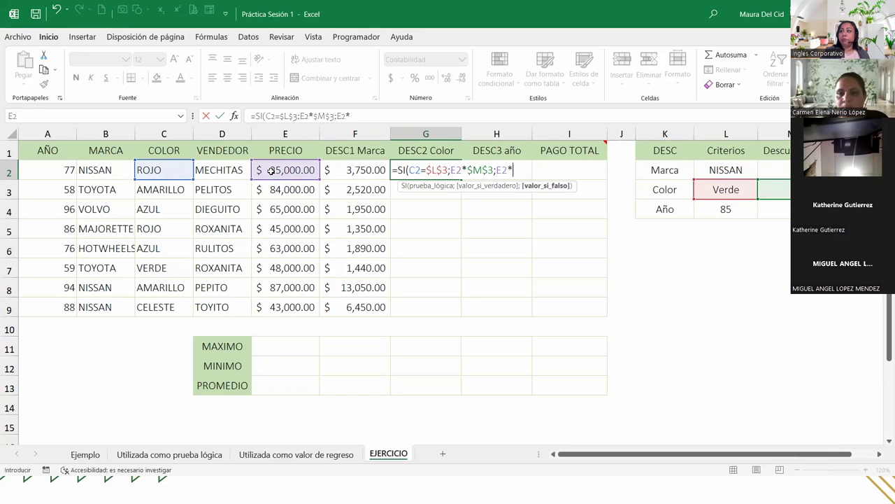
click(819, 190)
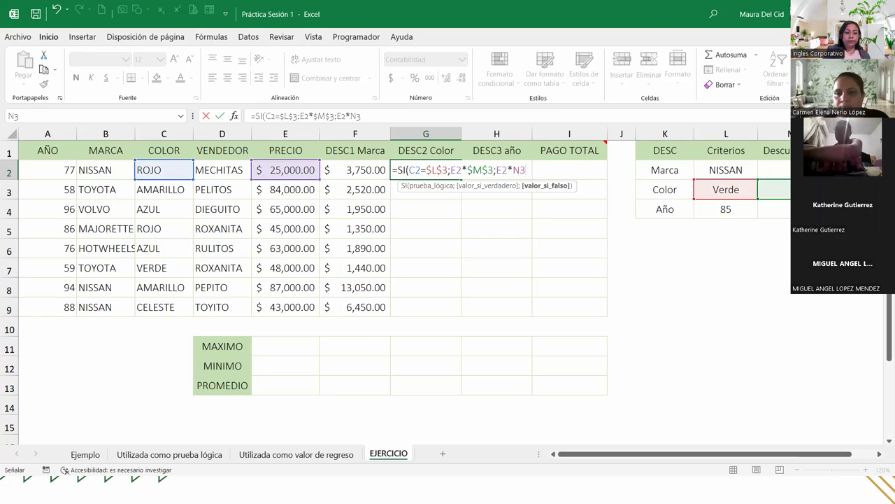
key(F4)
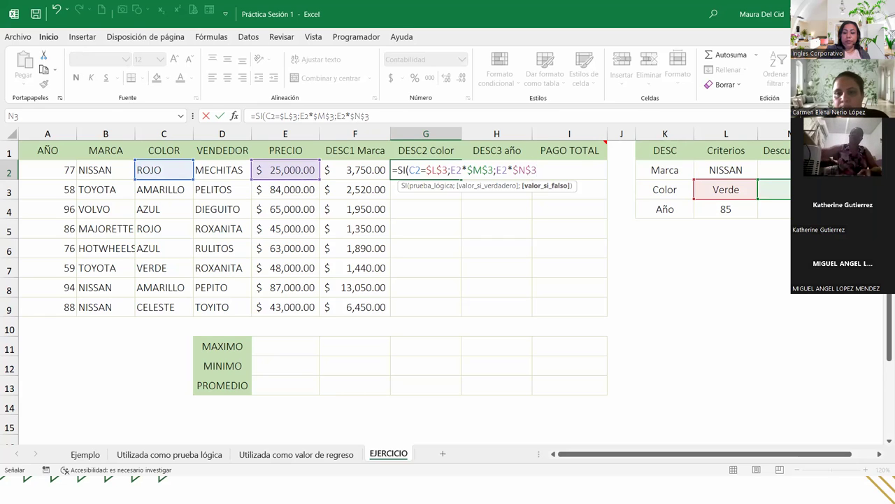
text())
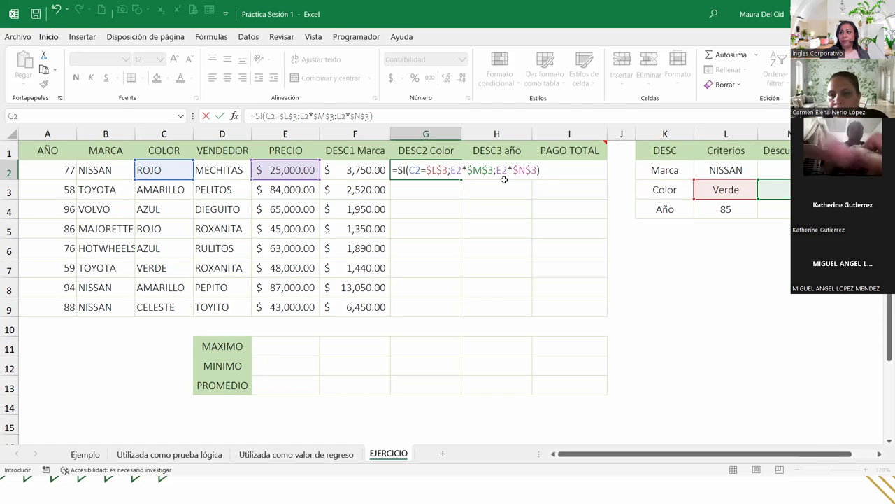
click(547, 175)
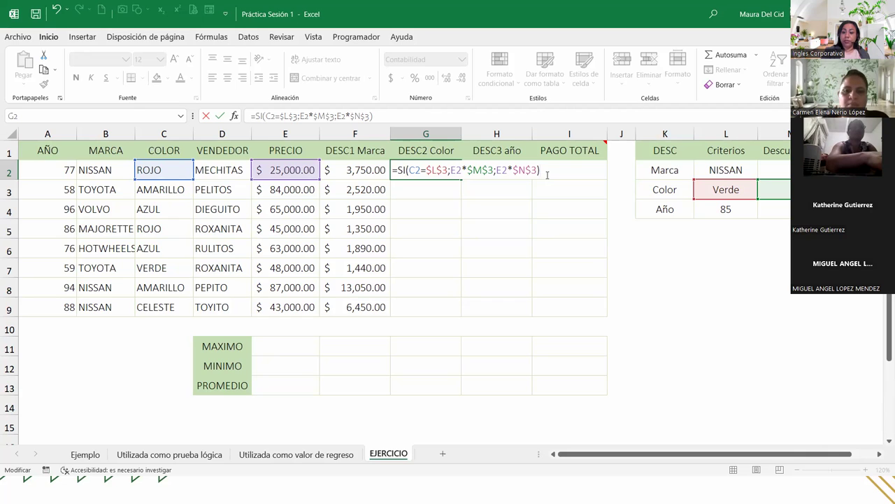
key(Return)
Recheck the locked $L$3 reference in G2's formula and confirm it.
click(435, 170)
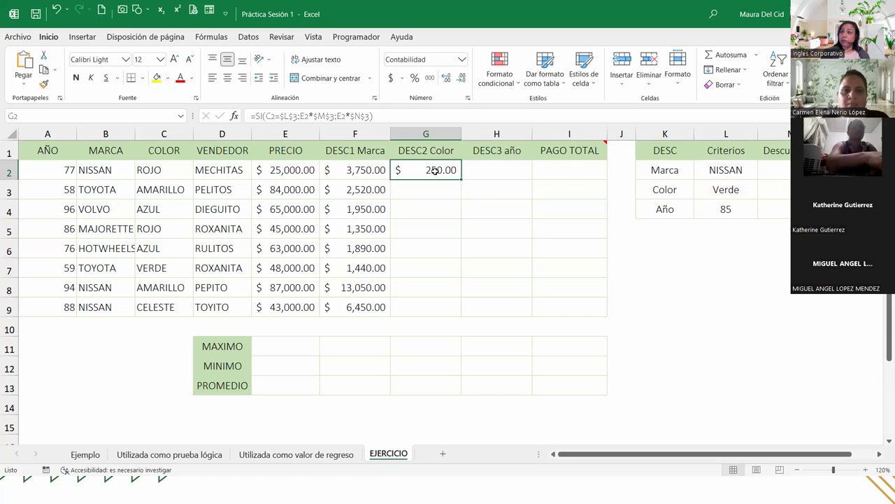
double_click(436, 170)
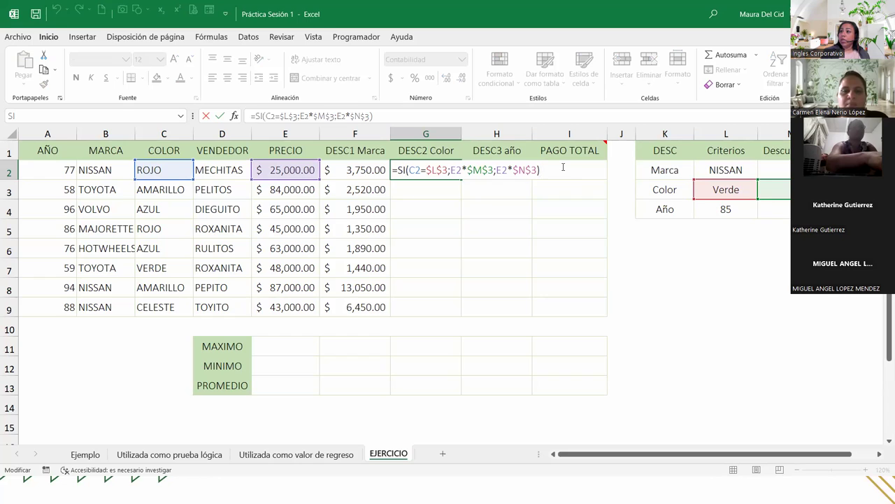
drag(432, 170, 449, 170)
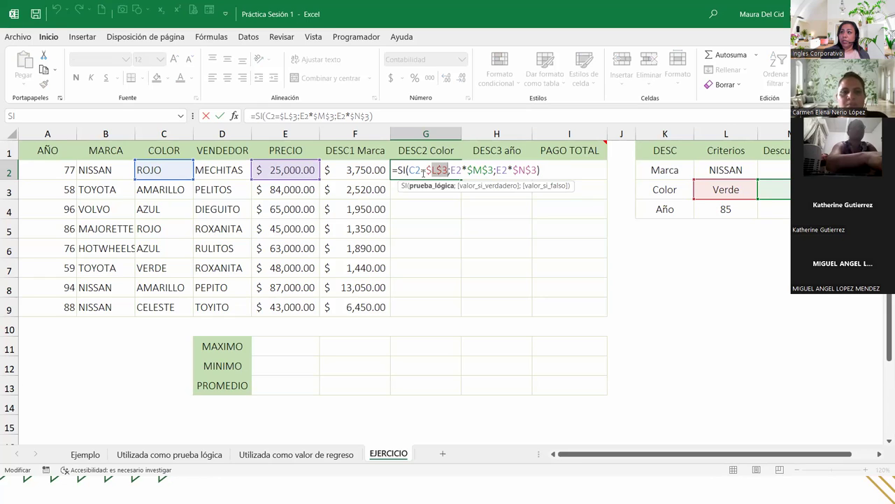
drag(431, 170, 442, 170)
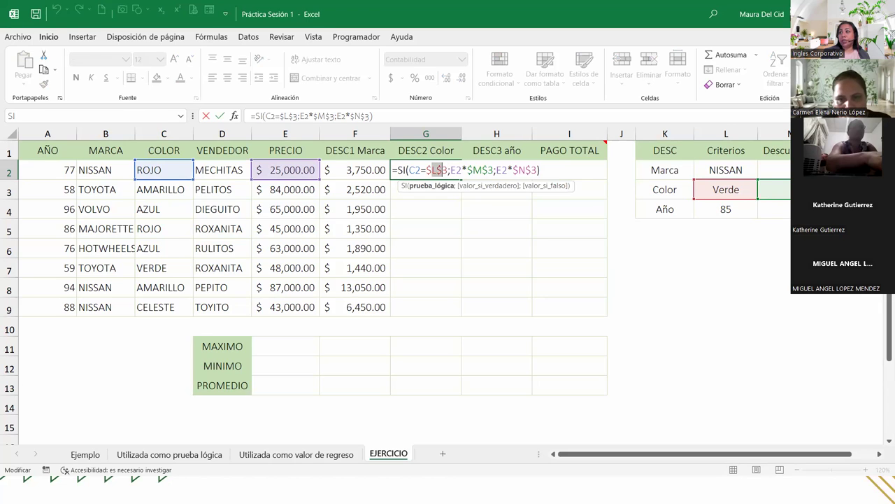
click(519, 170)
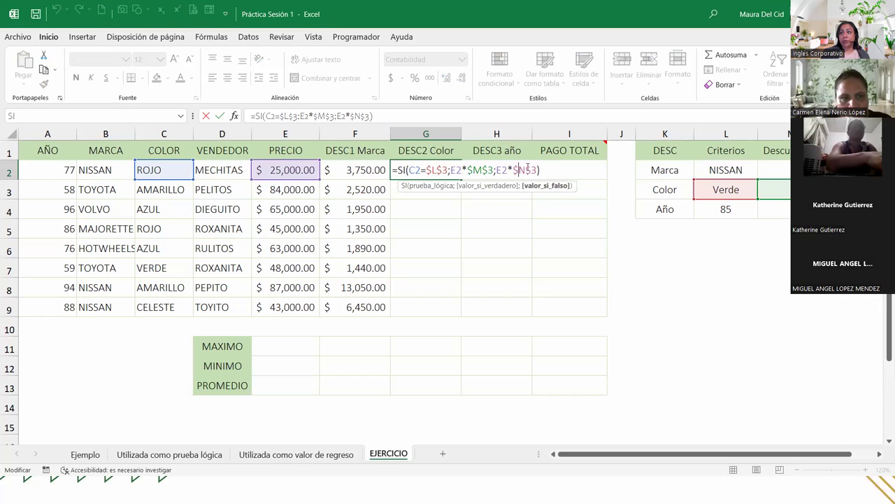
click(554, 169)
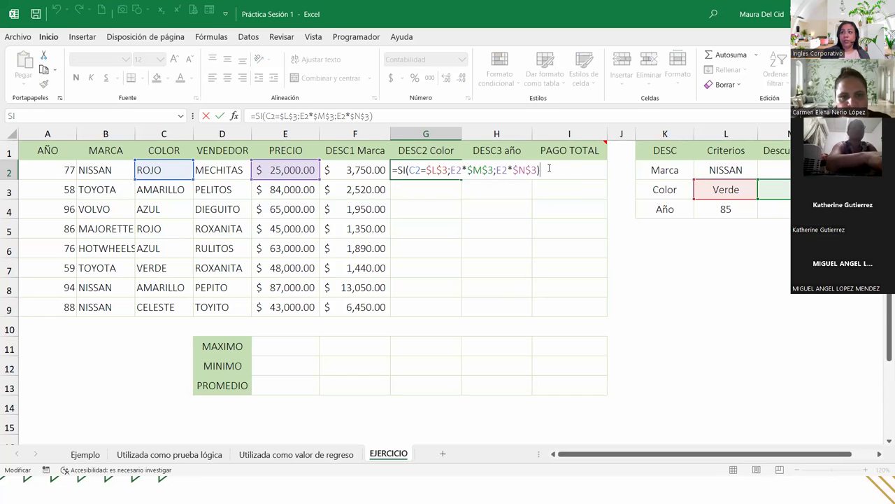
key(Return)
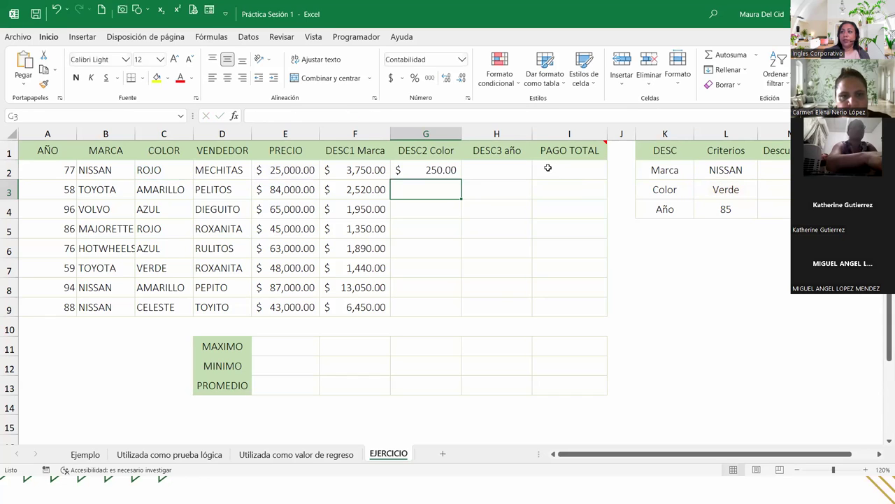
Fill the colour discount formula from G2 down to G9.
click(449, 169)
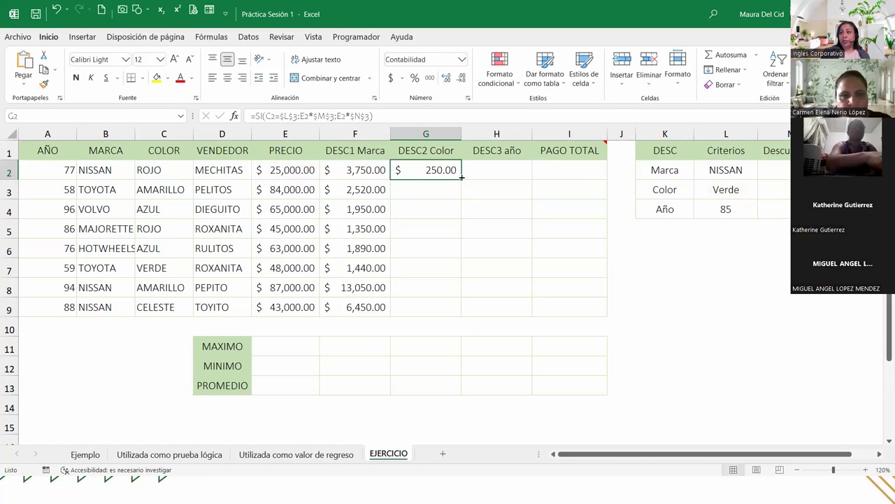
double_click(461, 179)
click(413, 175)
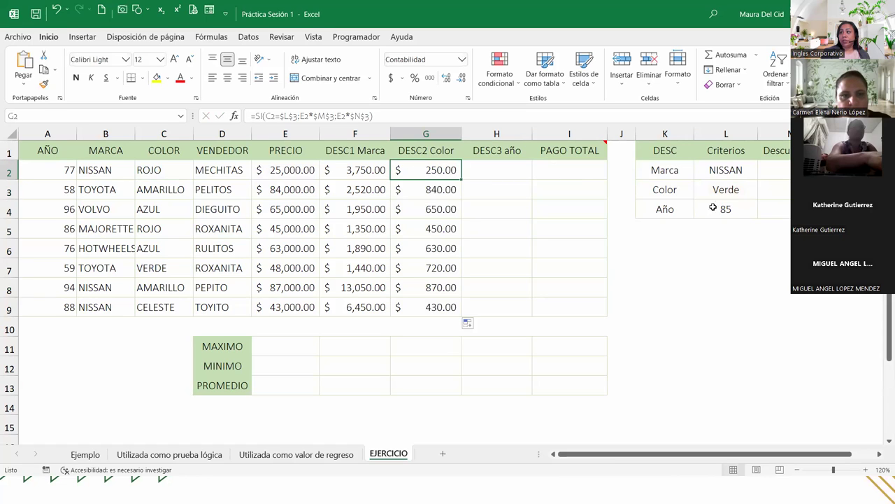
click(711, 190)
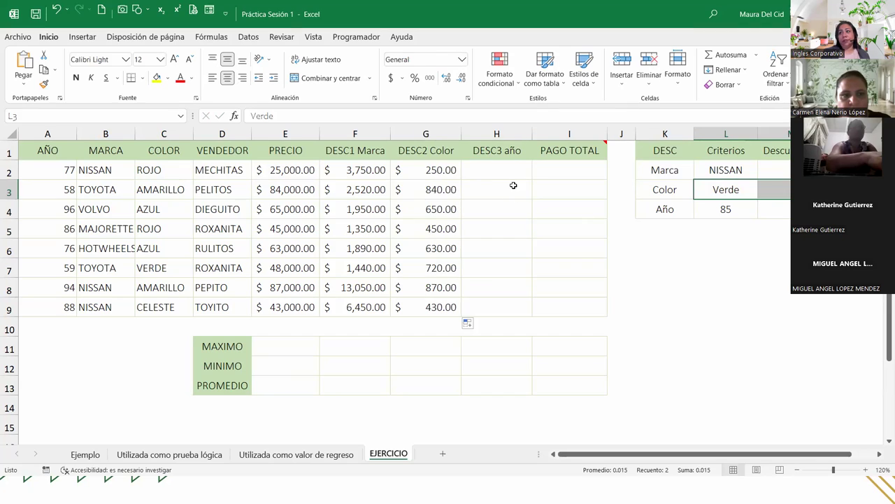
Show G2's =SI(C2=$L$3;E2*$M$3;E2*$N$3) formula with its highlighted references.
click(498, 169)
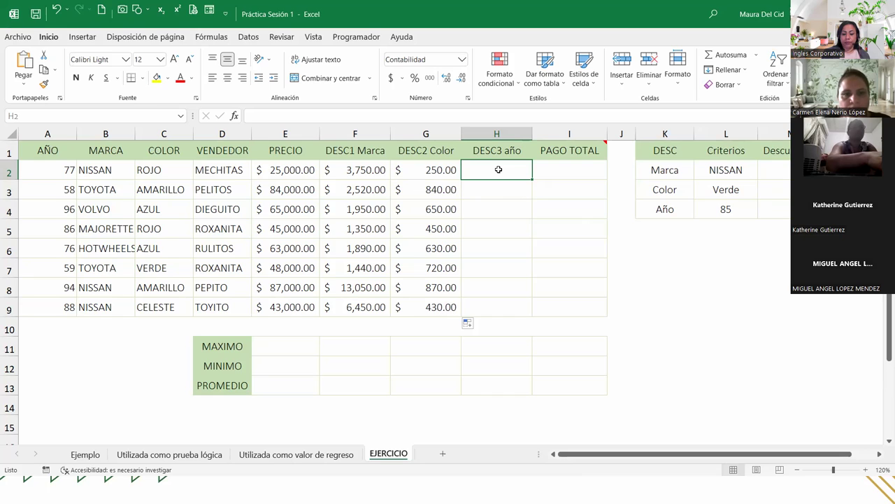
double_click(444, 170)
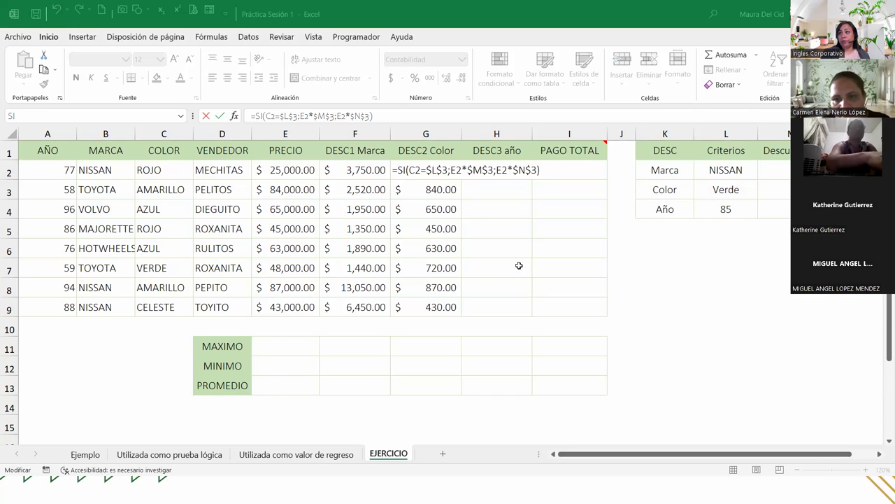
click(561, 152)
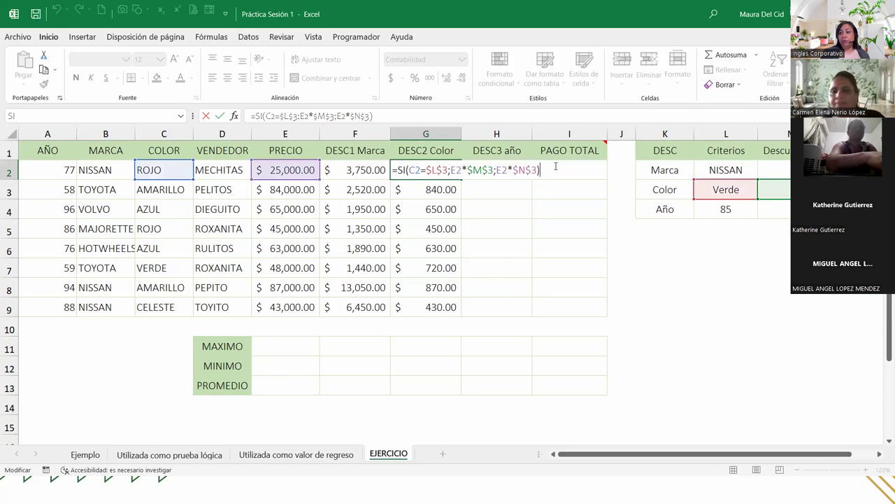
key(Return)
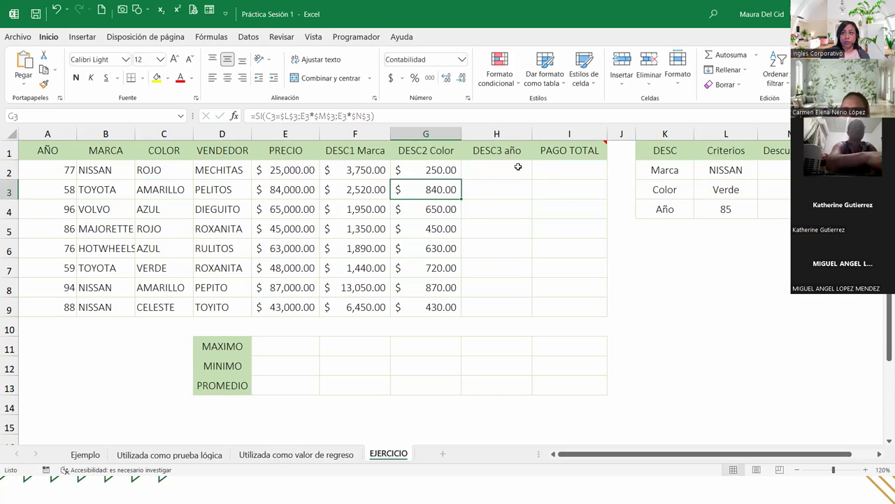
click(518, 166)
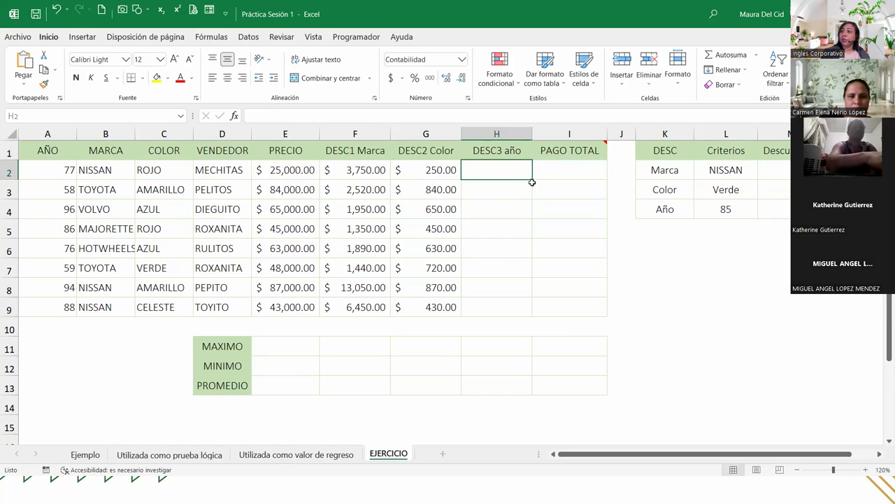
drag(672, 210, 777, 210)
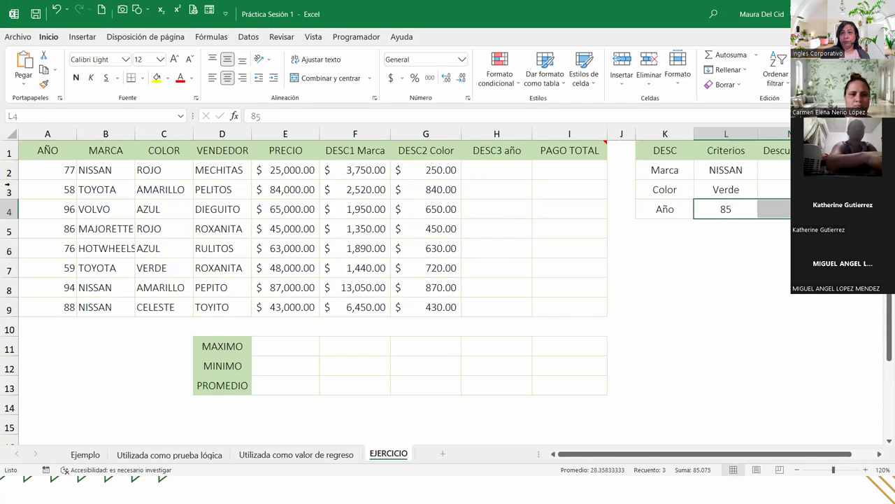
scroll(78, 134, right, 1)
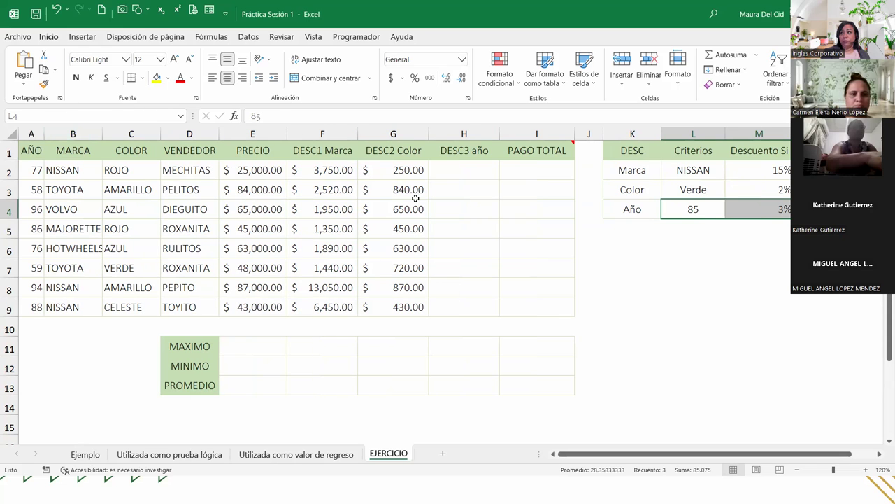
click(465, 170)
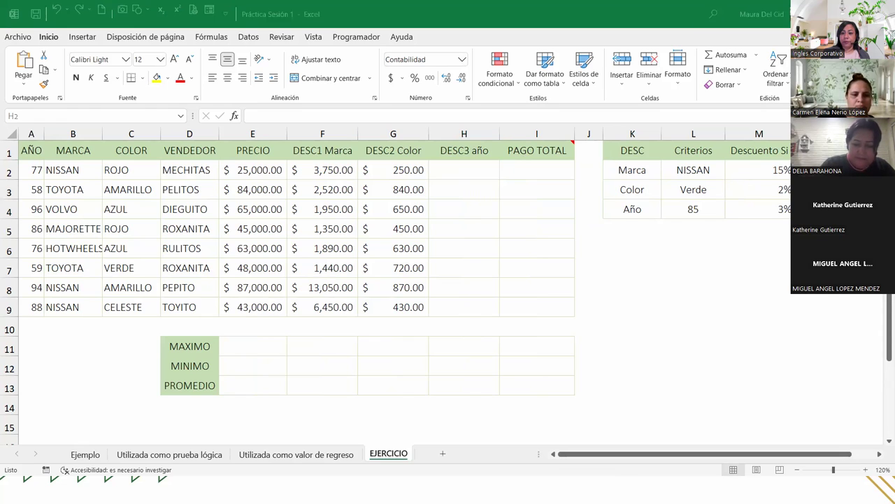
click(450, 174)
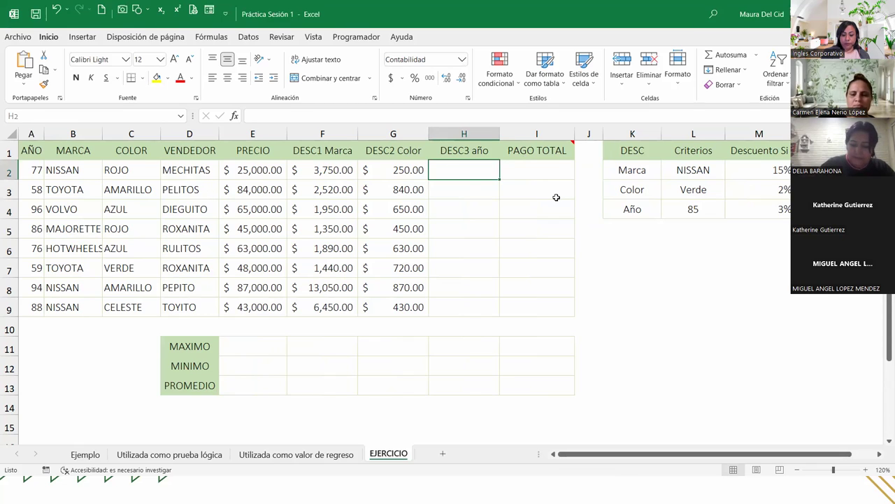
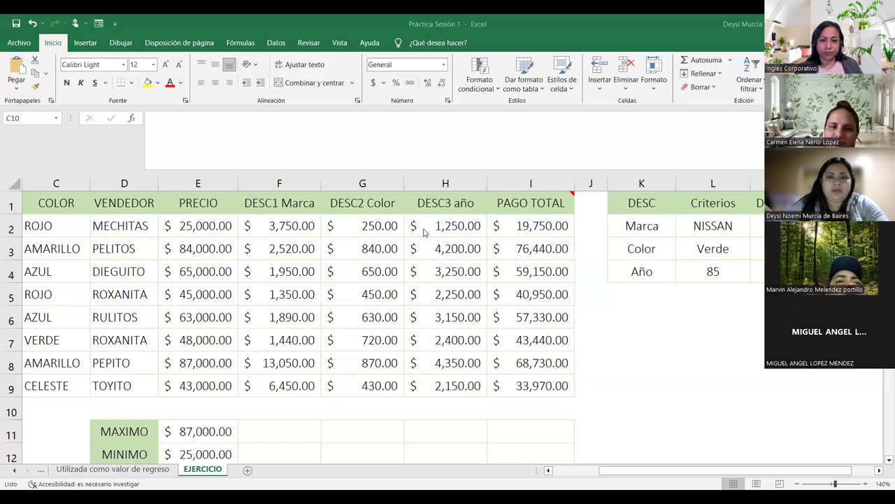
Review the DESC3 año formula in H2 and its A2 year reference, leaving it unchanged.
click(426, 230)
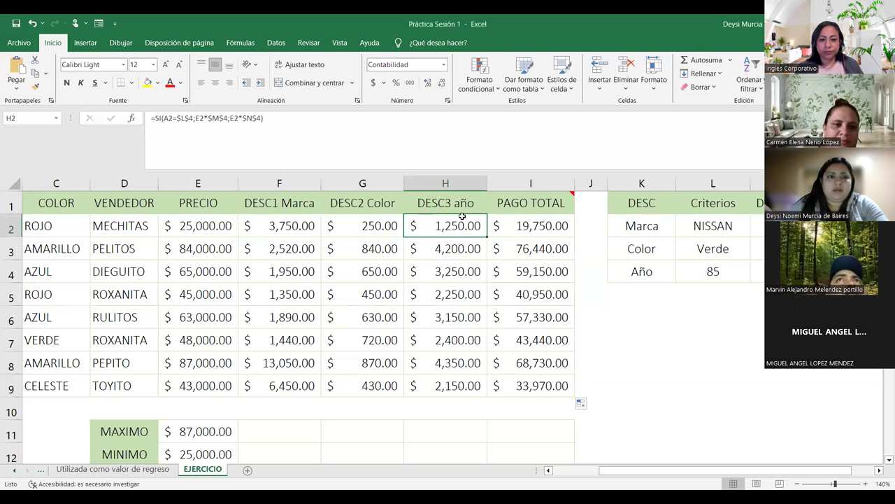
click(177, 117)
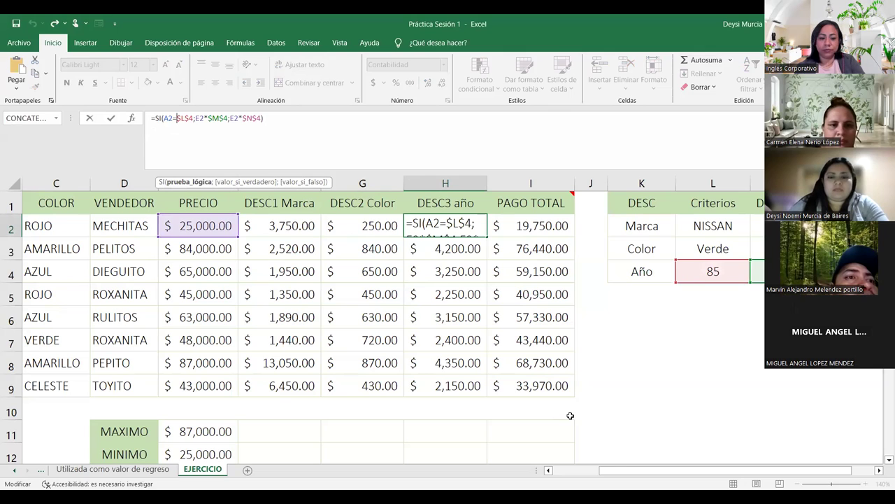
click(548, 470)
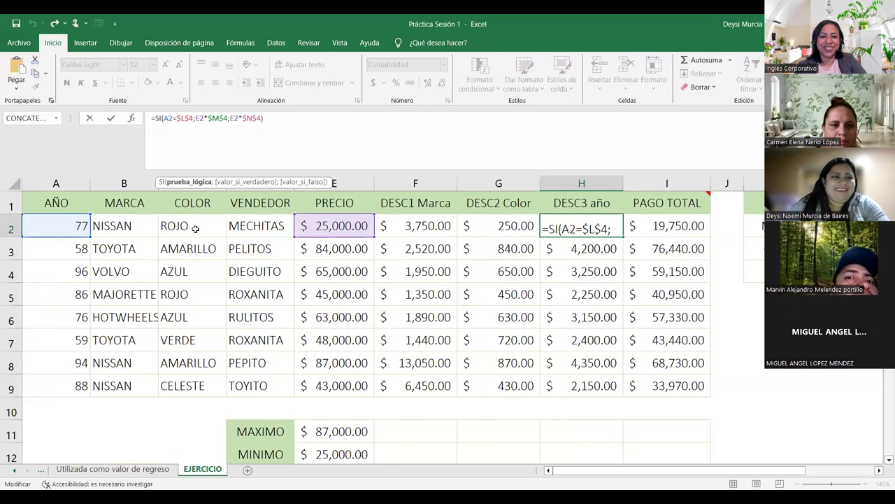
click(170, 117)
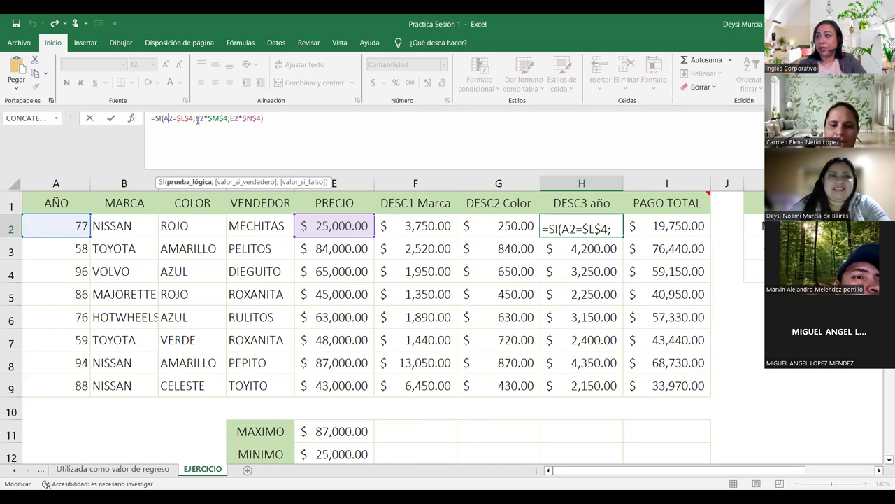
drag(577, 472, 688, 467)
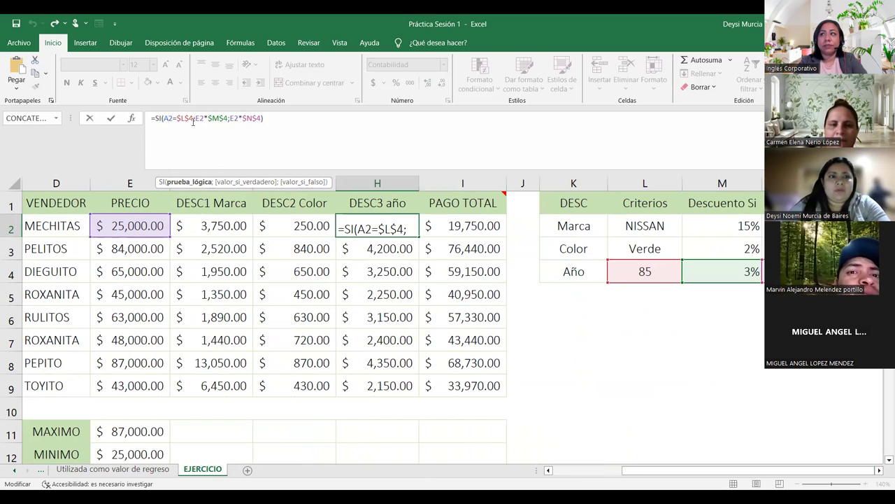
click(172, 126)
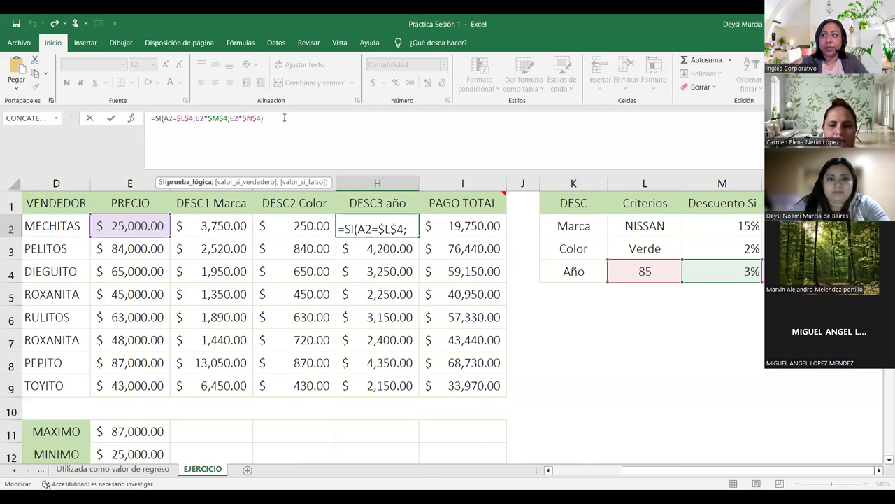
key(Return)
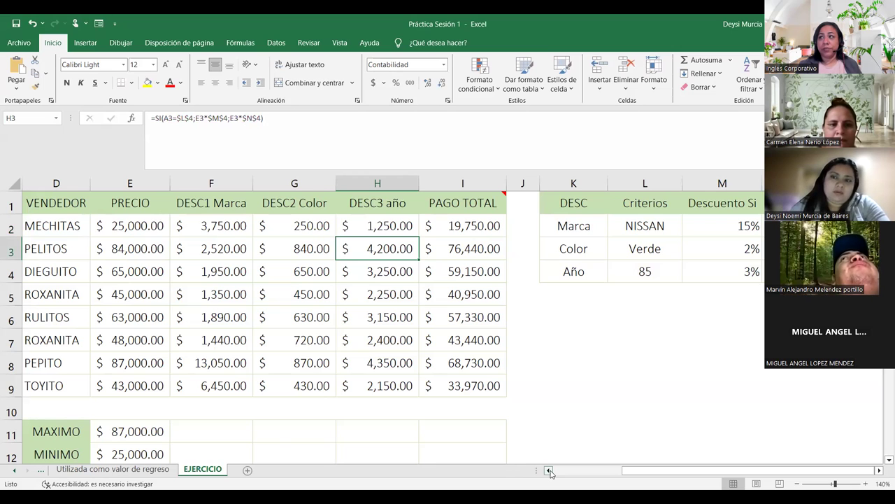
Change the year in A5 from 86 to 85 so H5 recalculates to 1,125.00.
click(550, 470)
click(549, 470)
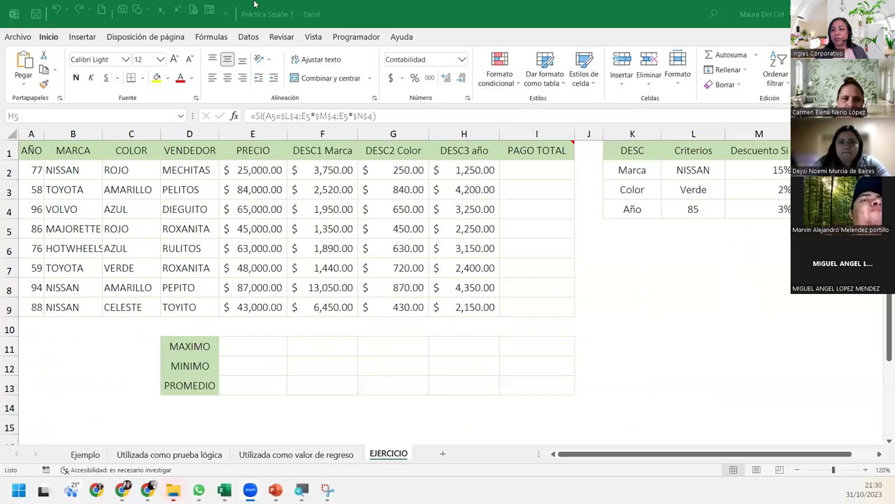
click(489, 170)
drag(640, 209, 784, 209)
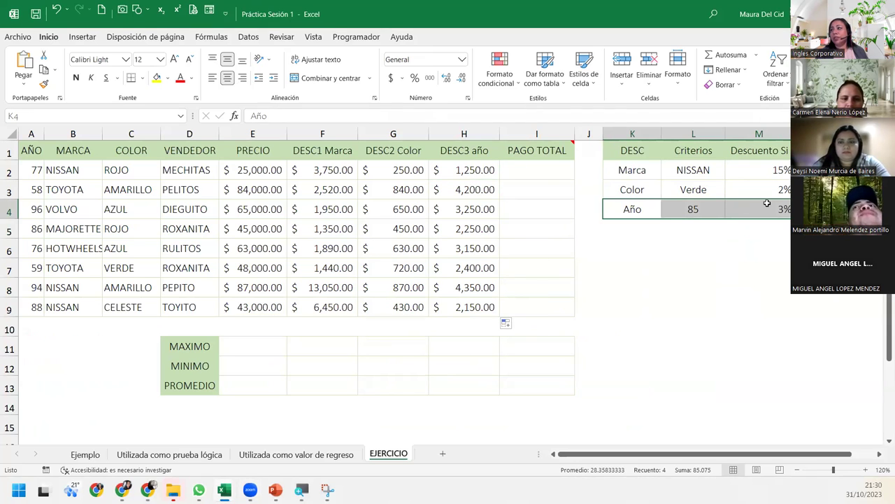
click(682, 210)
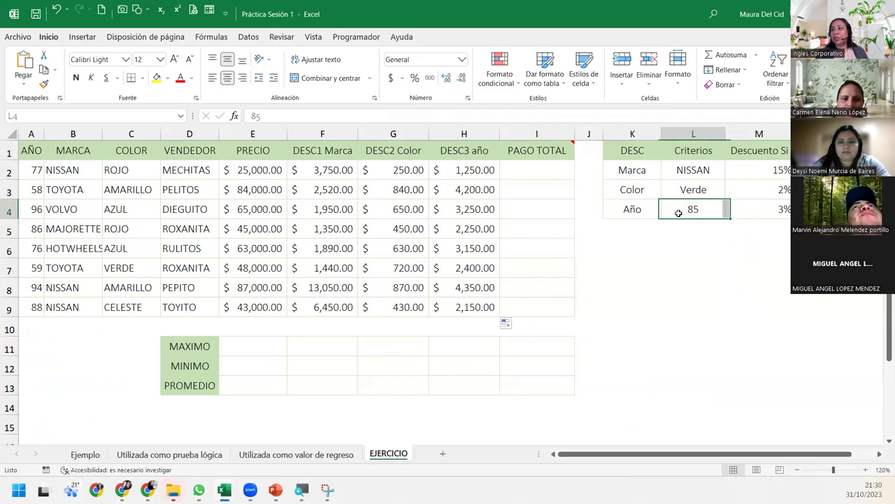
click(33, 231)
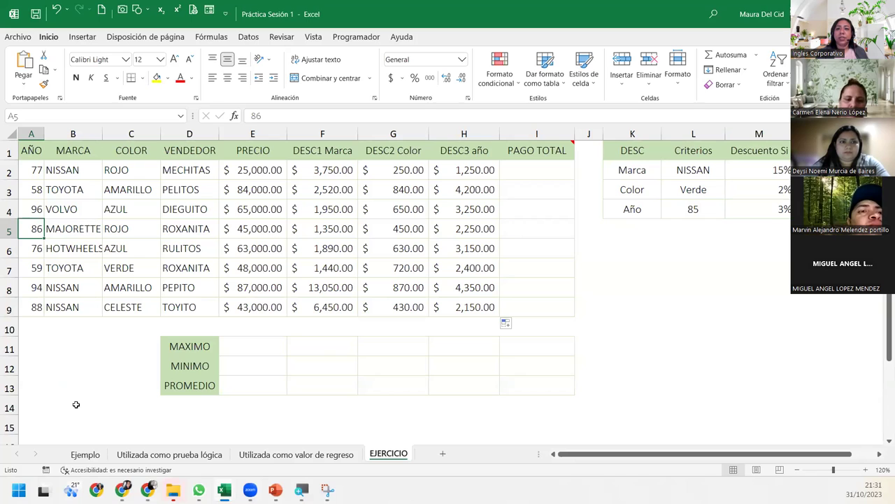
text(85)
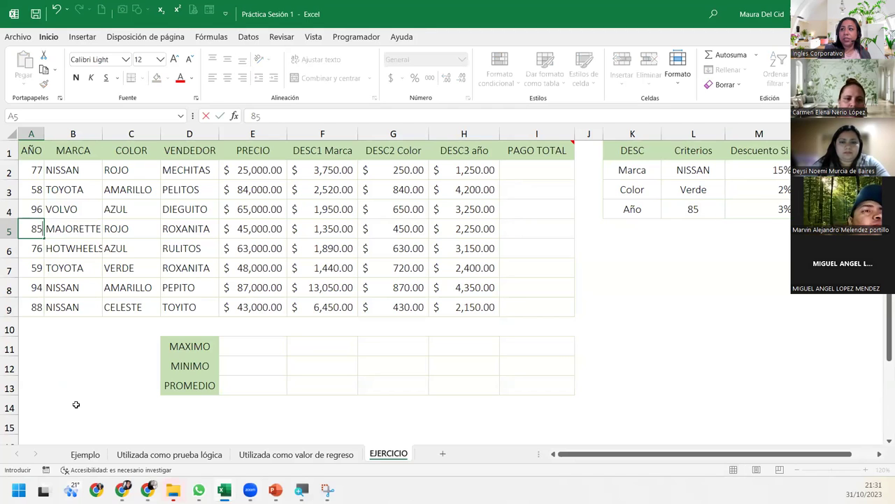
key(Return)
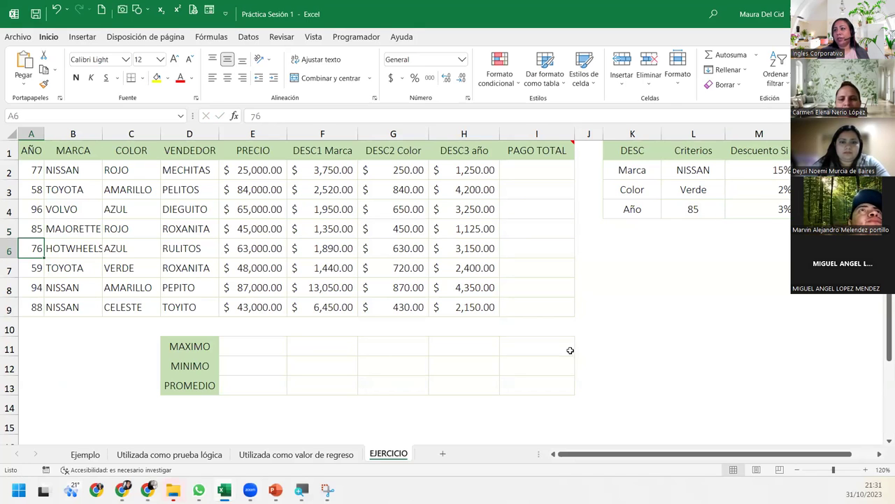
click(477, 228)
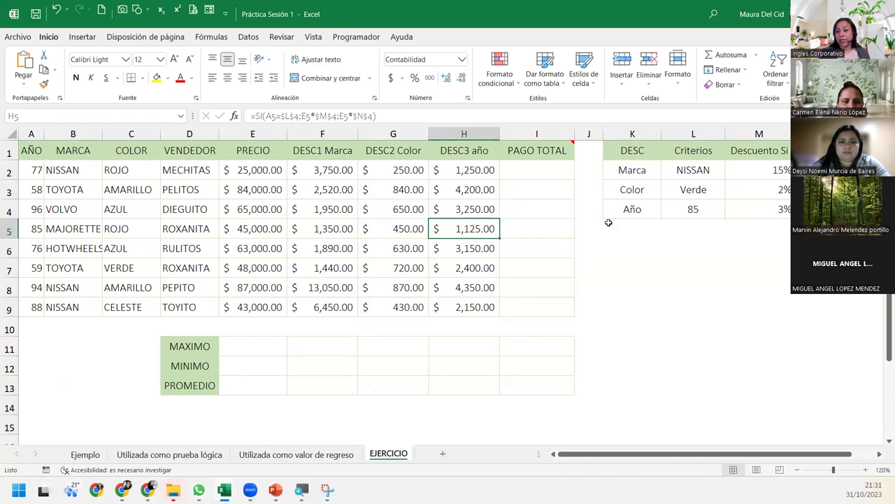
click(530, 174)
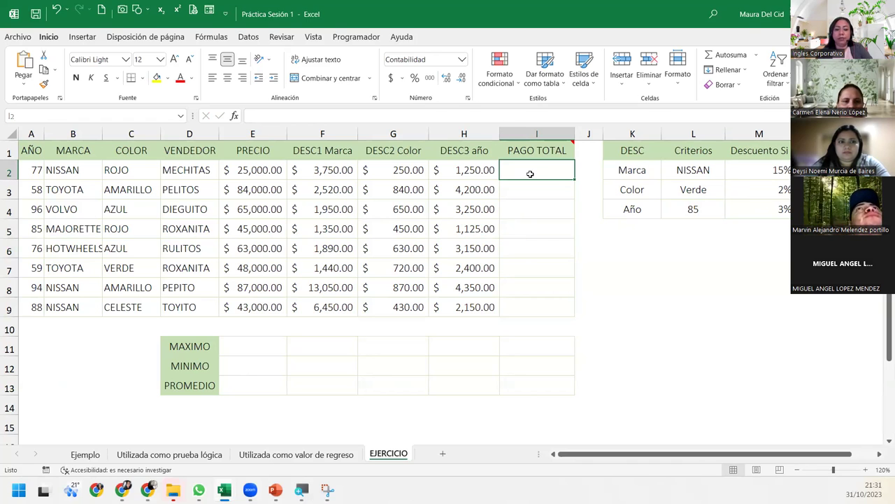
Enter =E2-(F2+G2+H2) in I2 as the first PAGO TOTAL.
text(=)
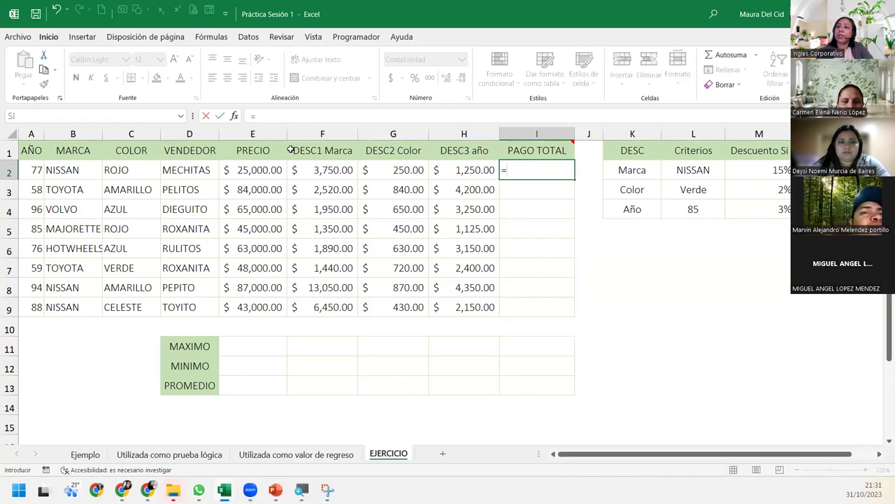
click(256, 174)
text(-()
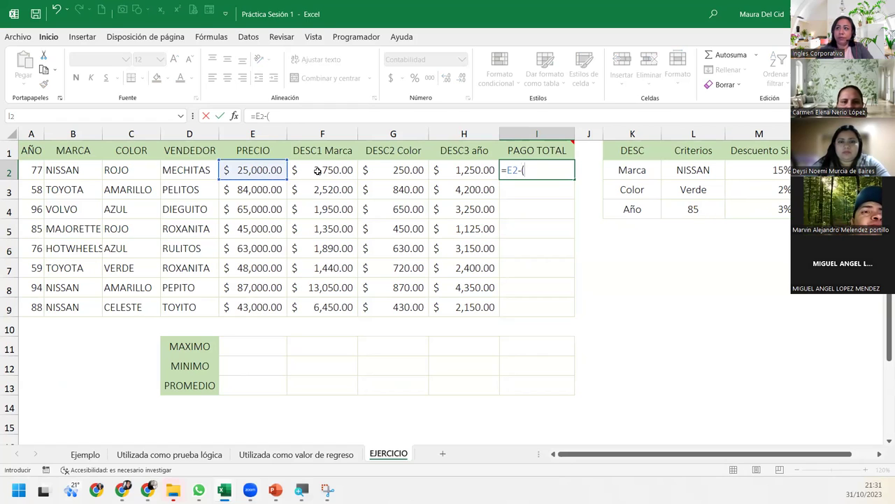
click(317, 171)
text(+)
click(372, 171)
text(+)
click(461, 168)
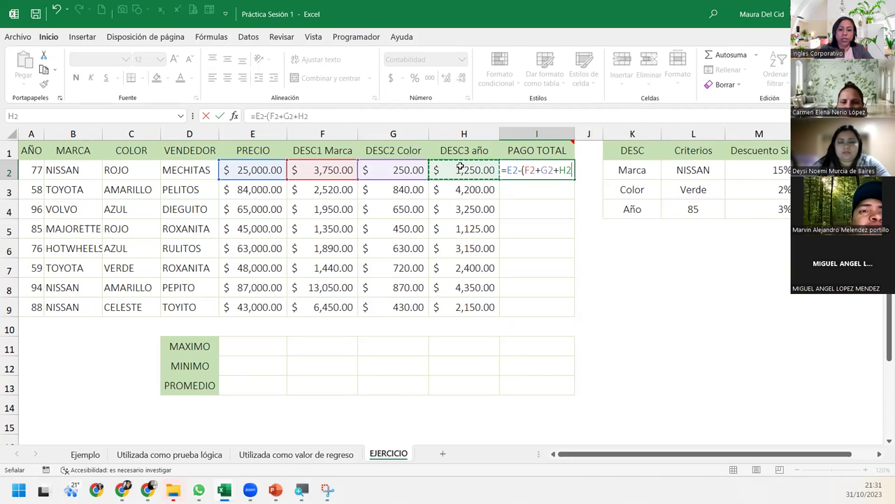
text())
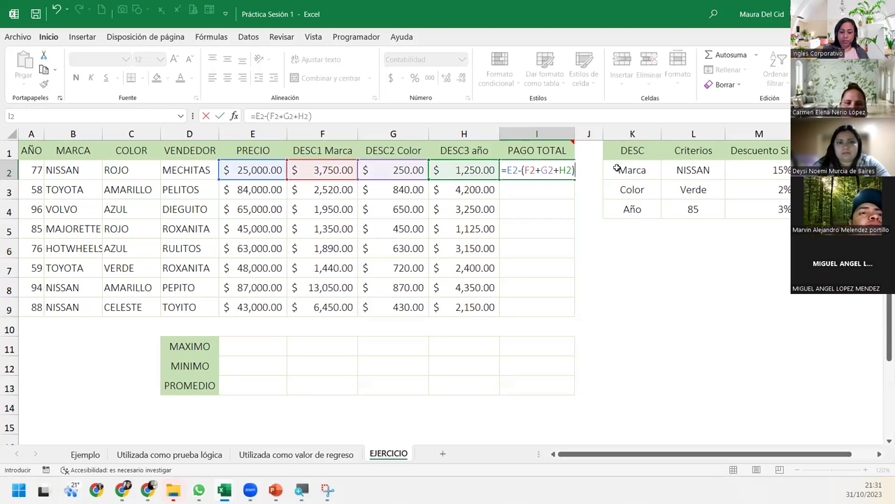
key(Return)
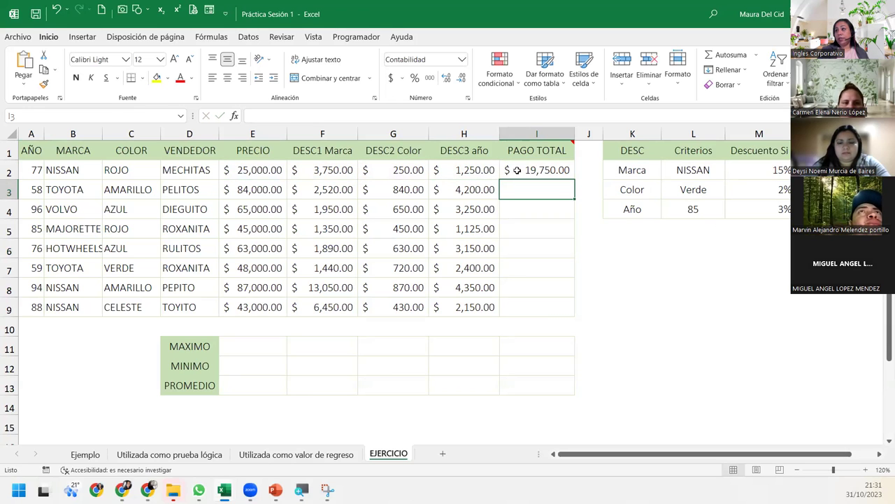
Copy the PAGO TOTAL formula down from I2 to I9.
click(516, 170)
double_click(574, 179)
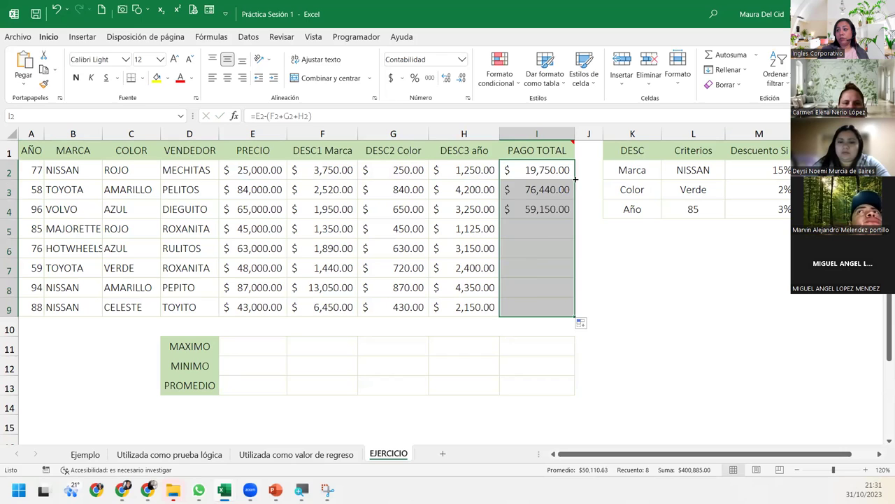
click(253, 348)
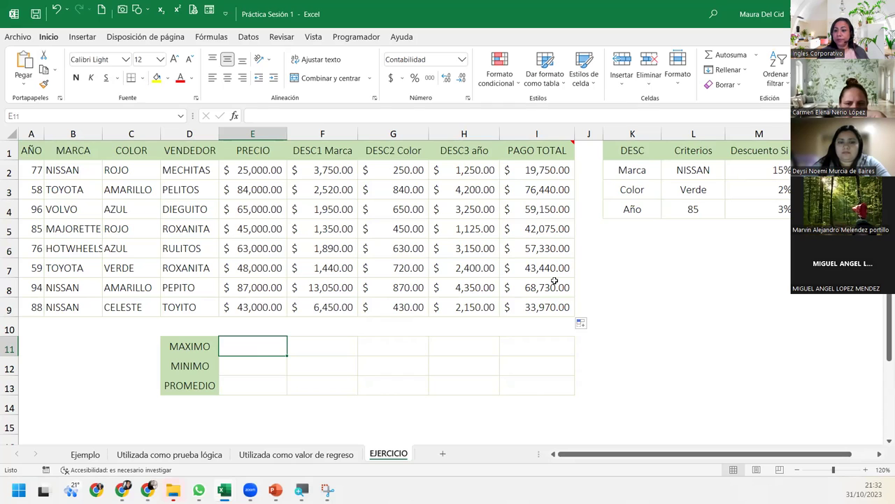
click(491, 210)
click(532, 175)
click(535, 227)
click(537, 266)
click(540, 305)
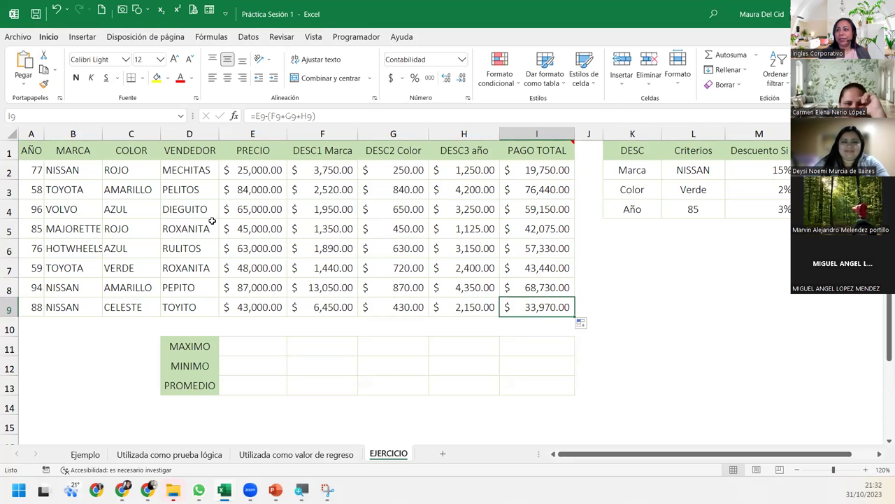
click(551, 165)
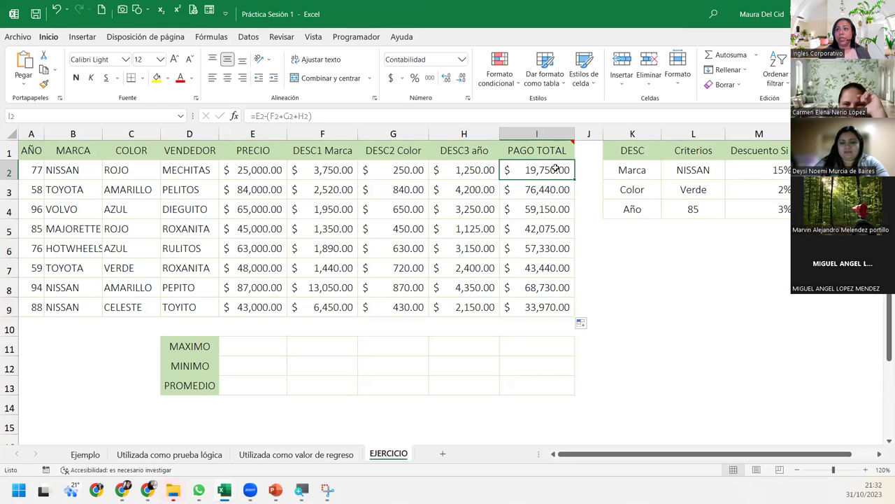
double_click(555, 169)
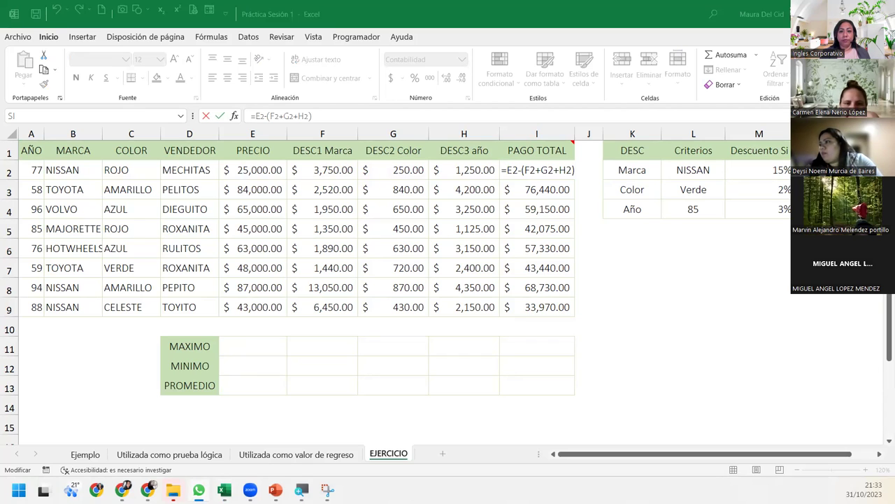
key(alt+Tab)
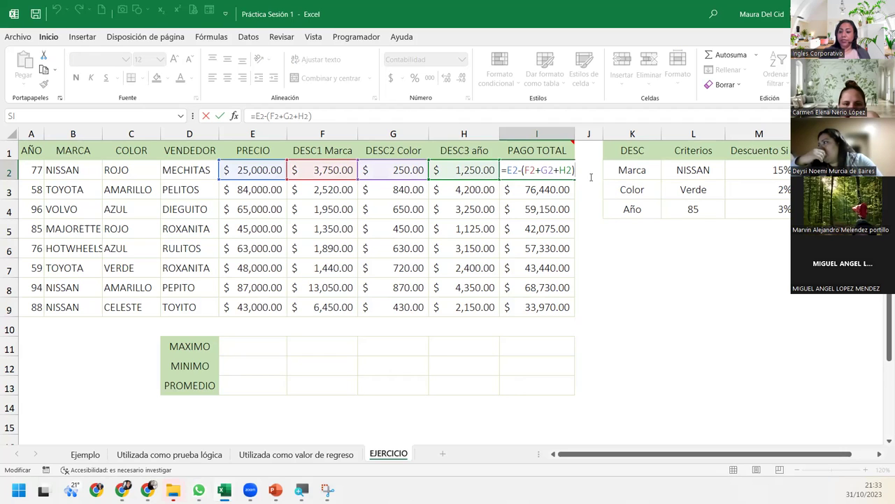
key(Return)
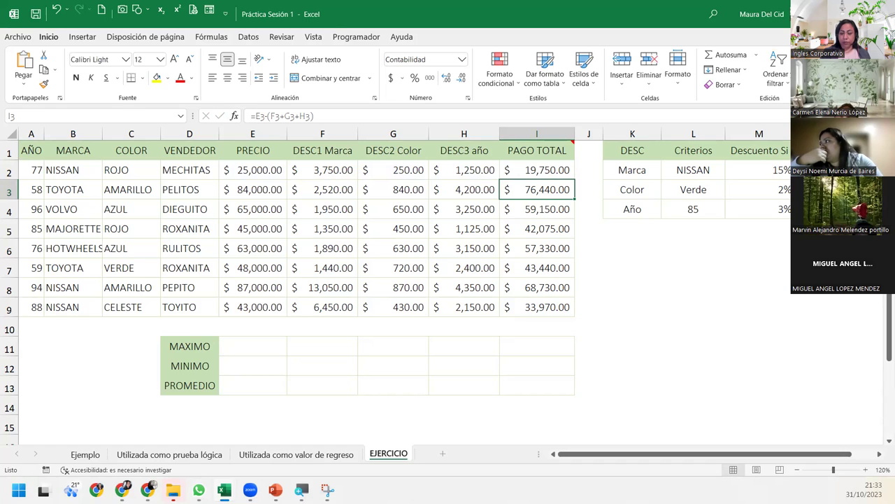
click(260, 345)
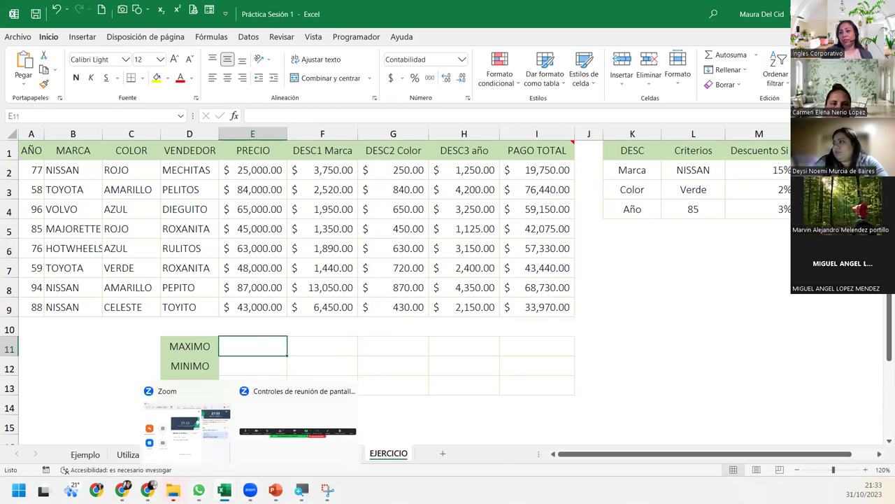
mouse_move(224, 490)
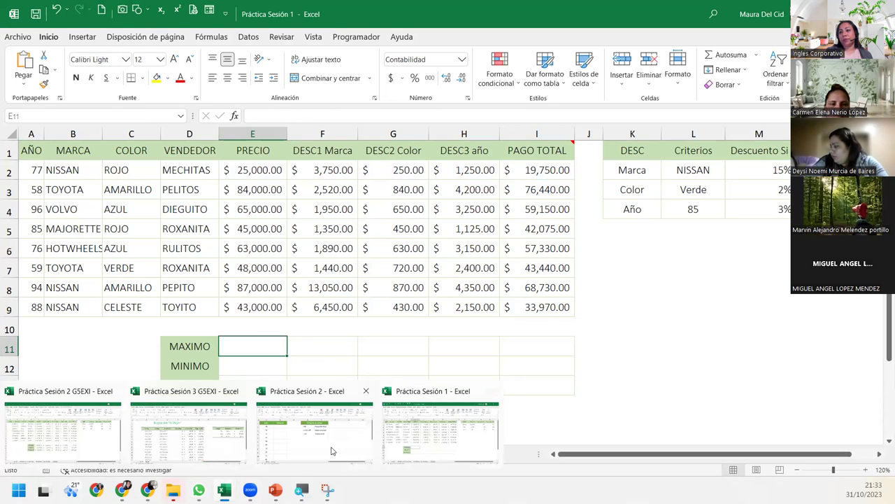
Switch to Práctica Sesión 2 and review the three age categories in D2:E4.
click(333, 451)
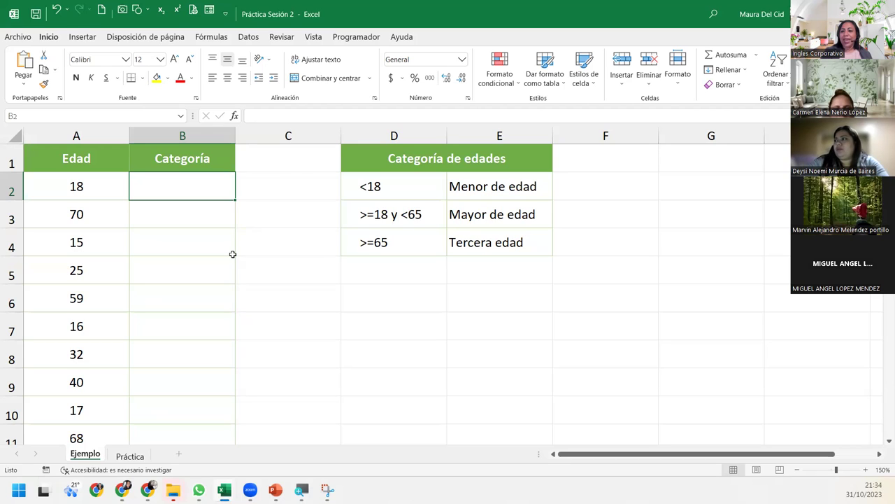
drag(388, 183, 484, 183)
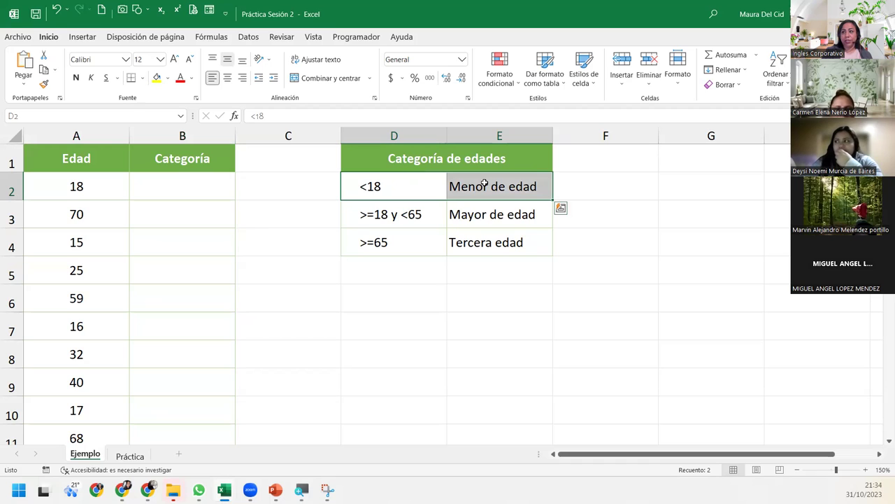
drag(410, 213, 493, 214)
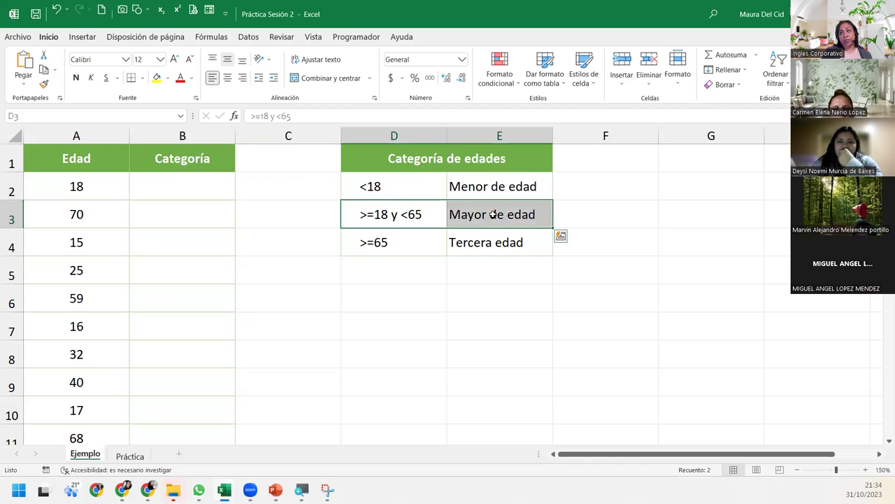
drag(384, 244, 480, 245)
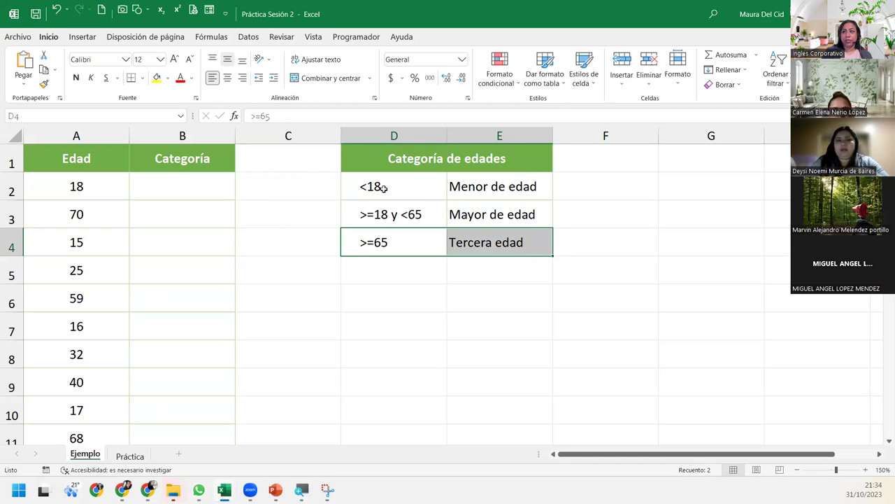
click(384, 187)
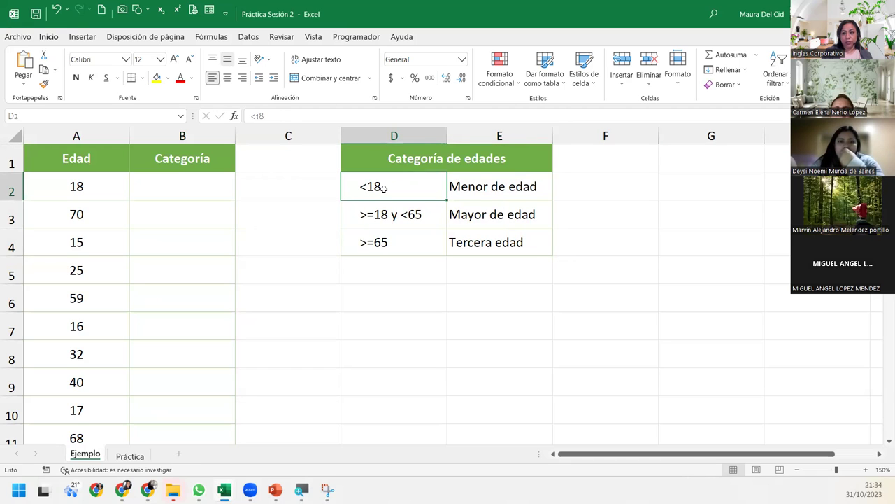
click(463, 186)
click(471, 211)
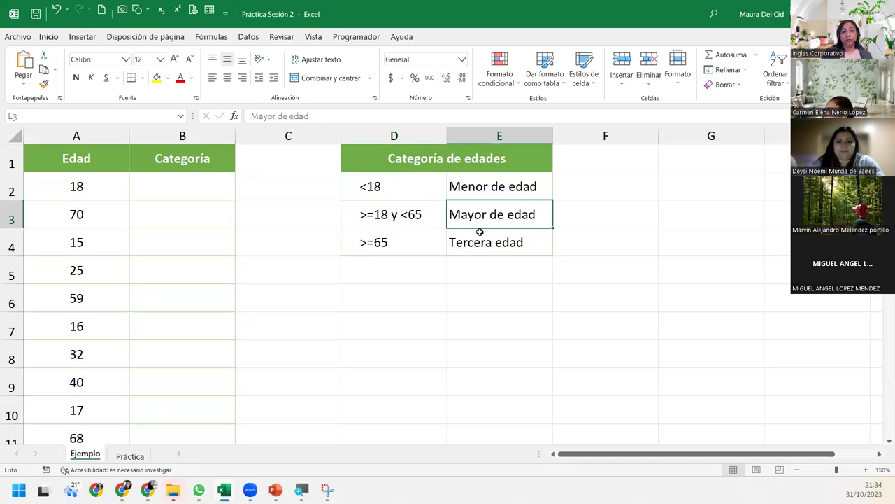
click(481, 233)
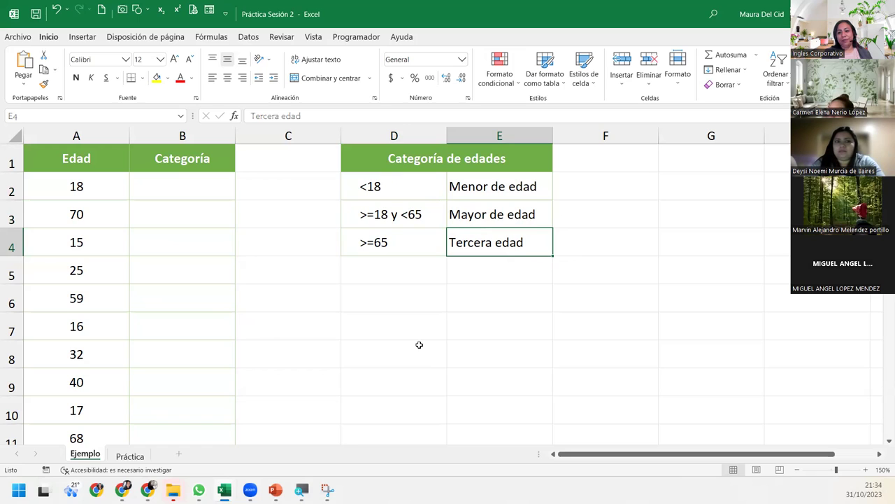
click(202, 192)
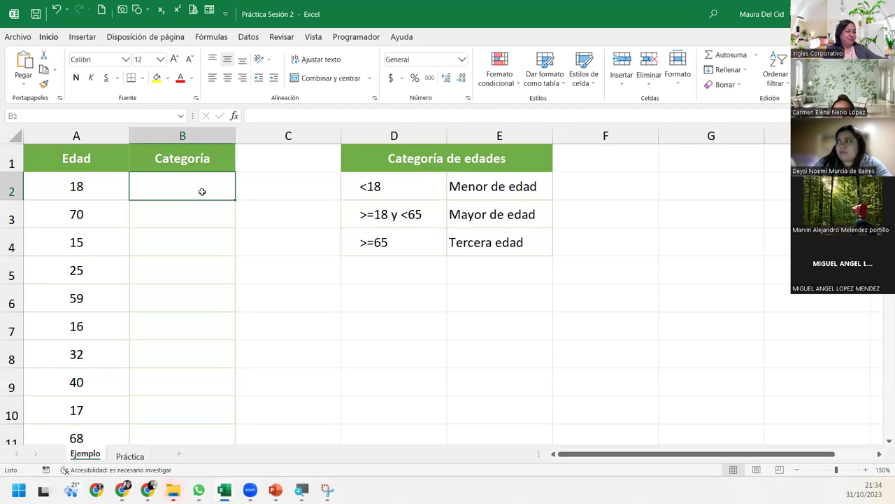
Start B2's formula as =SI(A2<18;$E$2, with E2 locked as absolute.
text(=si)
key(Tab)
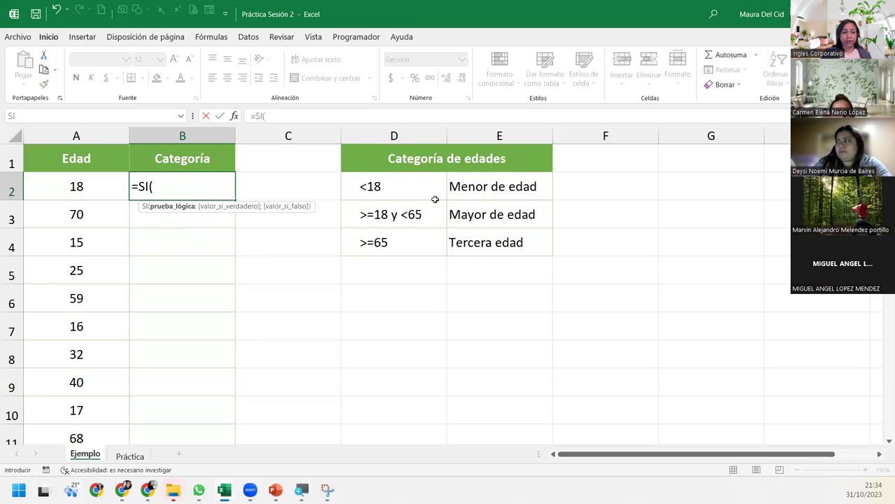
click(100, 182)
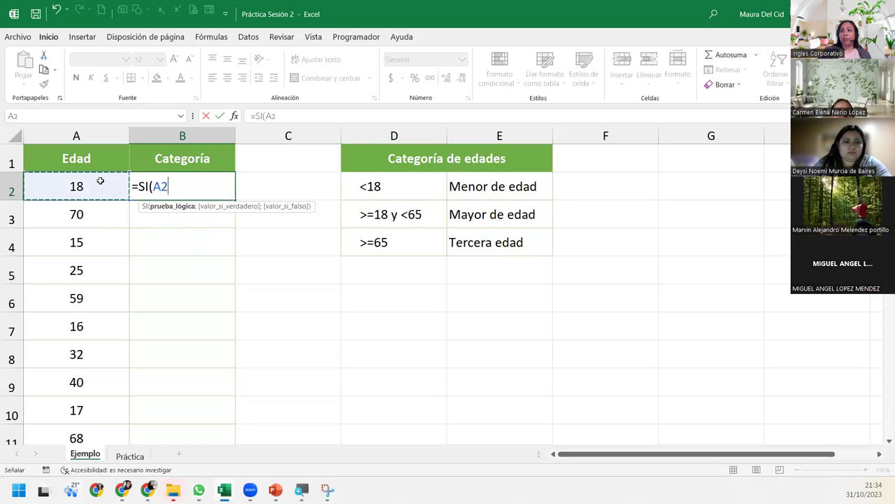
text(<)
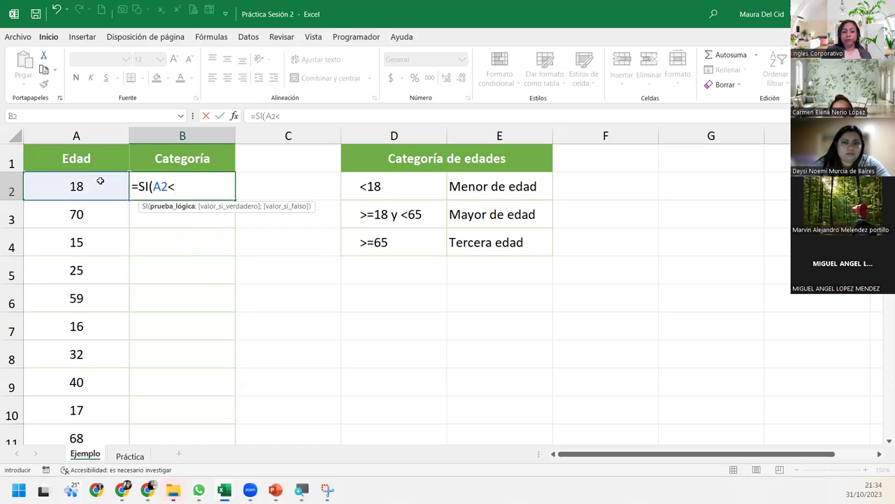
text(18)
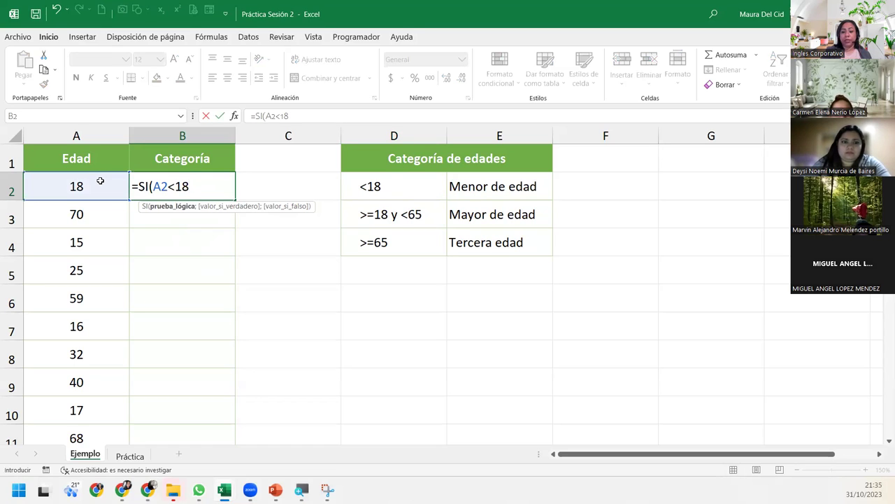
text(;)
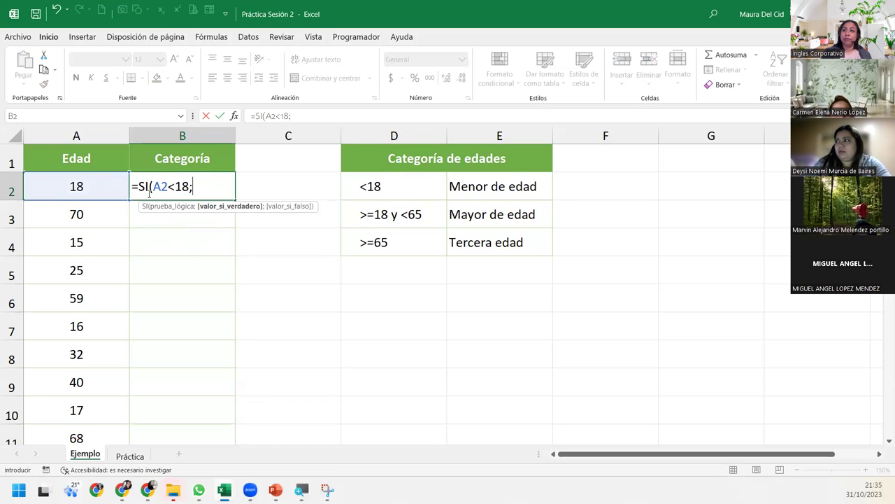
click(520, 187)
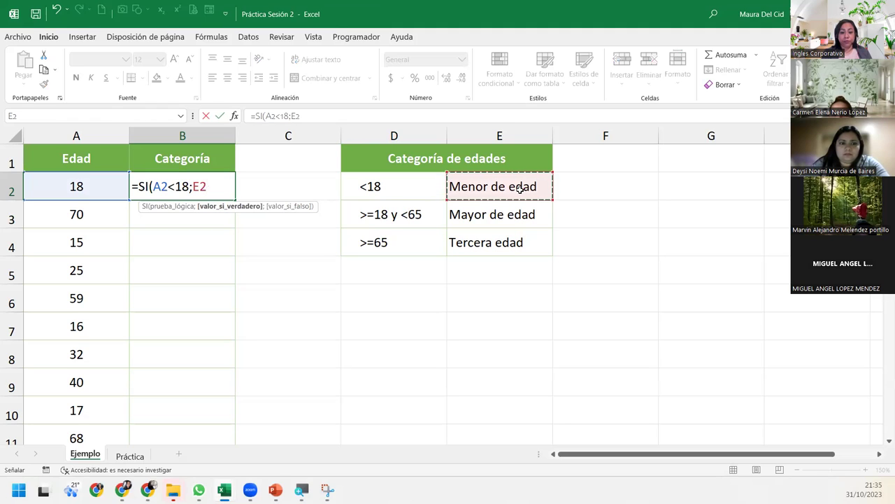
key(F4)
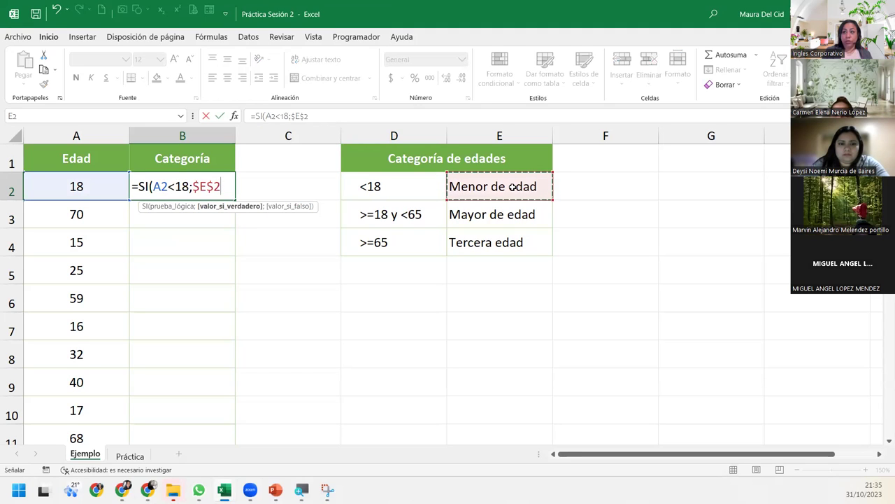
Add a nested SI after $E$2, extending the formula to =SI(A2<18;$E$2;SI(.
text(;)
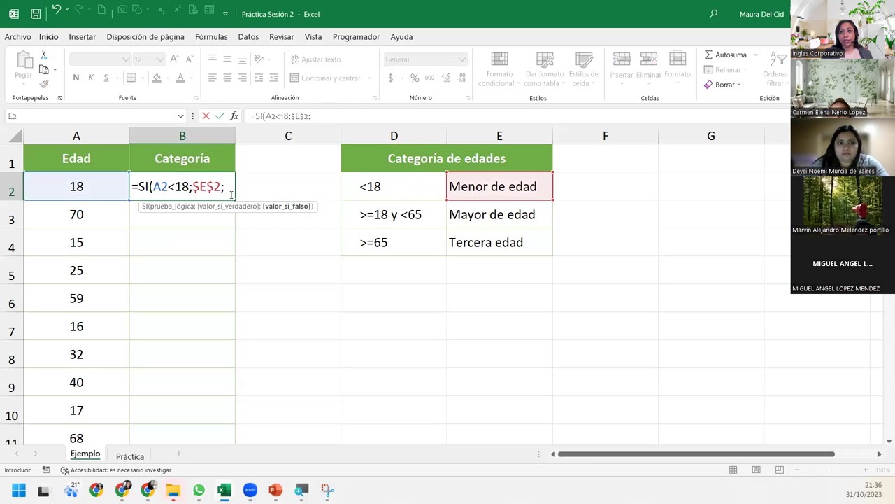
text(si)
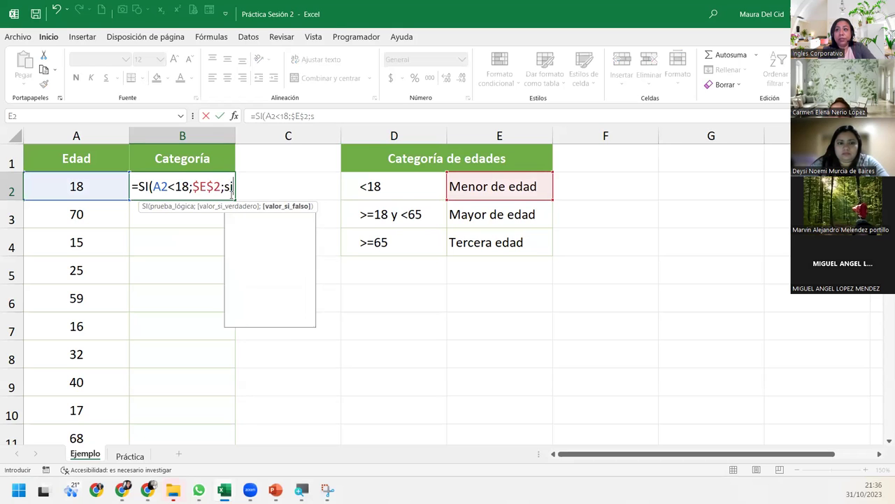
key(Tab)
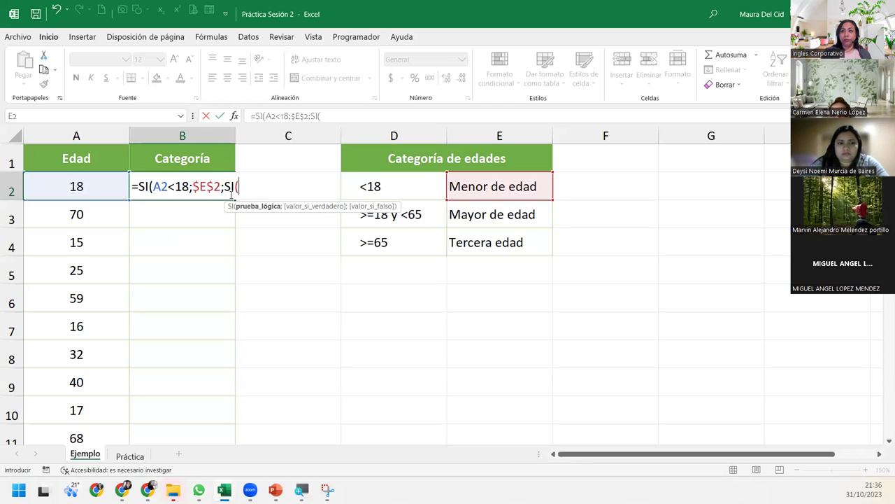
Make the nested SI test A2>=65, returning $E$4 and otherwise E3.
click(100, 186)
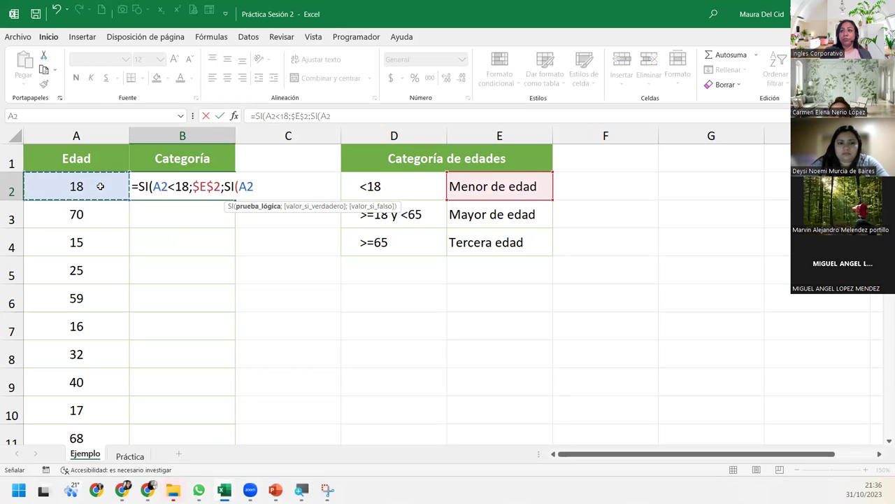
text(>=)
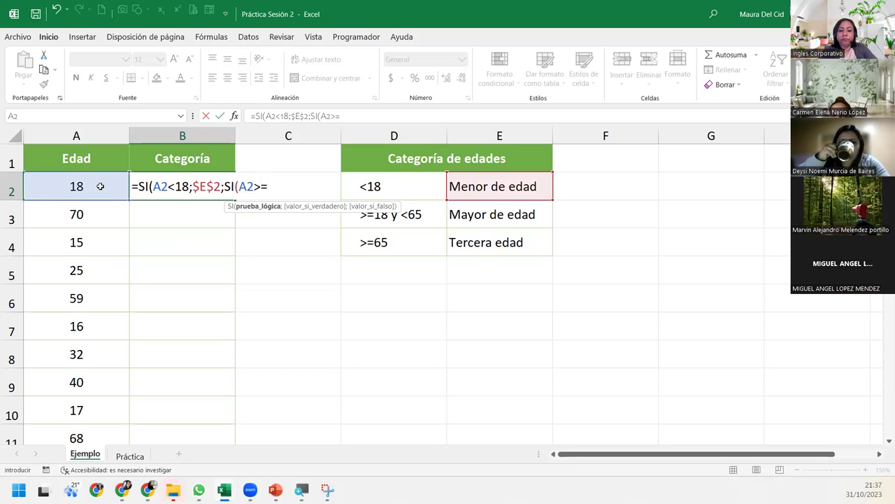
text(65;)
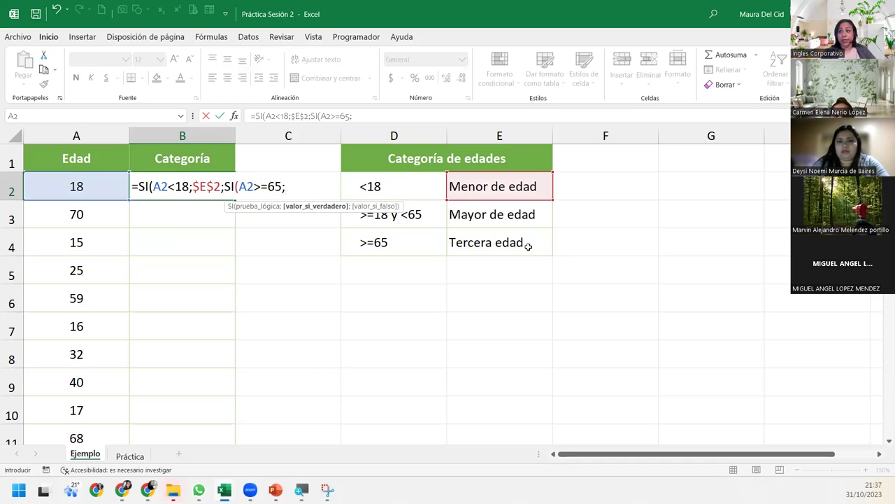
click(528, 247)
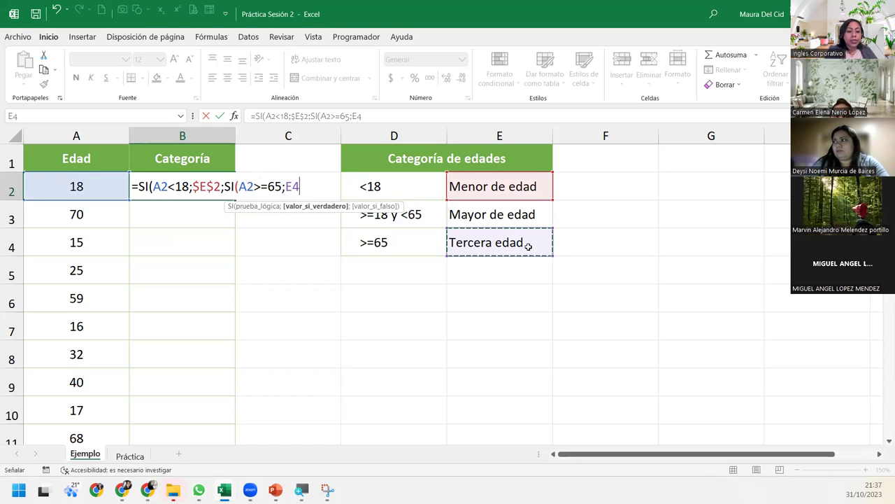
key(F4)
text($E$4;)
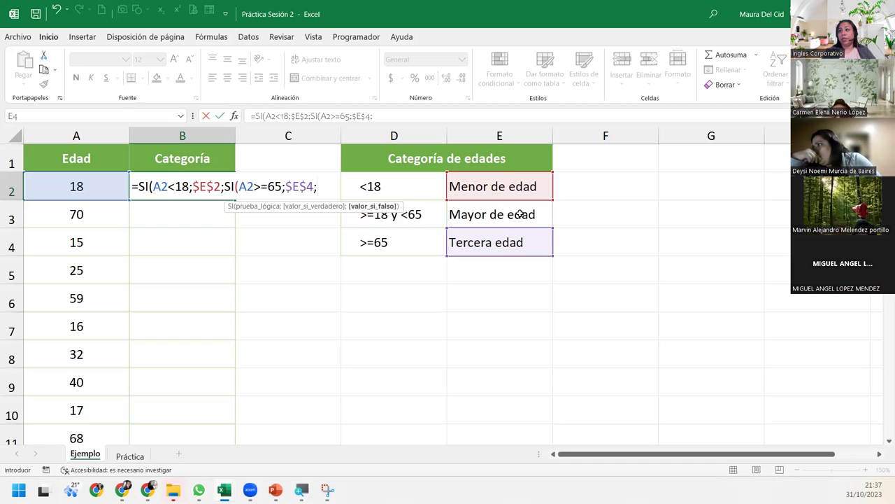
click(521, 214)
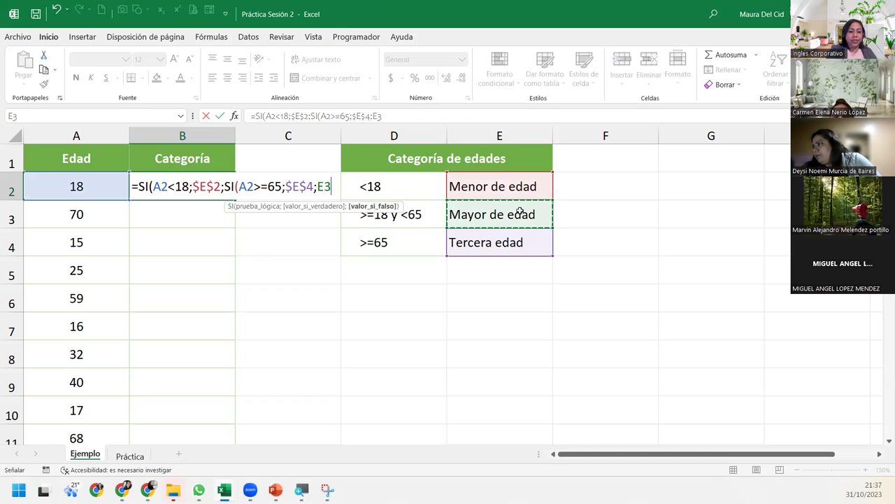
Make the E3 fallback reference absolute as $E$3.
key(F4)
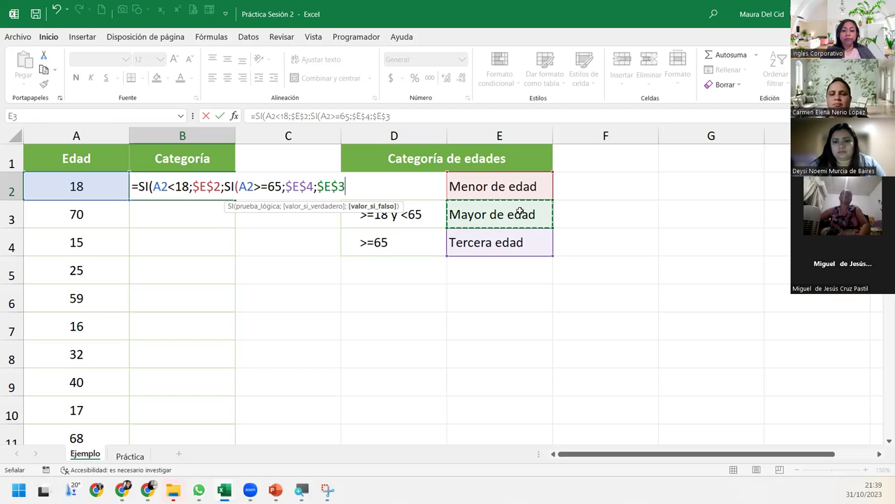
Close both parentheses, giving =SI(A2<18;$E$2;SI(A2>=65;$E$4;$E$3)), and review the $E$3 argument.
text())
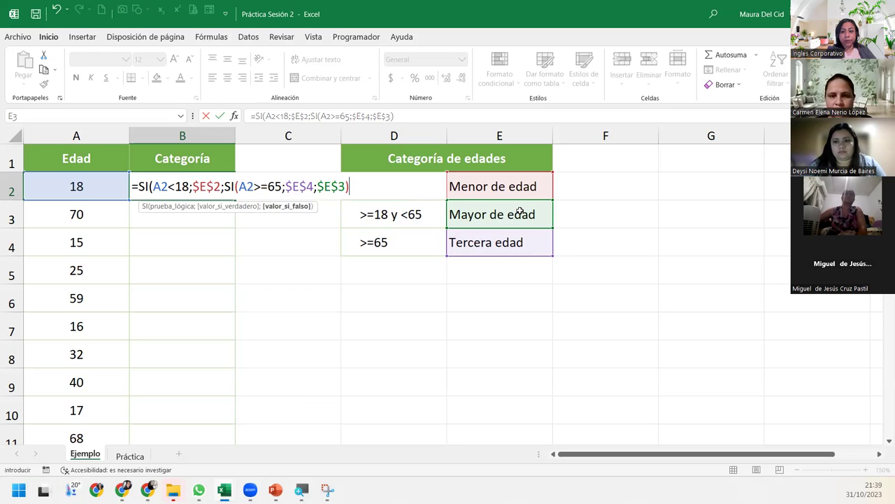
text())
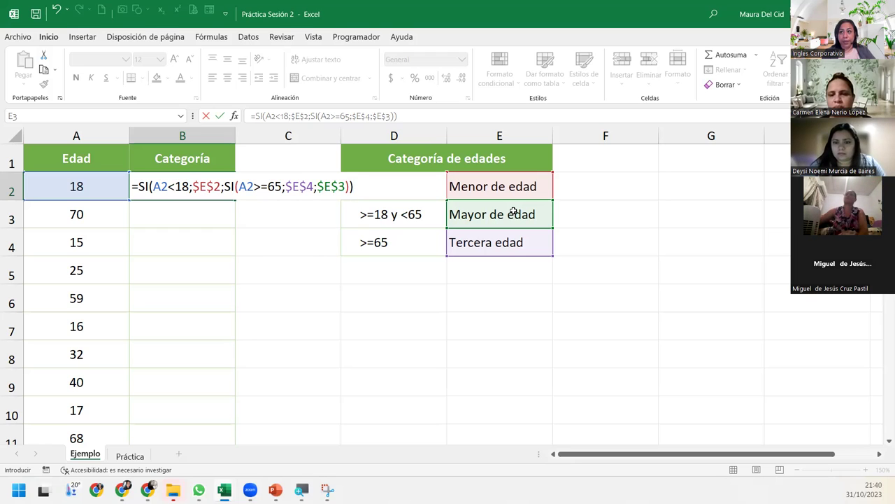
click(338, 186)
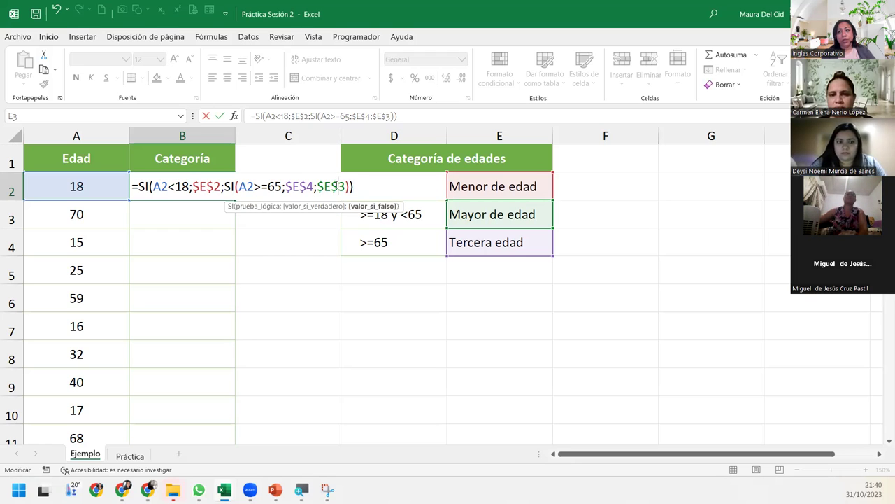
drag(319, 186, 343, 186)
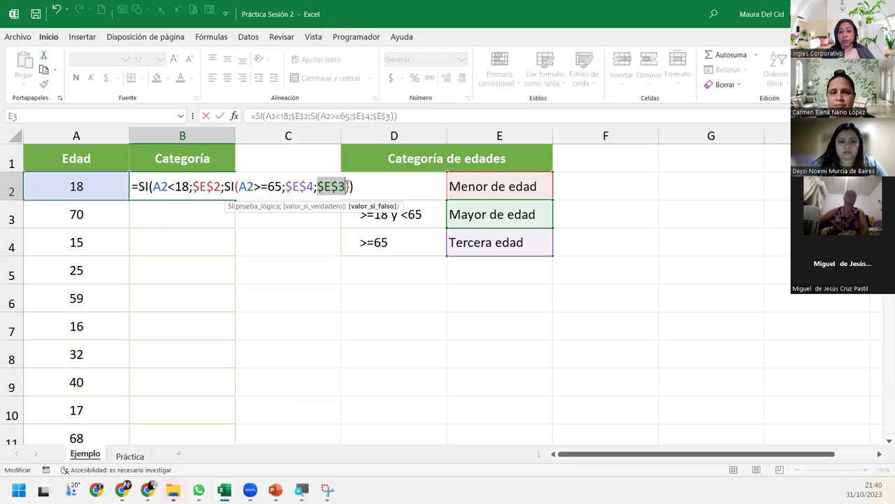
click(360, 186)
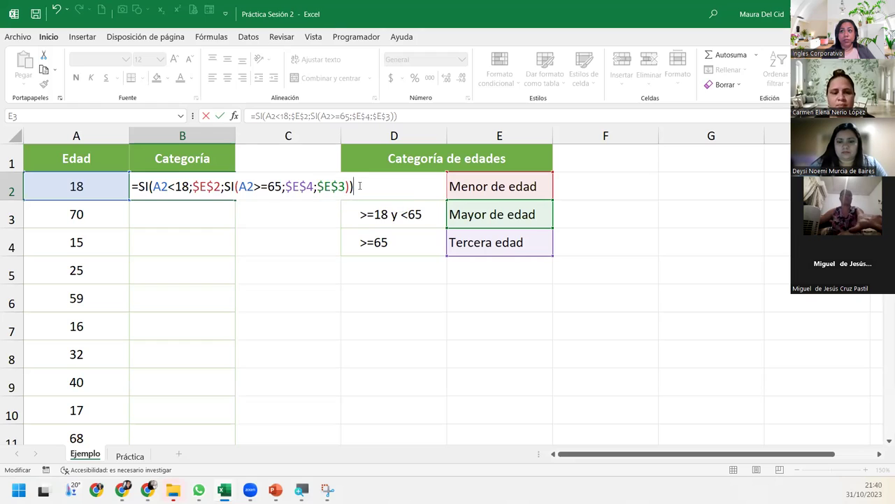
click(336, 183)
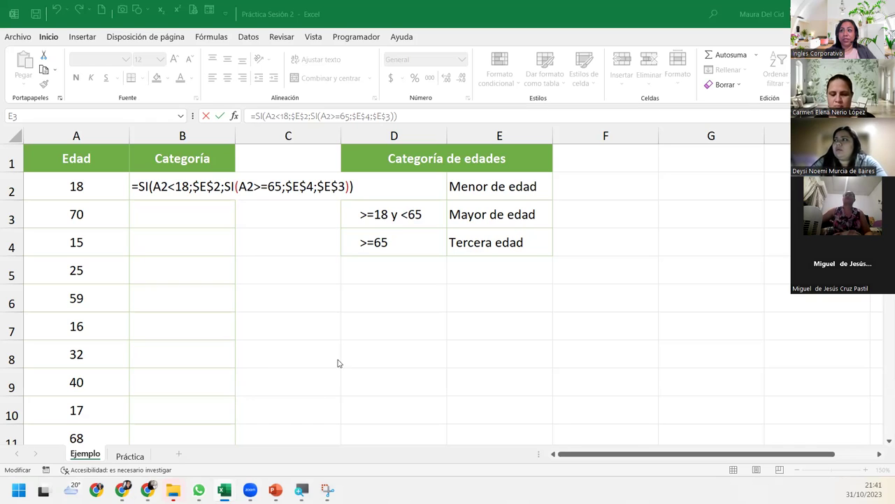
click(373, 186)
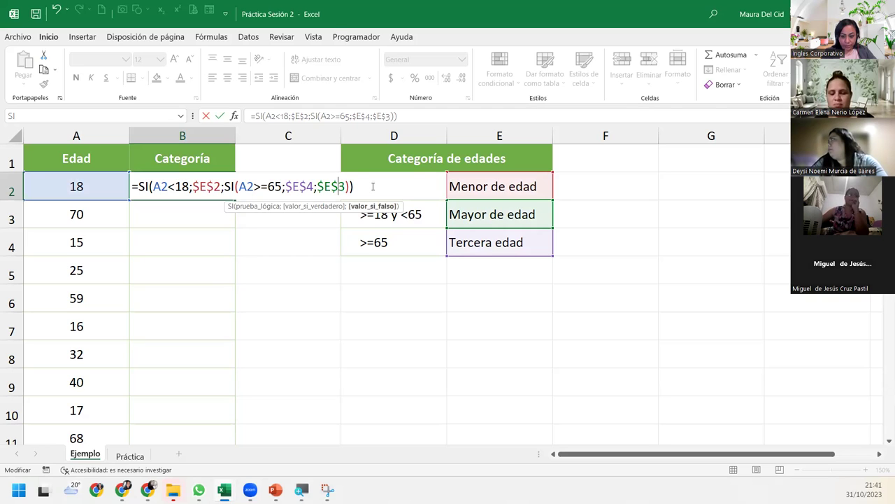
Commit the nested SI in B2, which shows Mayor de edad for age 18.
key(Return)
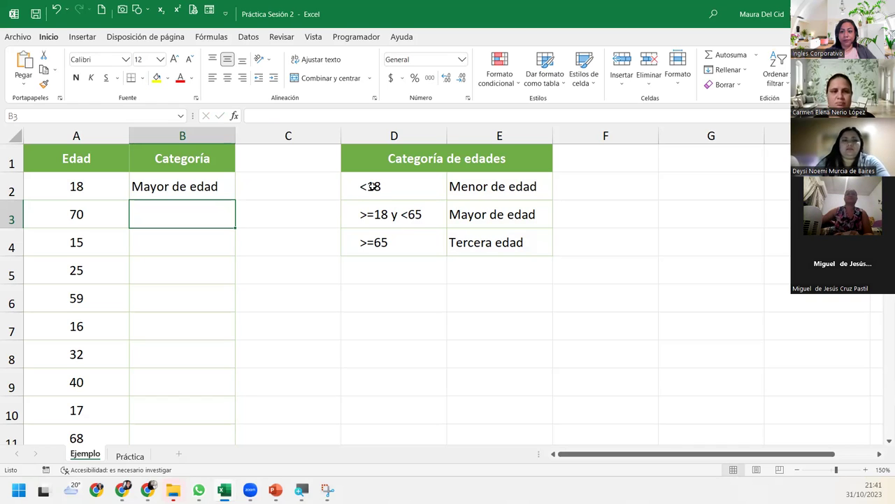
click(216, 184)
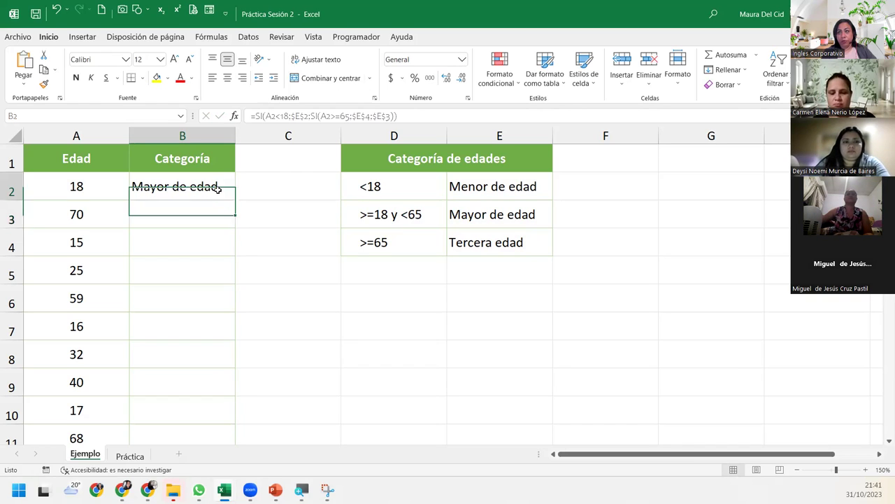
double_click(236, 198)
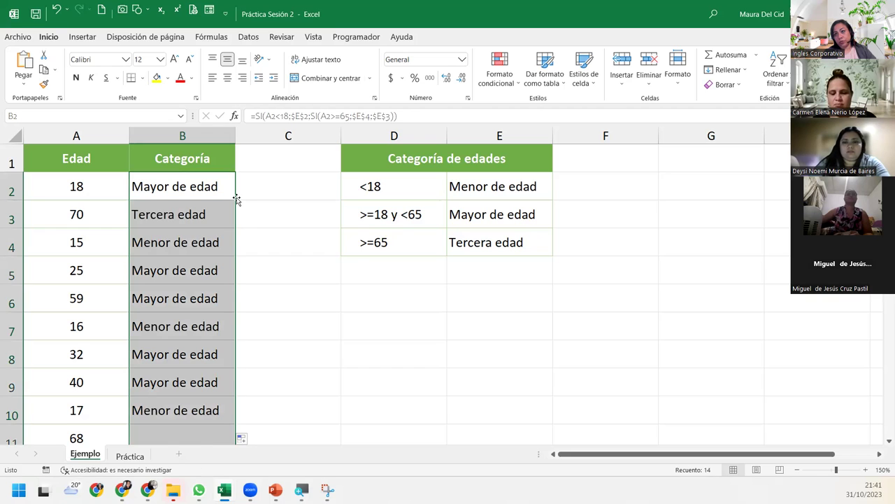
click(246, 438)
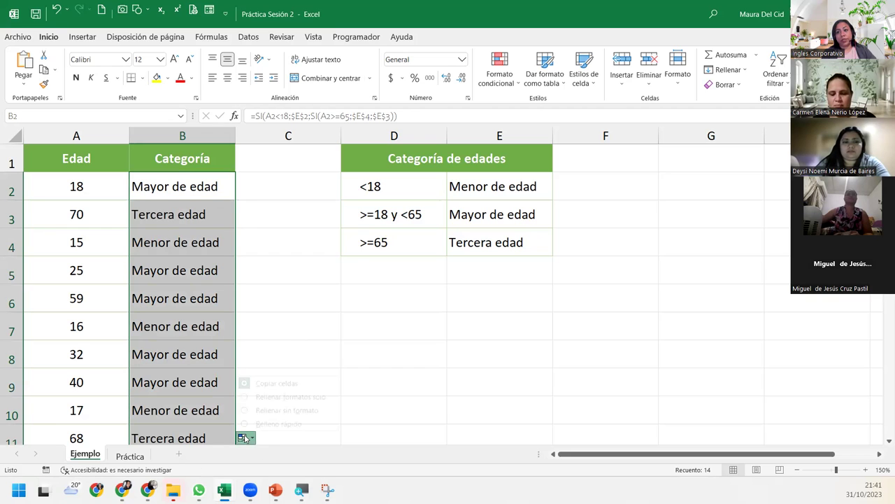
click(165, 221)
click(99, 213)
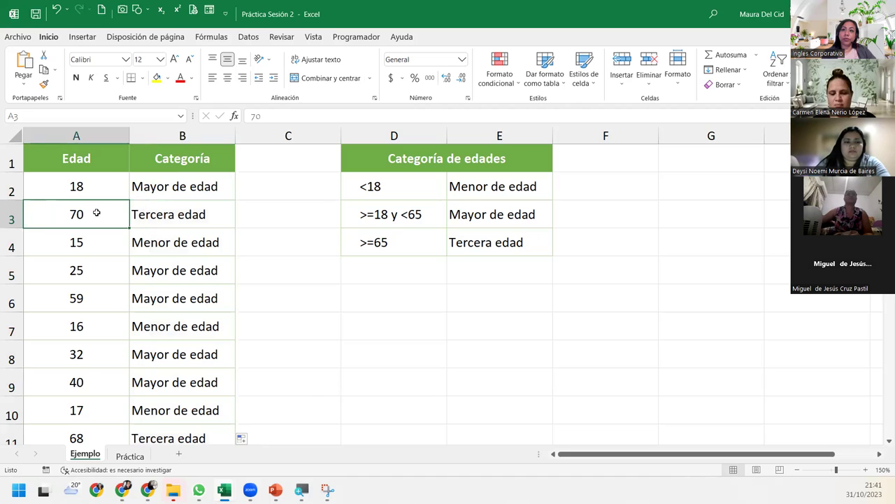
click(12, 209)
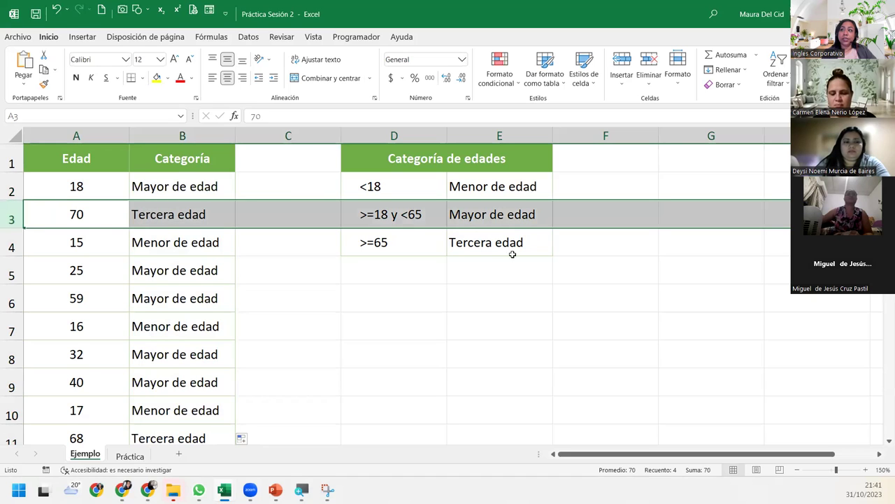
click(503, 234)
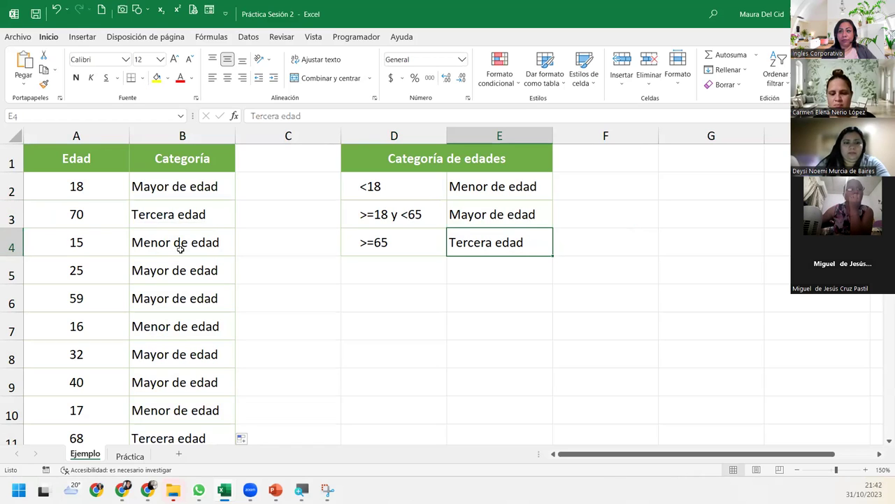
click(176, 382)
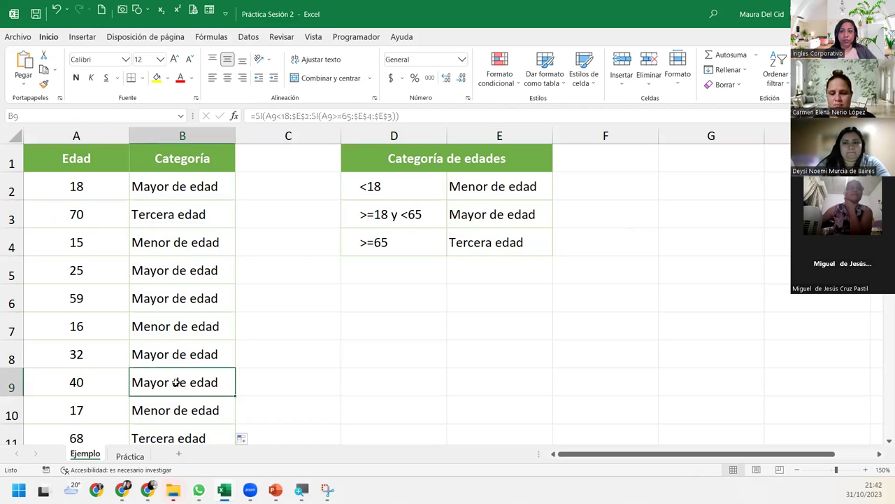
click(187, 362)
scroll(189, 346, down, 2)
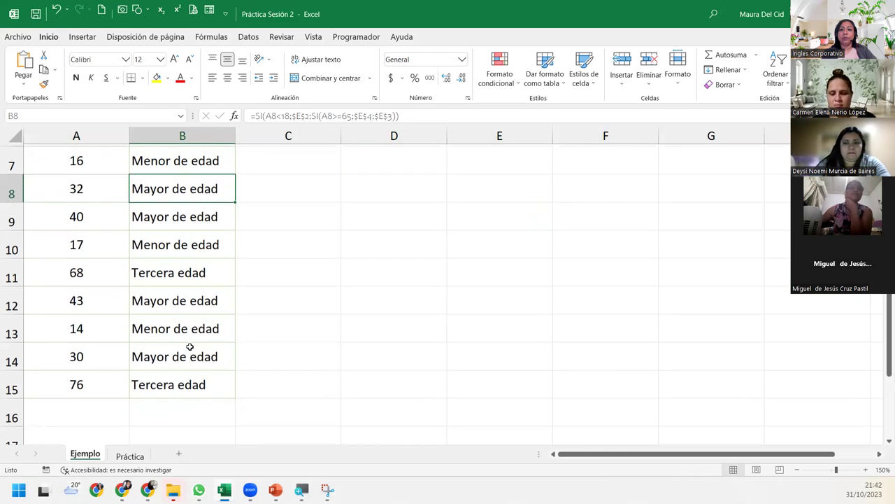
click(192, 261)
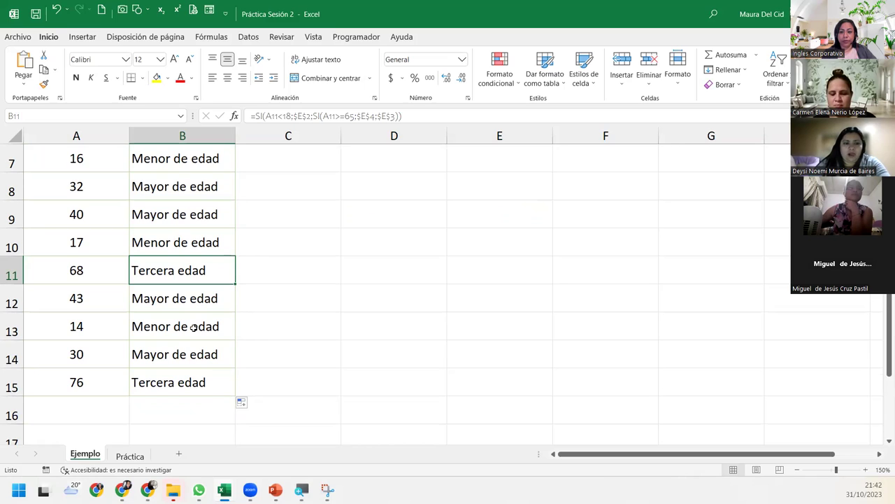
scroll(193, 327, up, 2)
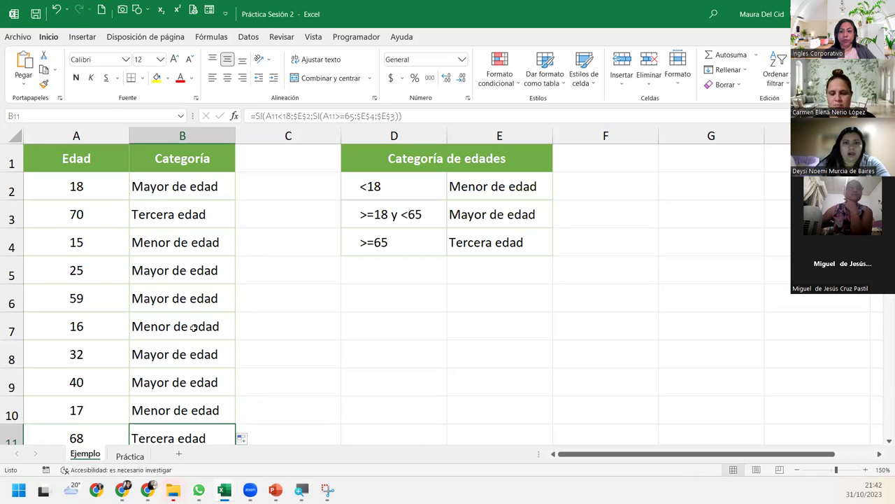
click(184, 178)
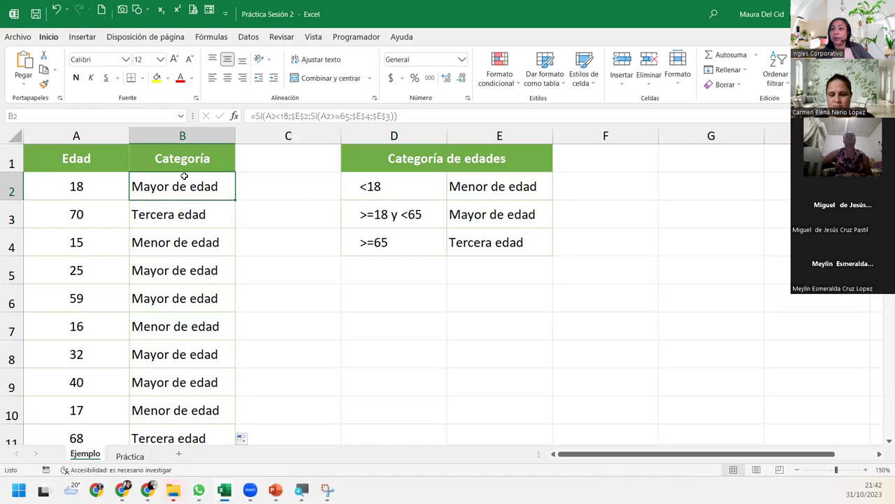
double_click(184, 176)
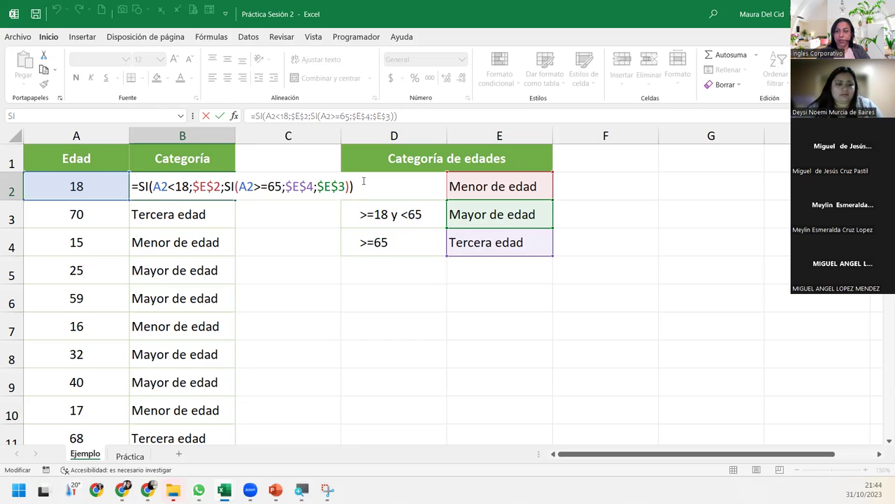
click(332, 186)
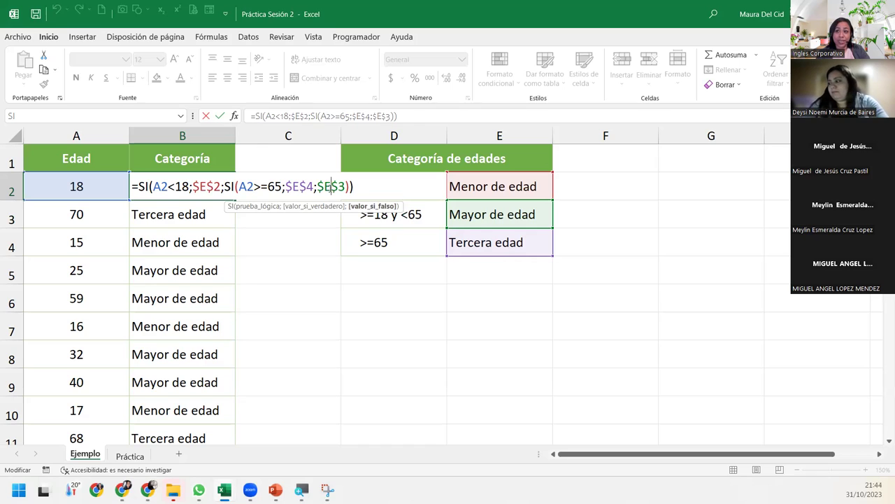
double_click(332, 186)
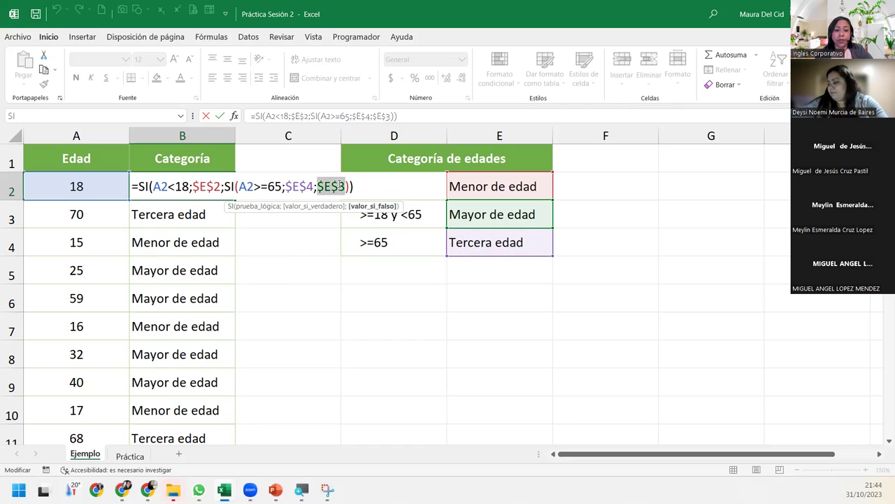
key(F4)
key(F4)
key(F4)
key(F4)
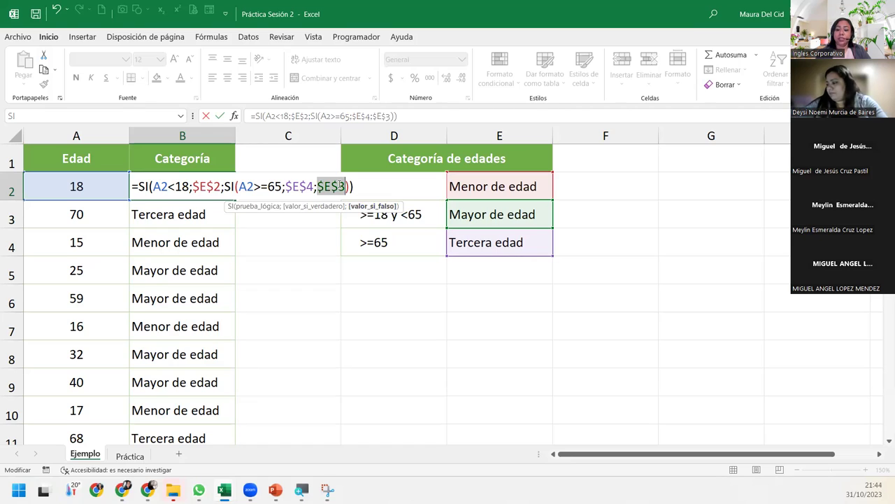
text(;)
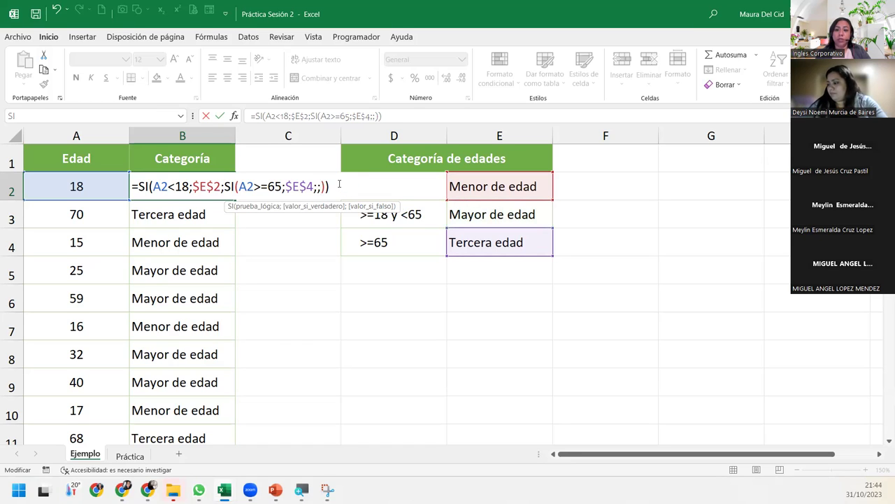
key(ctrl+Return)
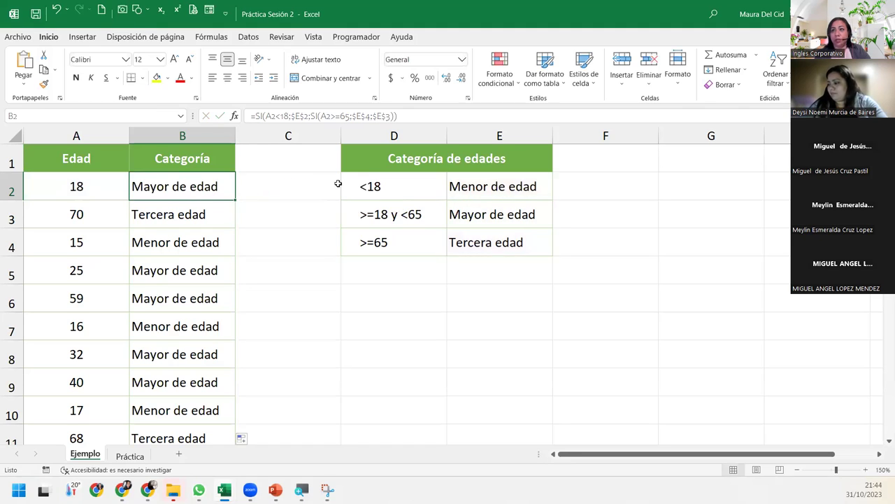
double_click(221, 187)
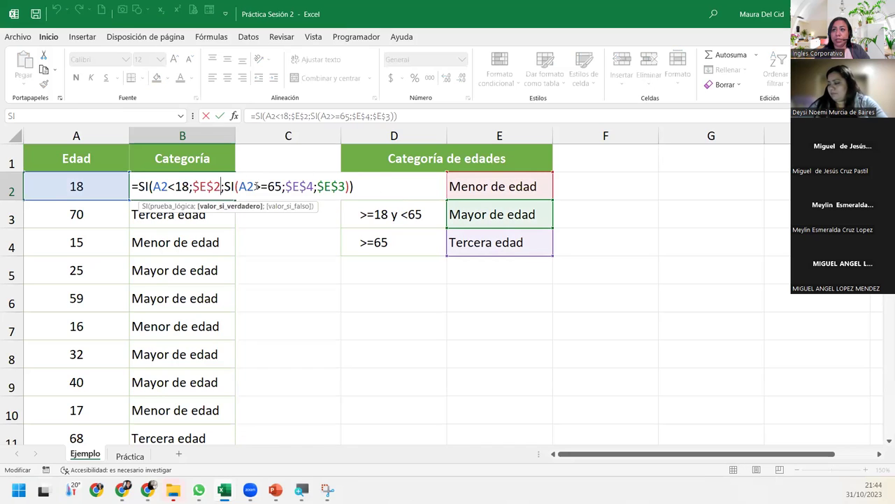
click(345, 186)
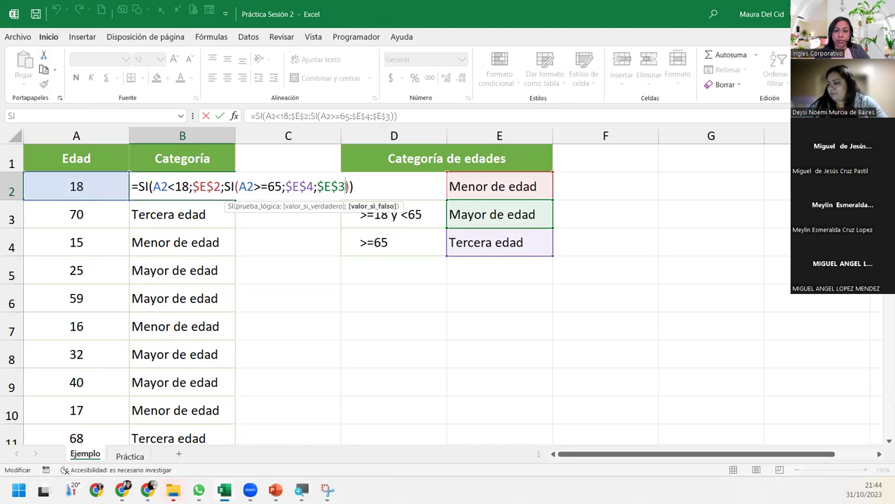
click(364, 186)
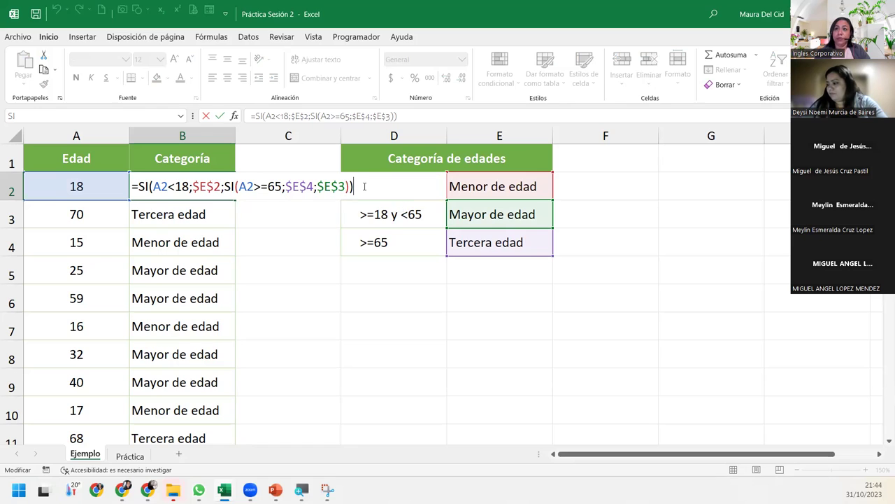
key(Return)
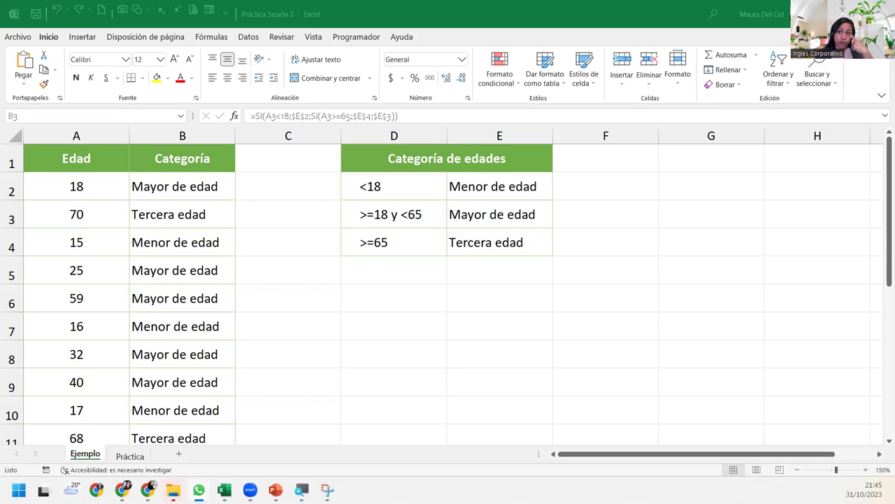
click(199, 489)
double_click(419, 10)
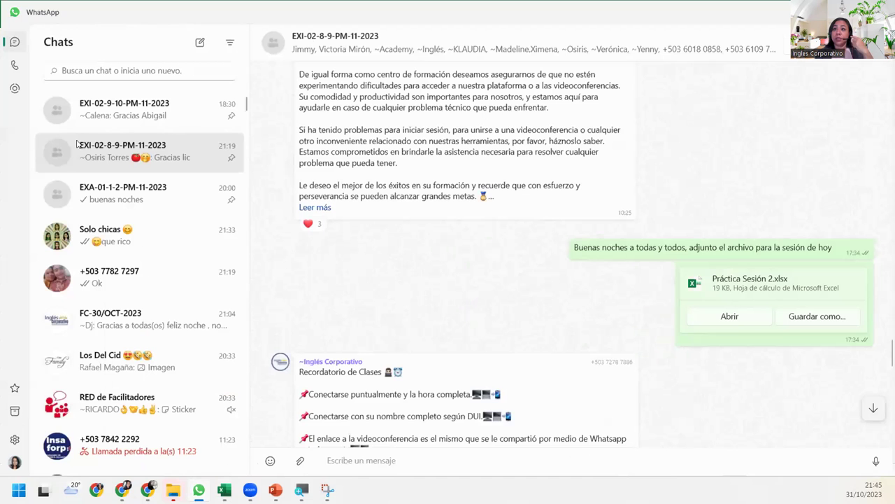
click(151, 109)
scroll(664, 344, up, 5)
scroll(665, 343, up, 2)
scroll(665, 344, up, 4)
scroll(668, 344, down, 4)
scroll(668, 344, down, 3)
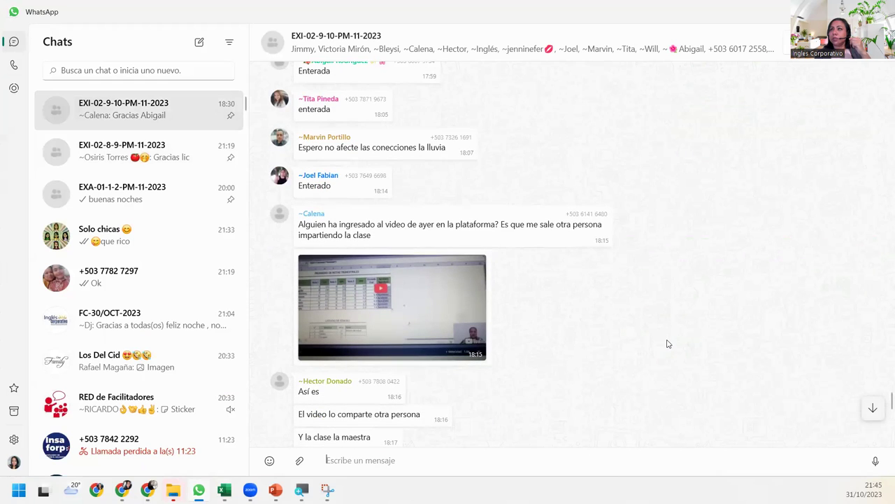
scroll(668, 344, down, 5)
scroll(669, 345, down, 1)
scroll(668, 344, down, 2)
scroll(668, 344, down, 1)
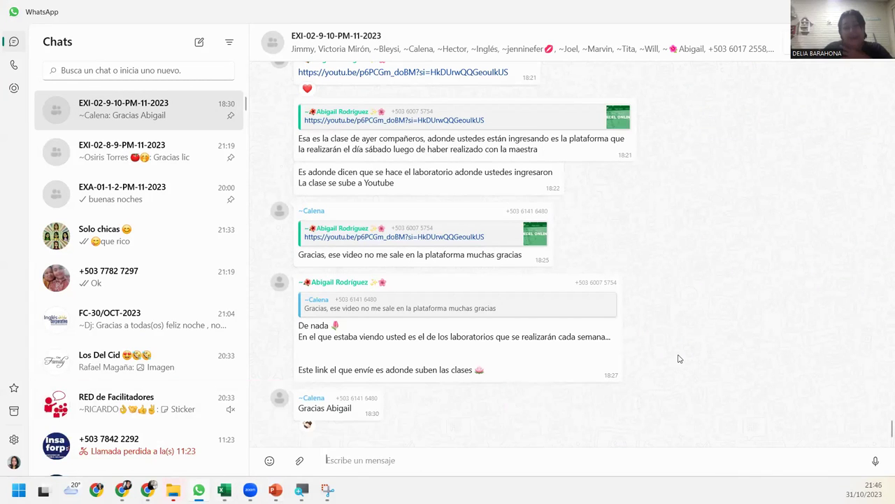
scroll(678, 359, up, 1)
scroll(678, 359, up, 3)
scroll(678, 359, up, 2)
scroll(678, 359, up, 1)
scroll(678, 359, up, 2)
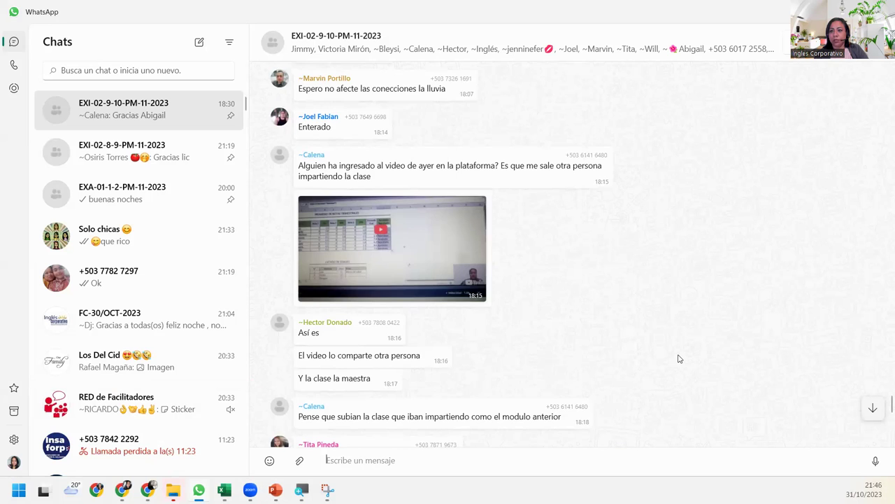
scroll(678, 359, up, 2)
scroll(678, 359, down, 8)
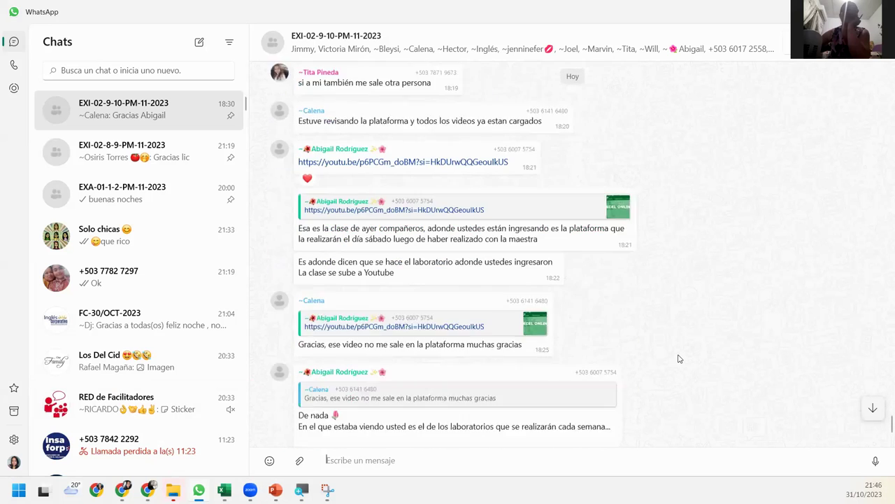
scroll(678, 359, down, 2)
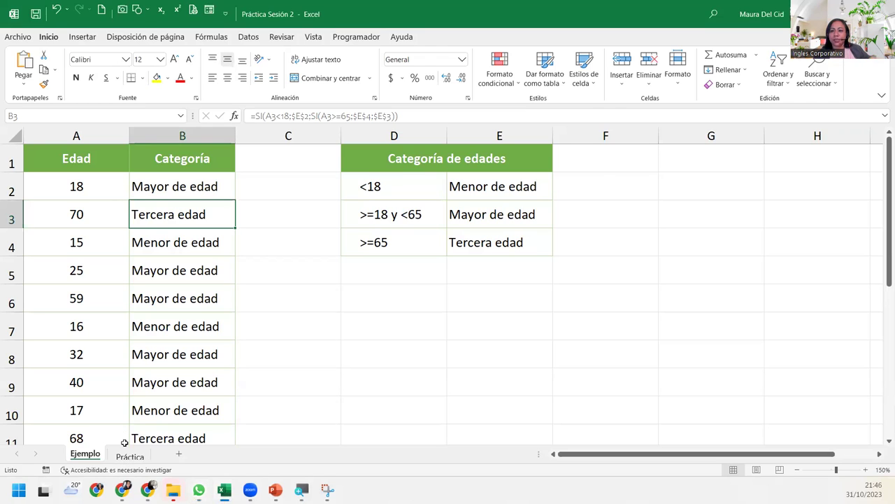
Switch to the Práctica sheet and select F4, the first empty Precio U$ cell.
click(130, 456)
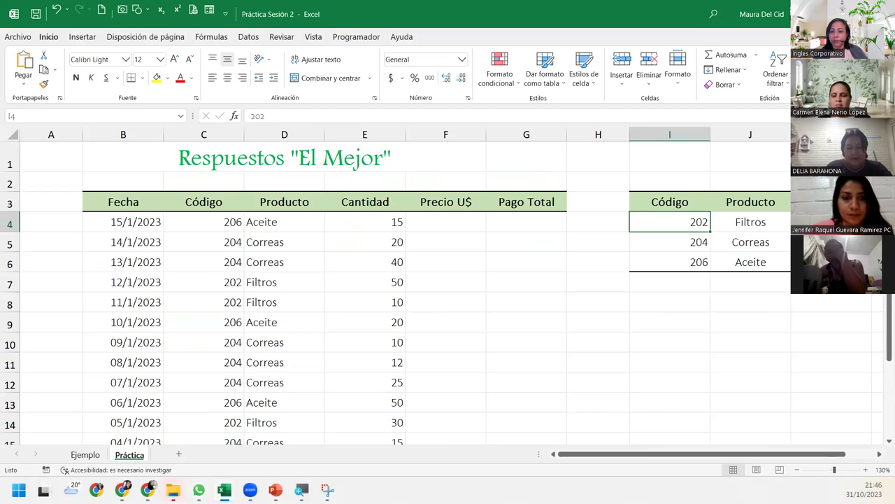
click(410, 204)
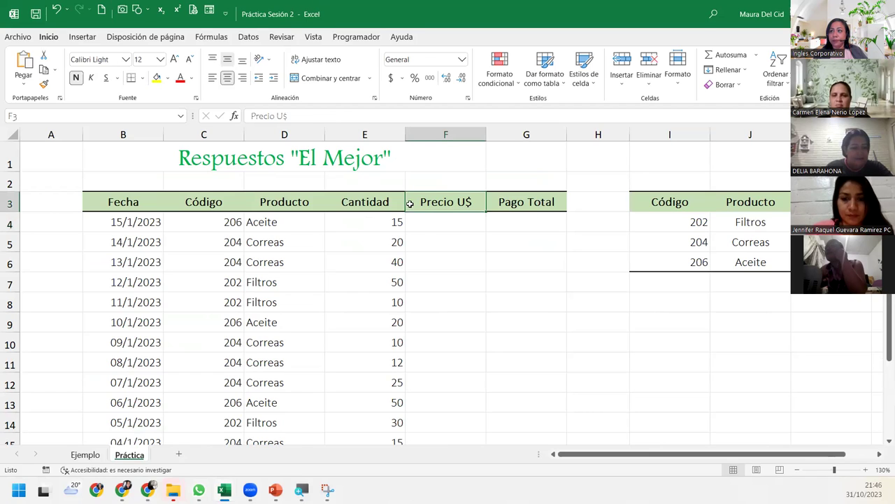
click(427, 224)
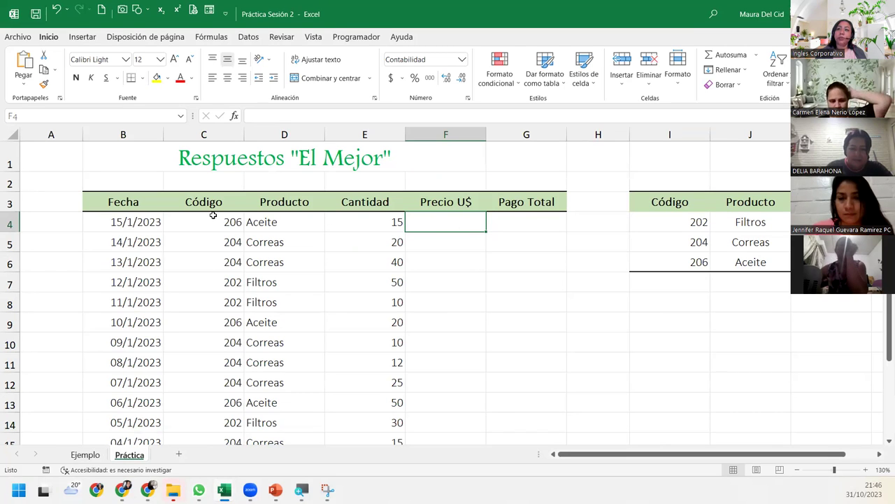
drag(204, 202, 208, 389)
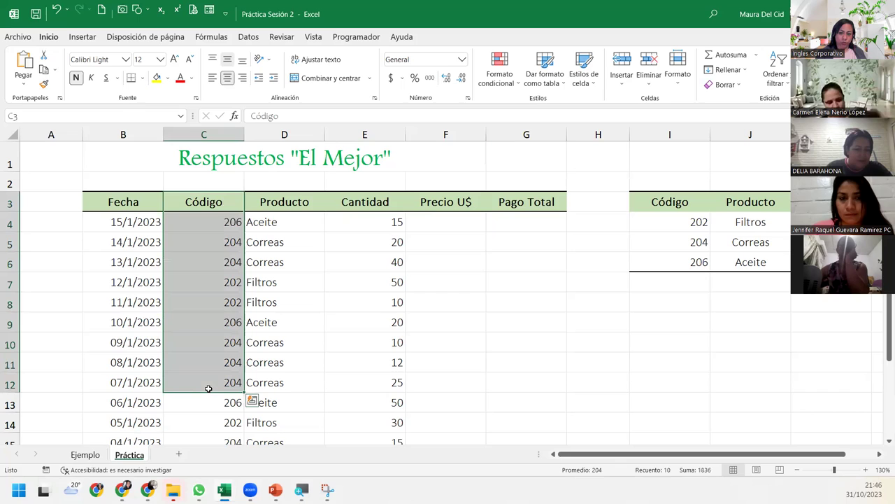
click(436, 221)
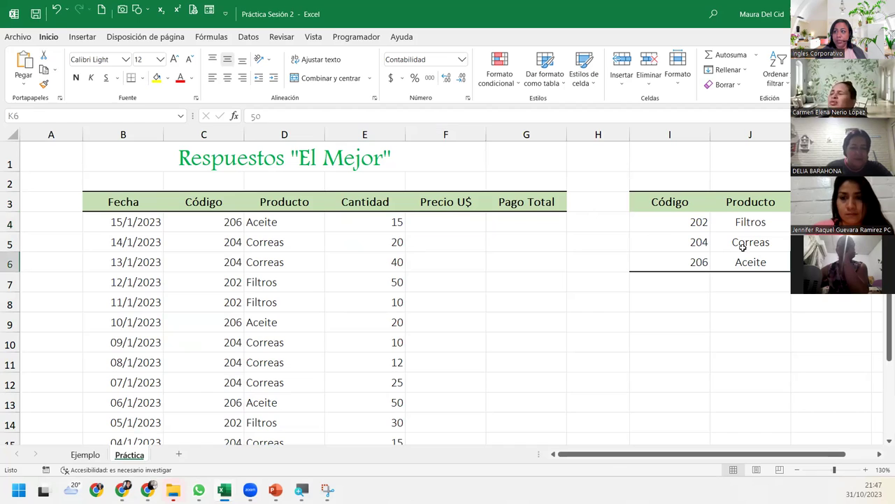
click(463, 222)
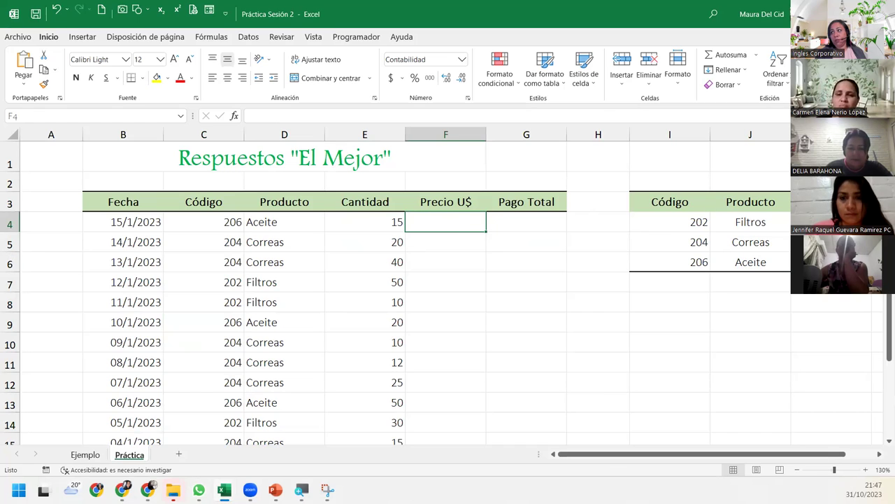
click(831, 242)
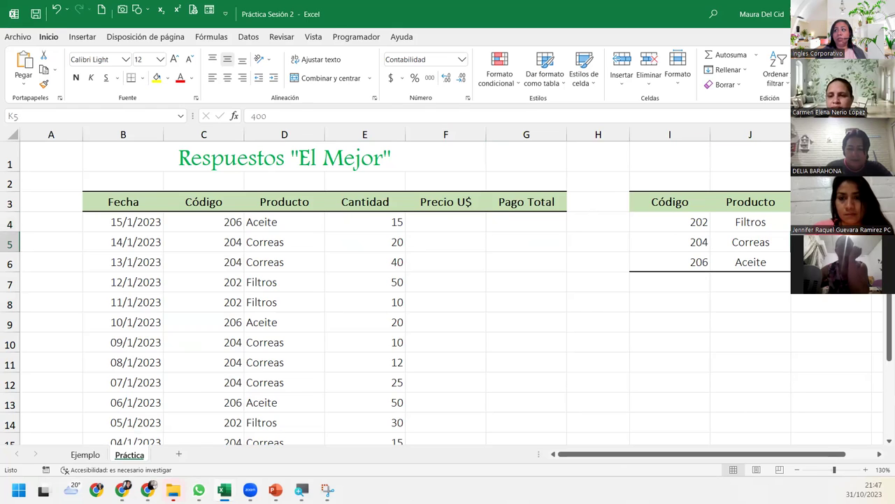
click(831, 222)
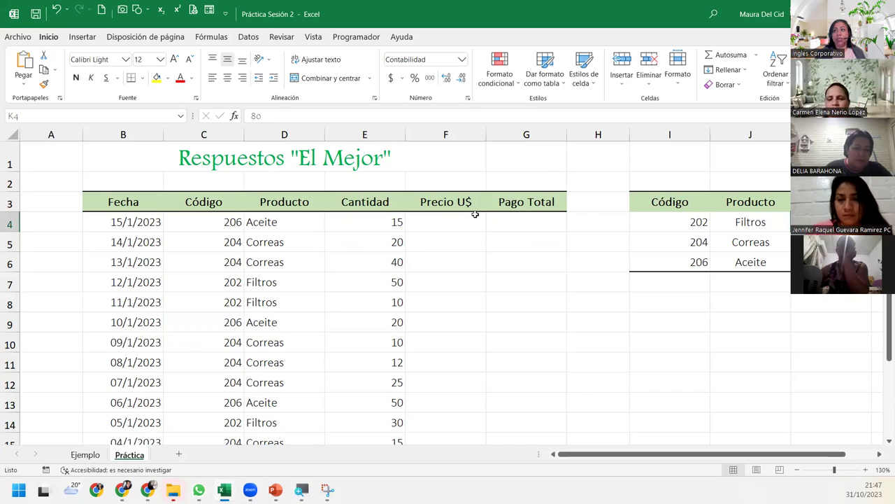
click(440, 231)
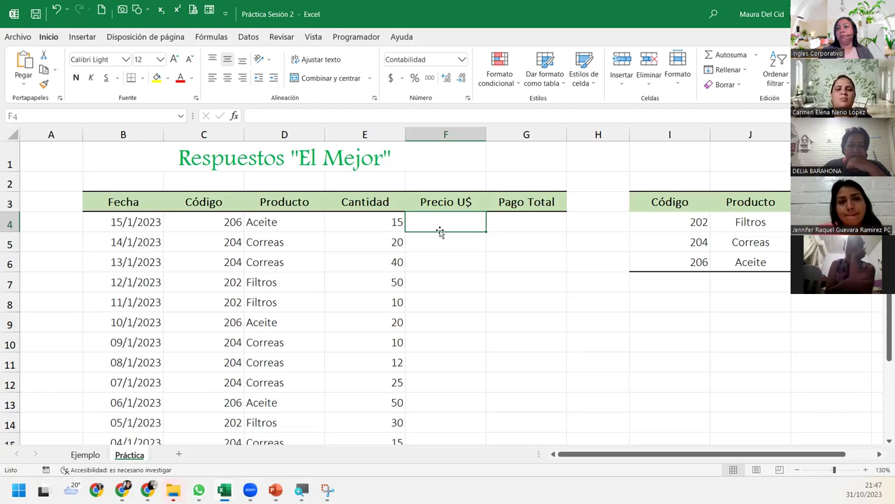
click(211, 225)
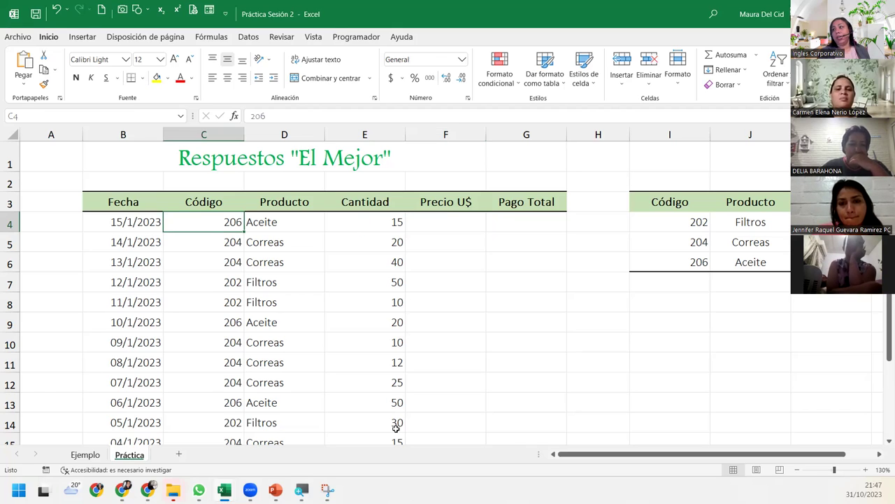
key(Down)
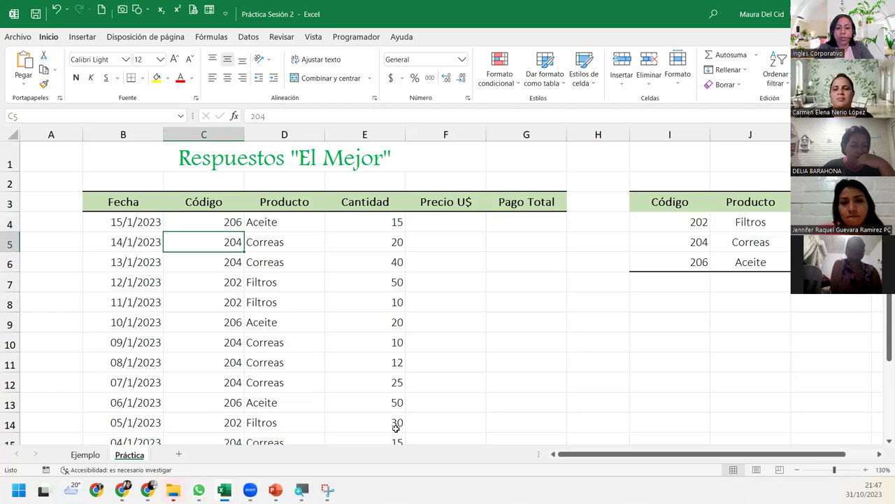
text(205)
key(Return)
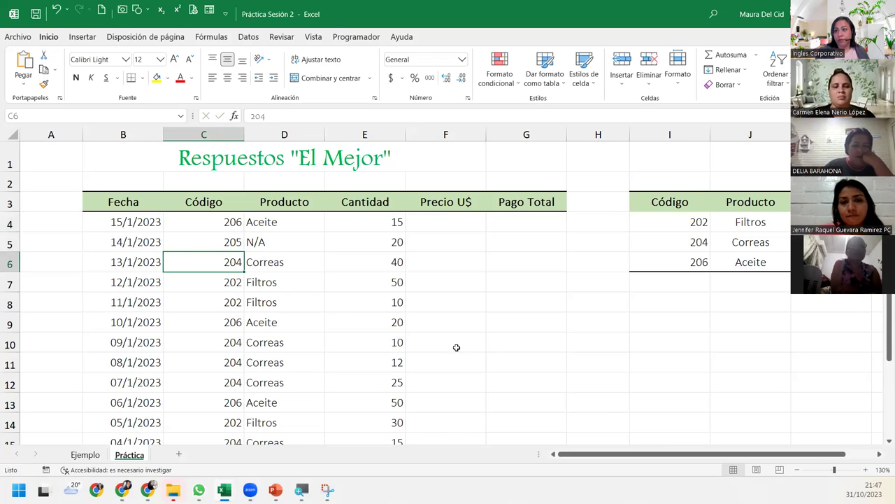
click(216, 238)
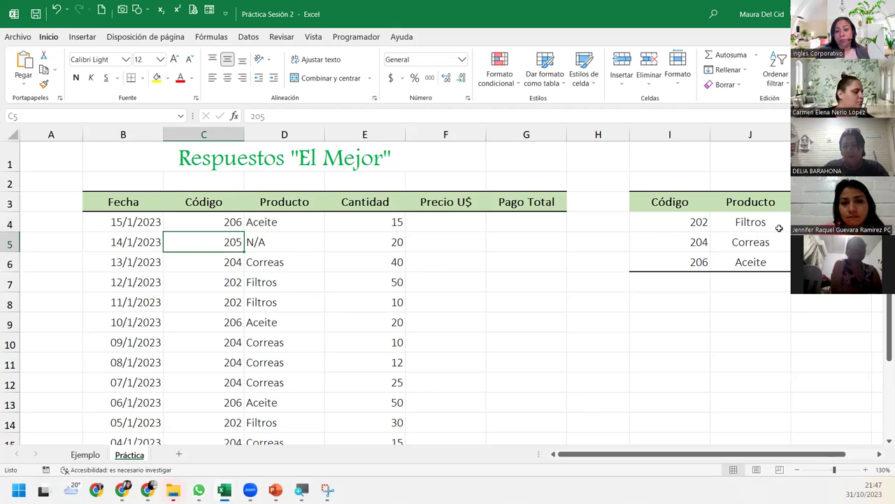
click(458, 245)
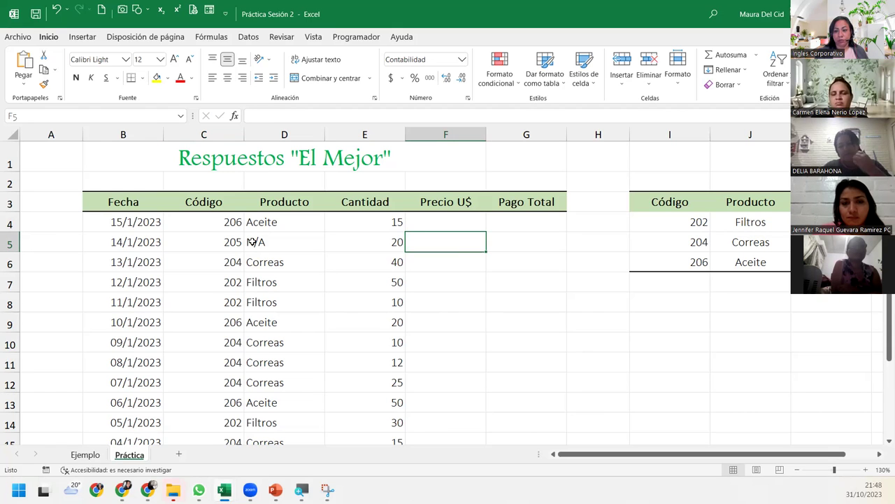
key(ctrl+z)
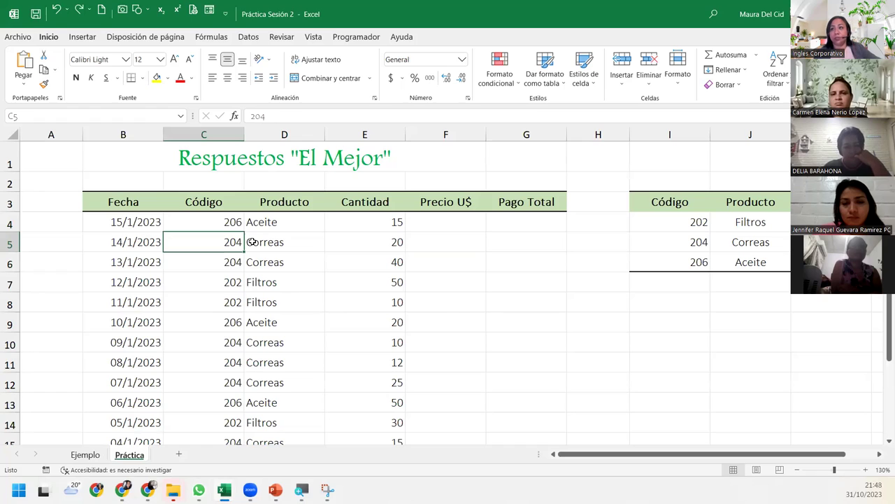
click(466, 220)
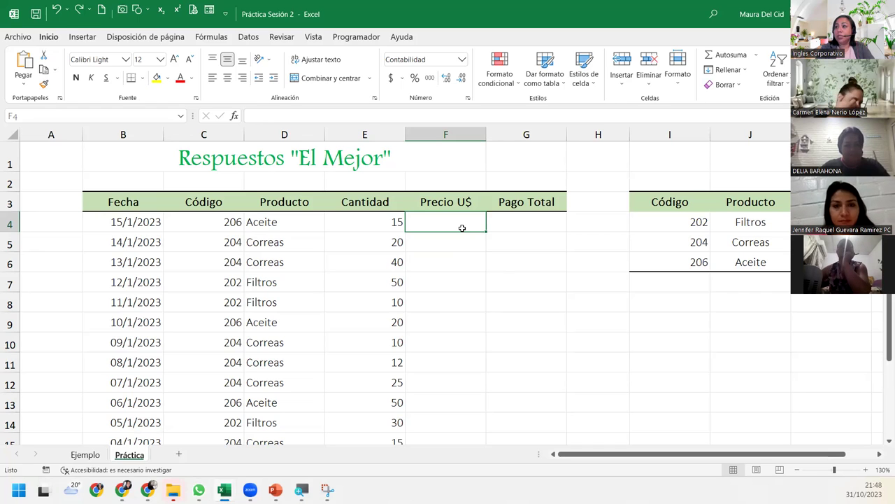
Start F4's formula as =SI(C4=$I$4;$K$4; and open a nested SI for the false case.
text(=SI()
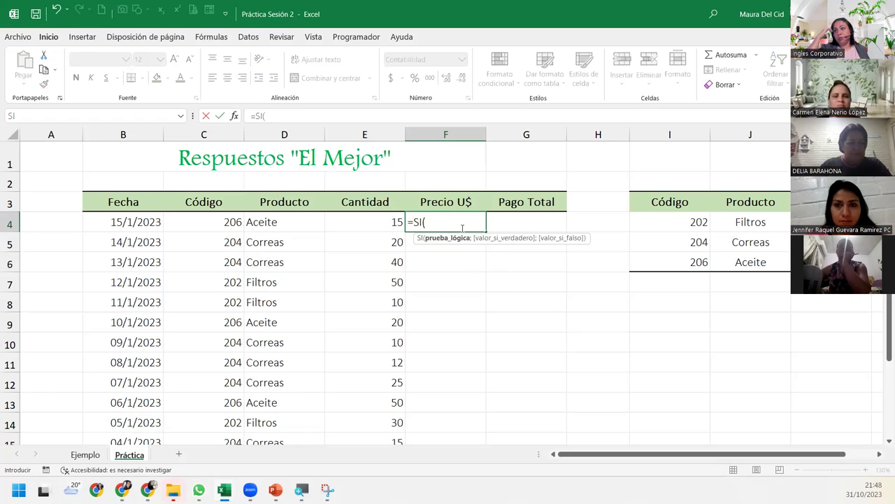
click(217, 220)
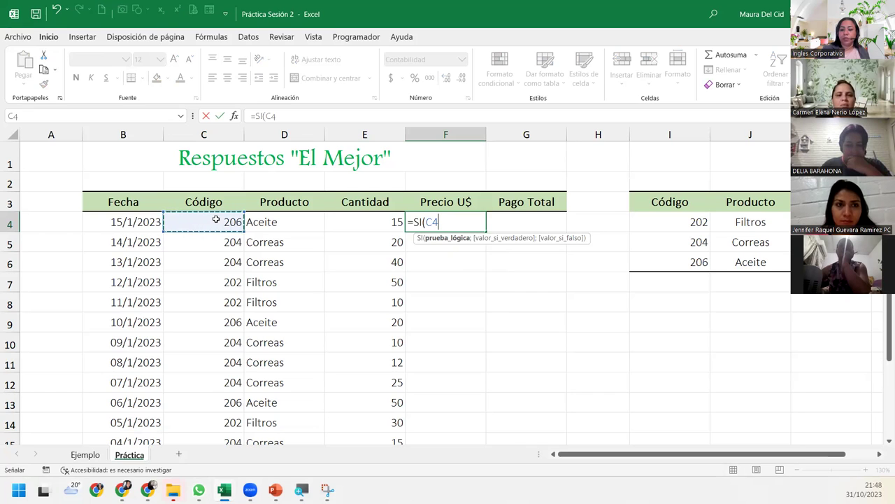
text(=)
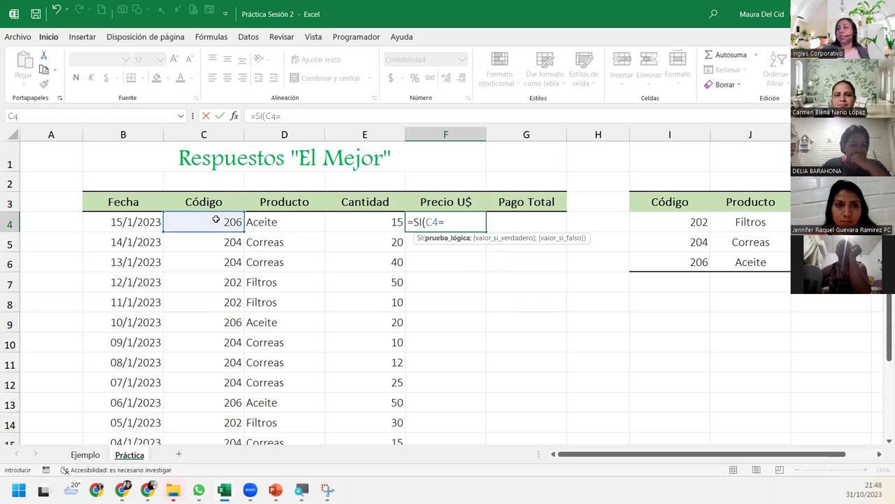
click(673, 221)
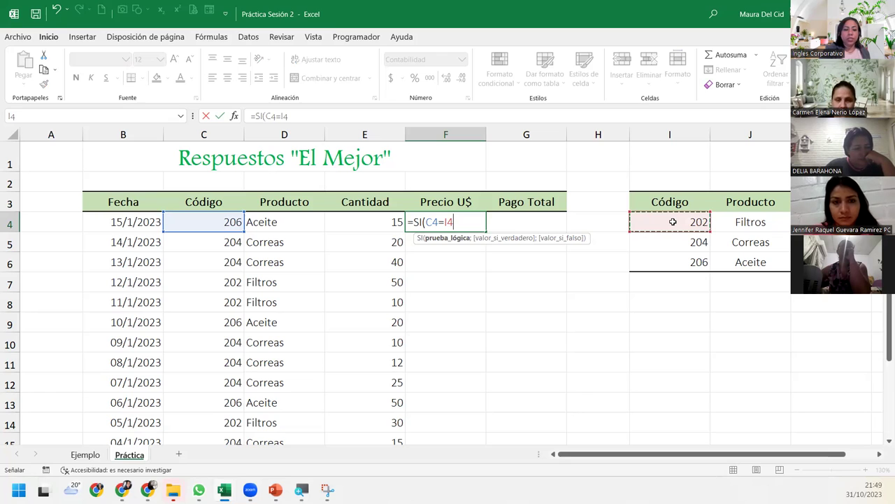
key(F4)
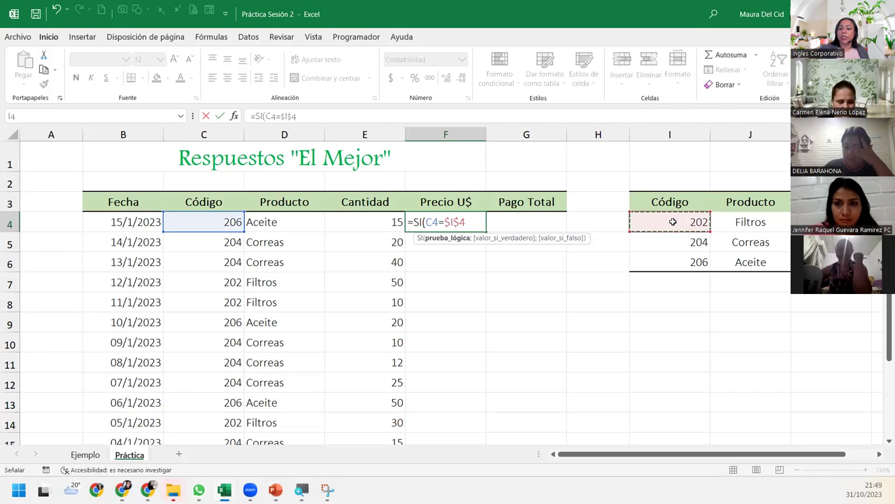
text(;)
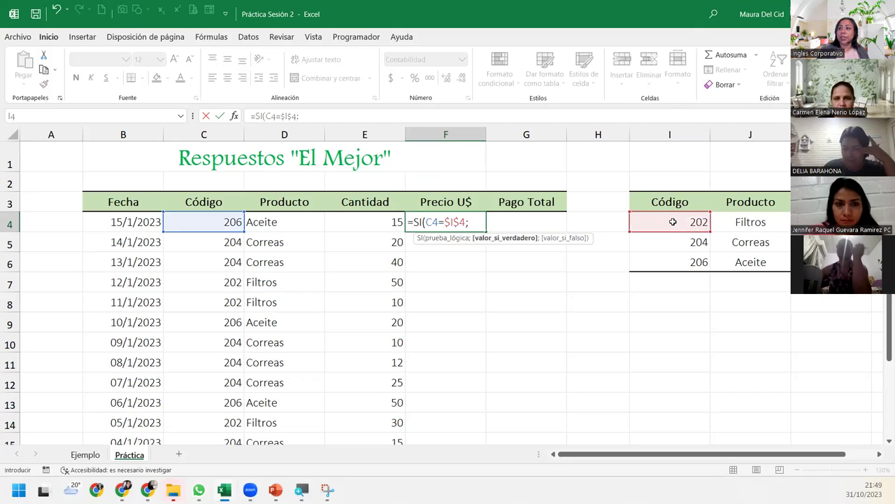
click(831, 222)
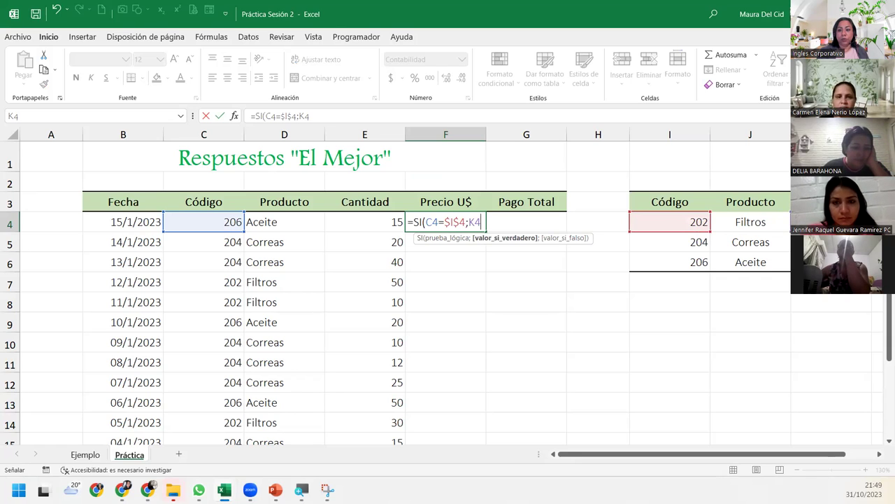
key(F4)
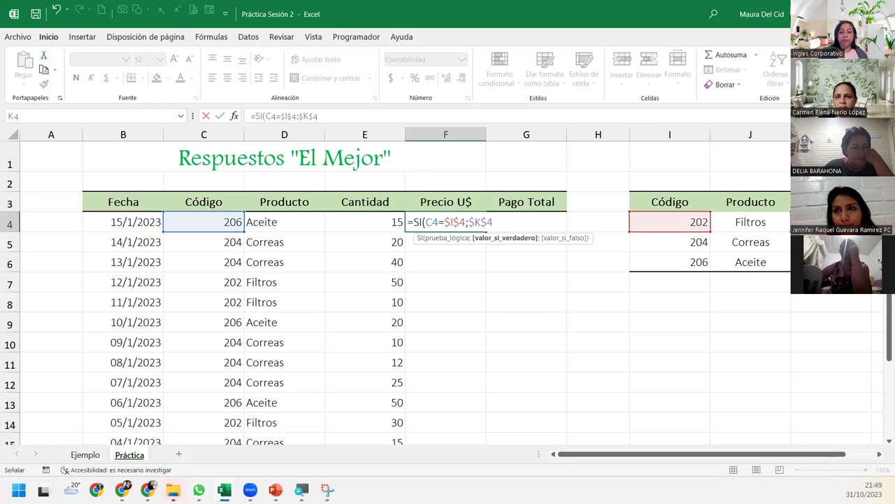
text(;)
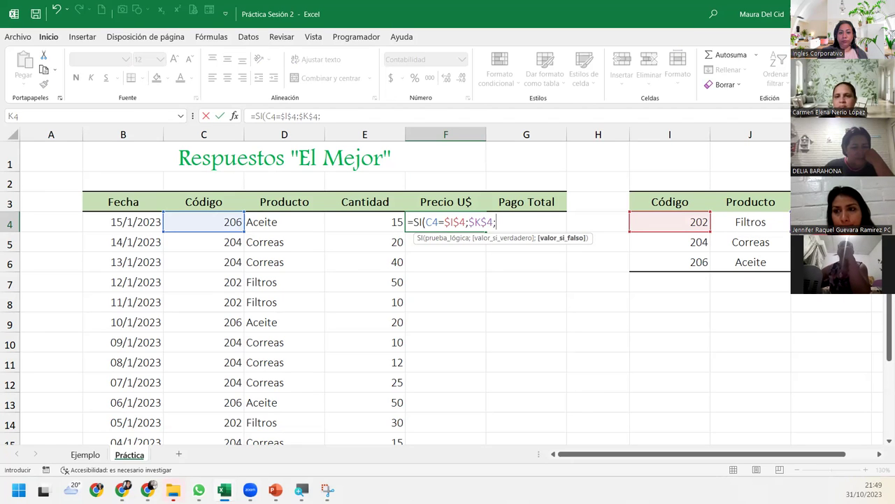
text(SI()
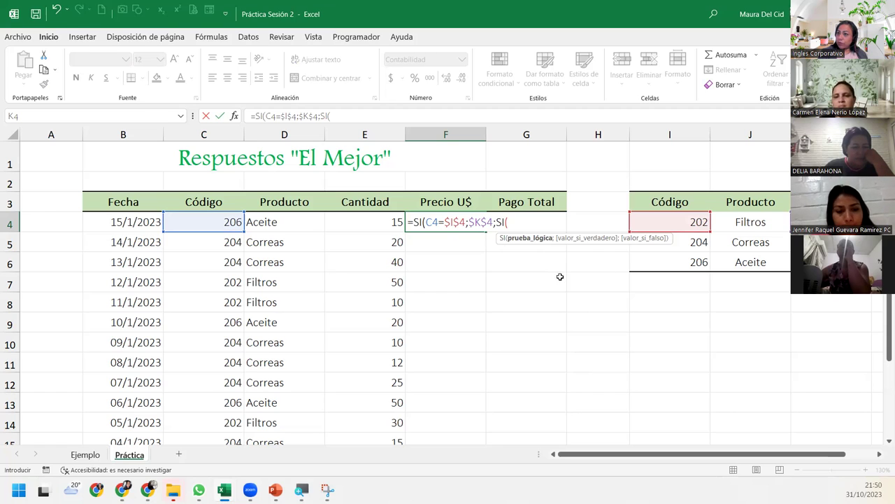
Add the second test SI(C4=$I$5;$K$5; to F4's formula, ready for a third SI.
click(219, 222)
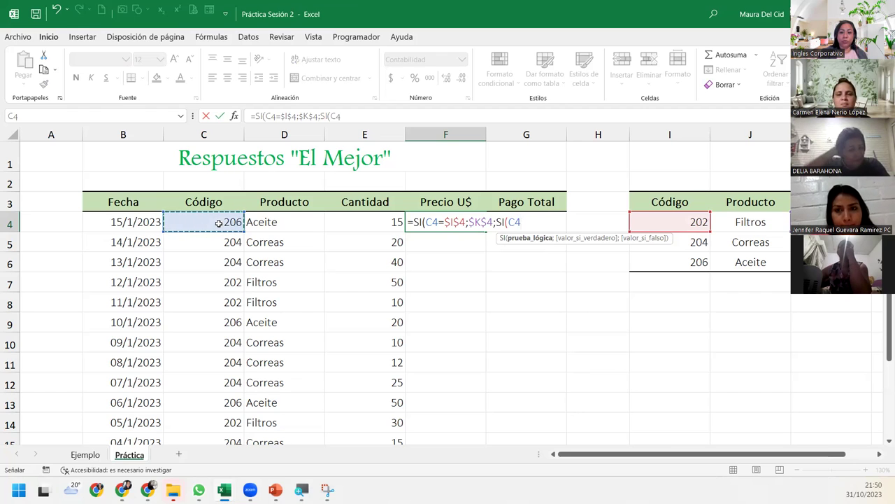
text(=)
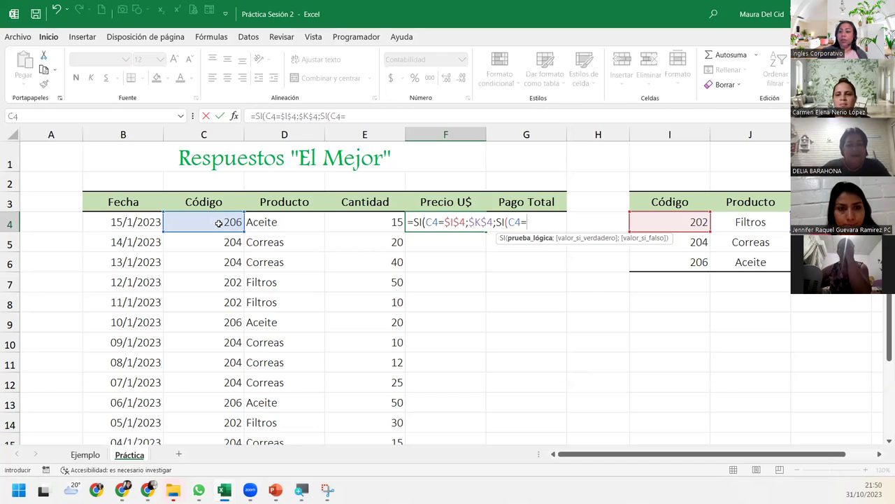
click(700, 241)
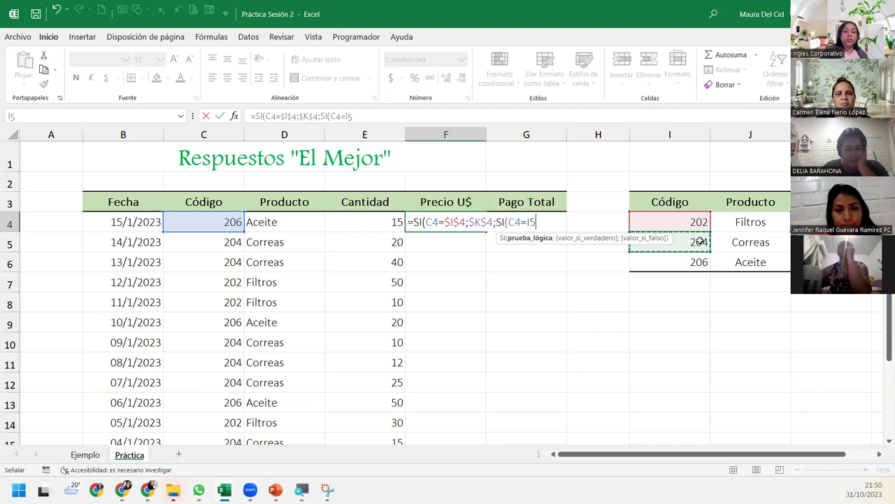
key(F4)
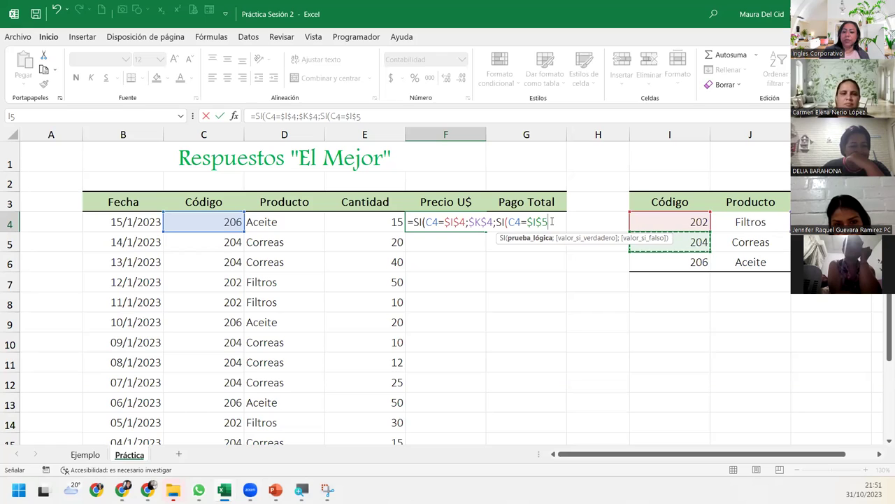
text(;)
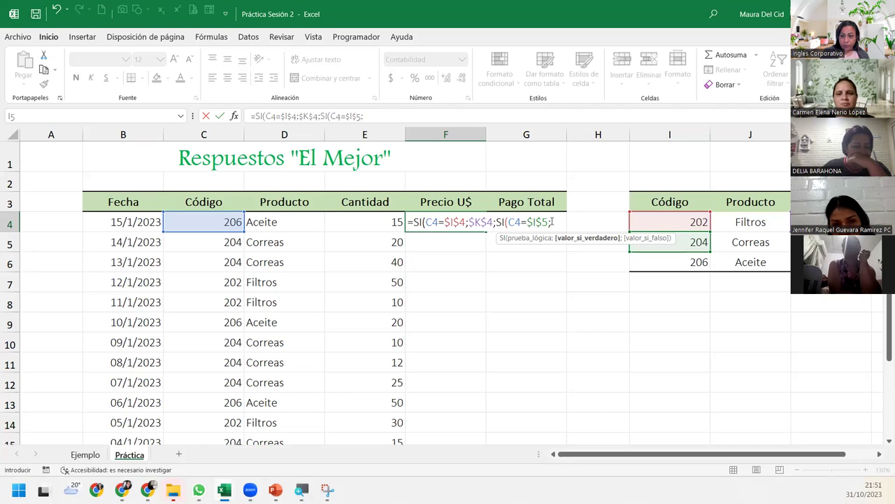
click(831, 242)
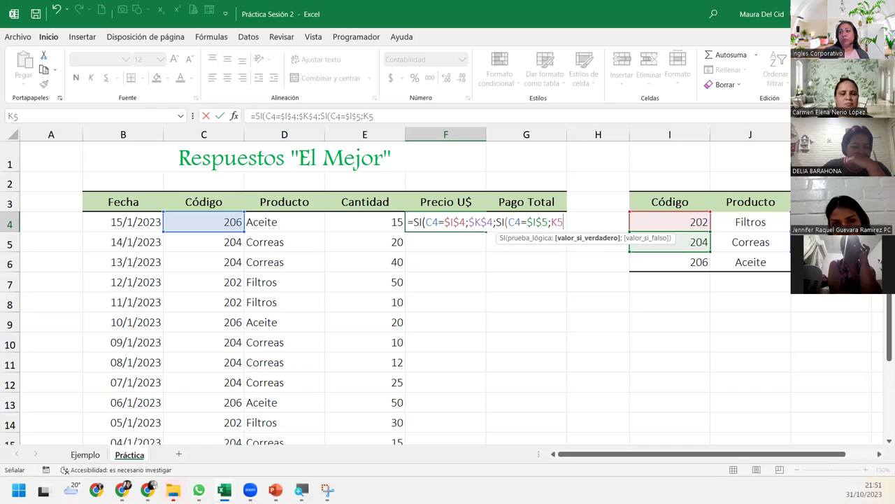
key(F4)
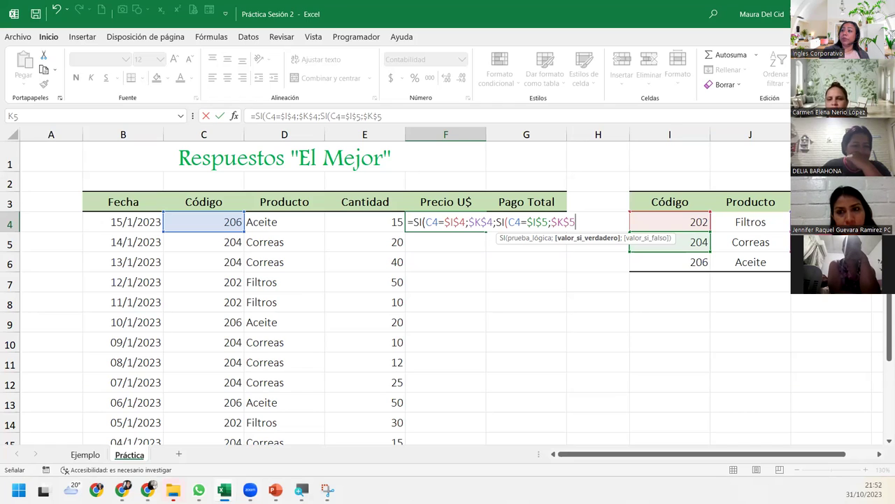
text(;)
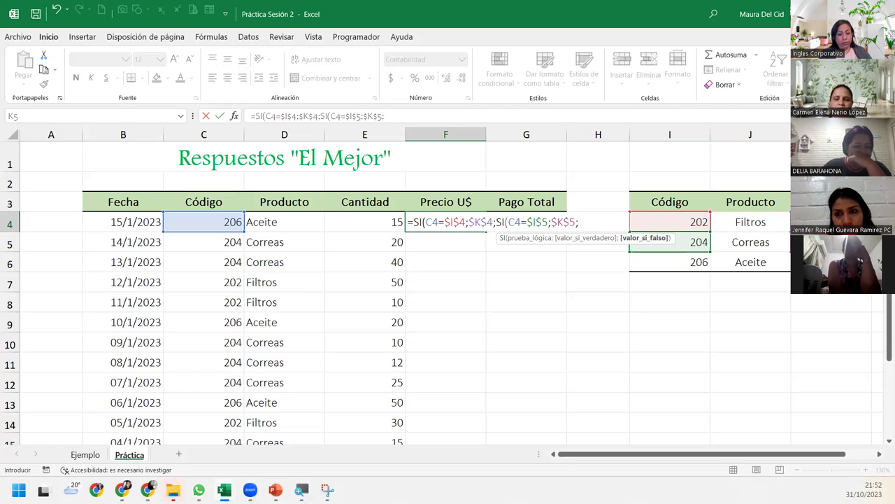
text(sx)
key(BackSpace)
key(BackSpace)
Add the innermost test SI(C4=$I$6;$K$6;0) so unmatched codes return 0.
text(si)
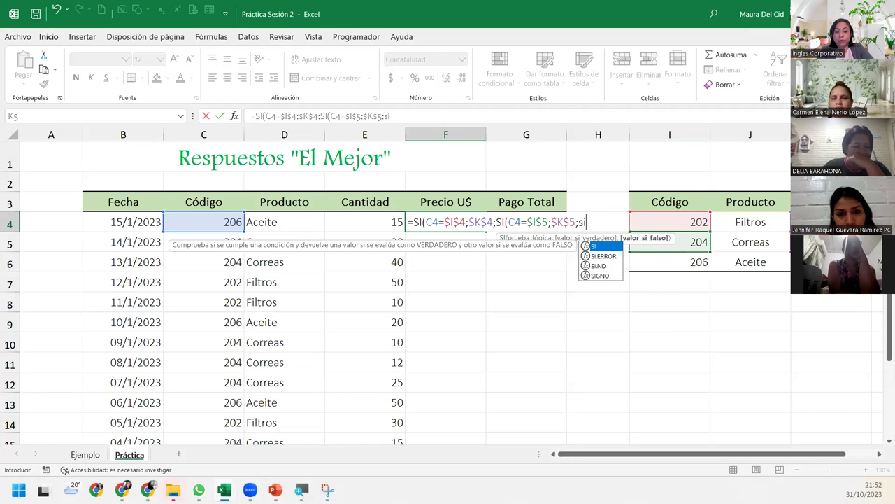
key(Tab)
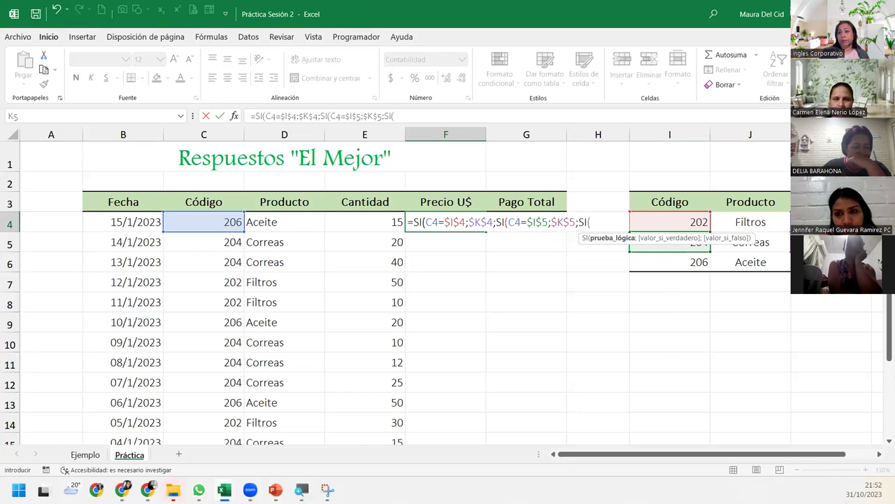
click(212, 218)
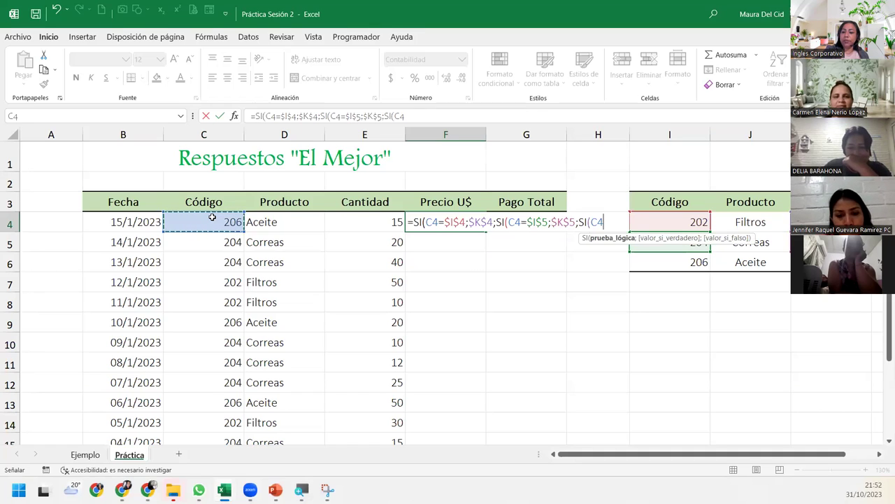
text(=)
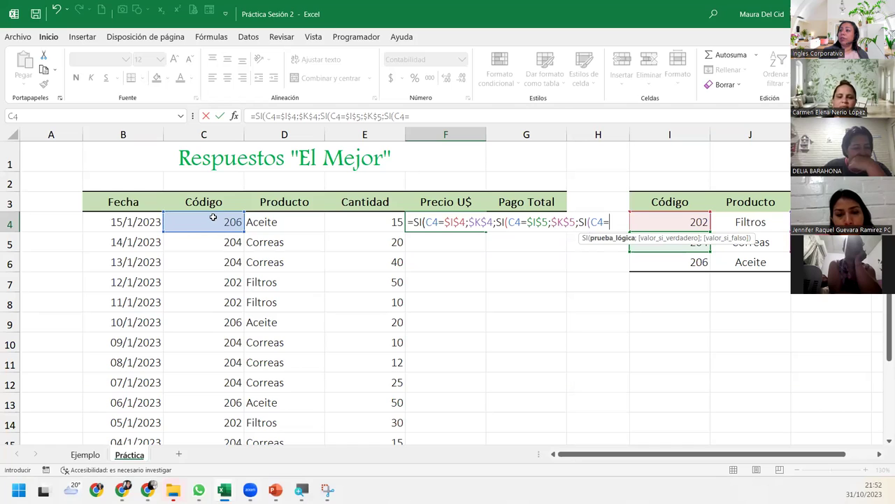
click(680, 263)
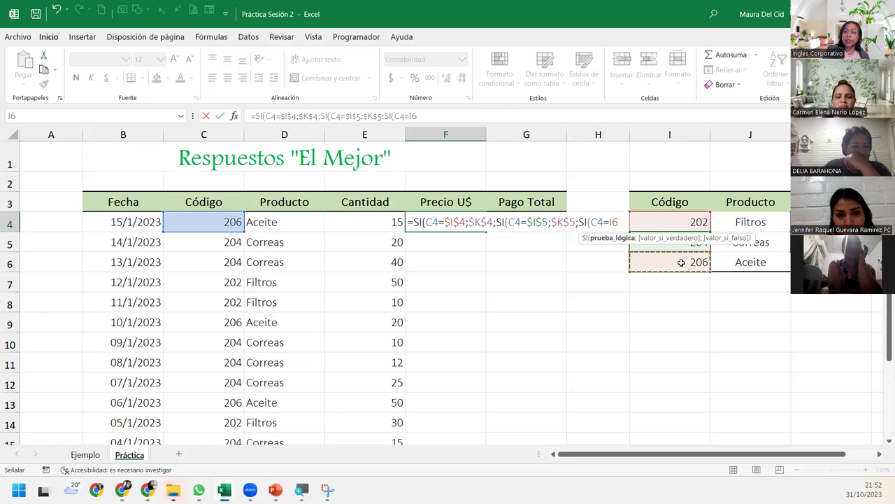
key(F4)
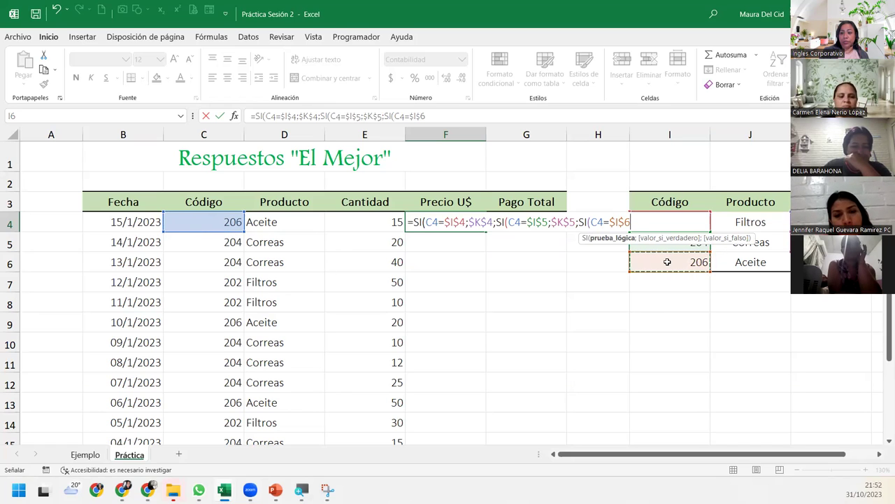
text(;)
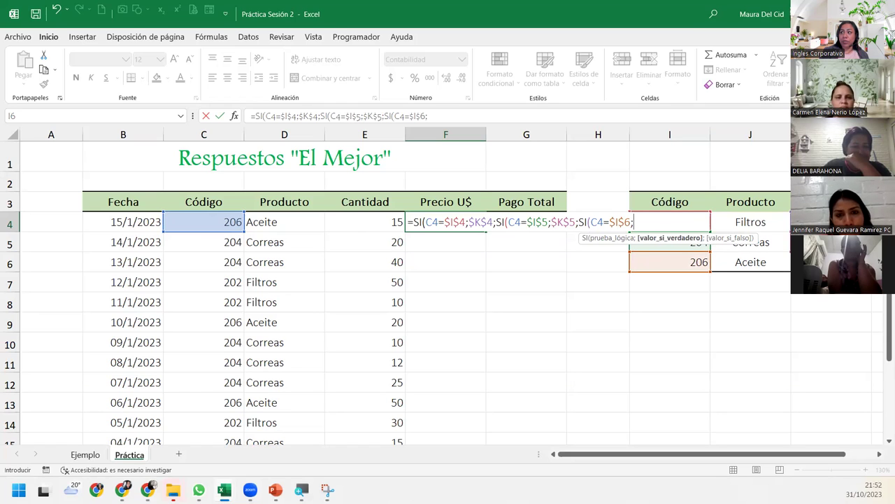
click(831, 262)
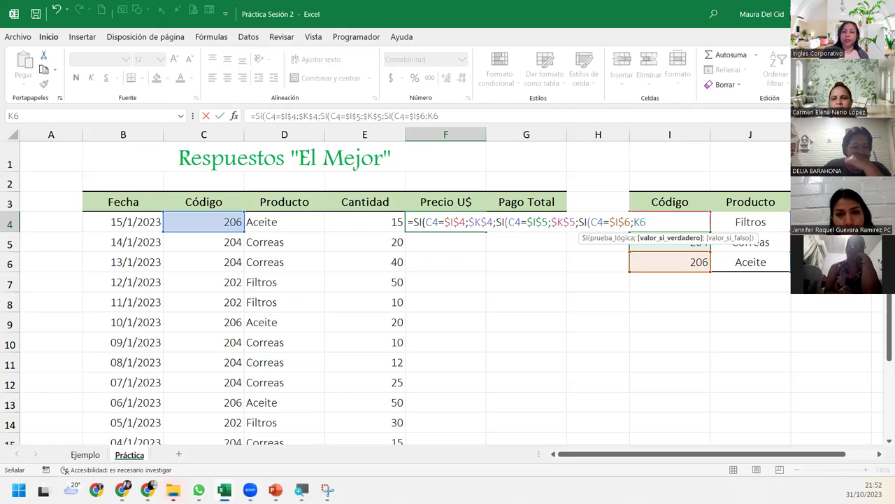
key(F4)
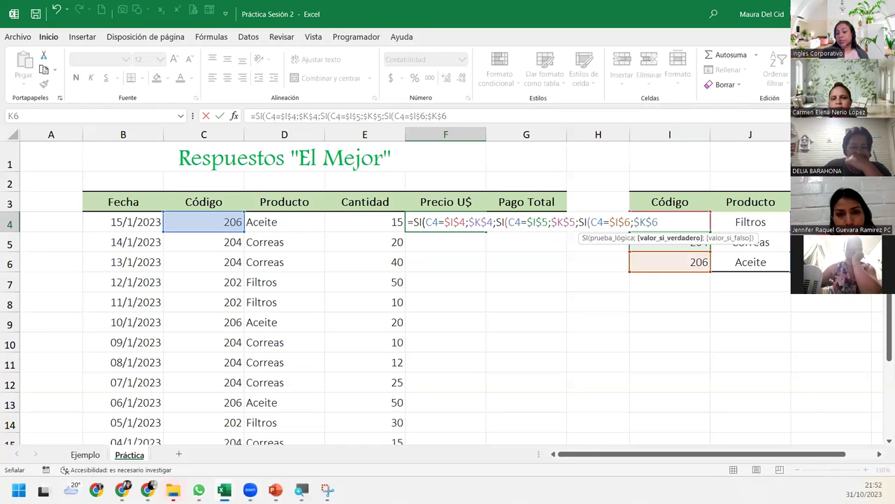
text(;0)
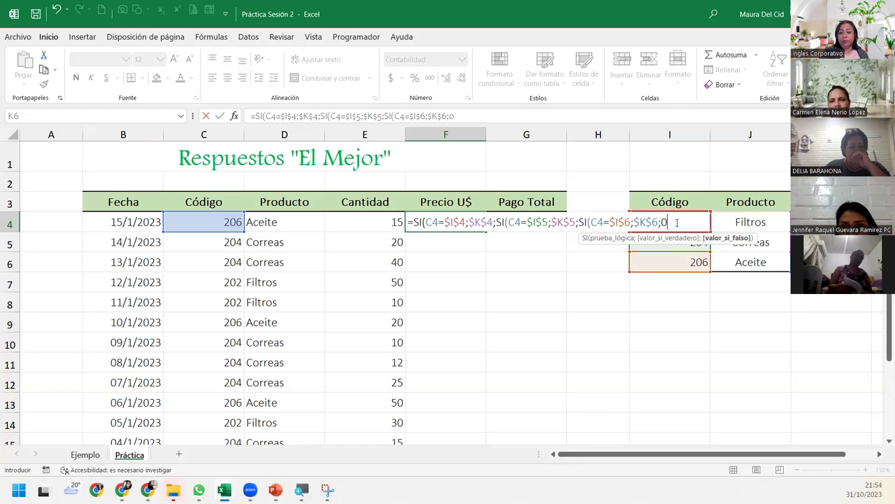
text())
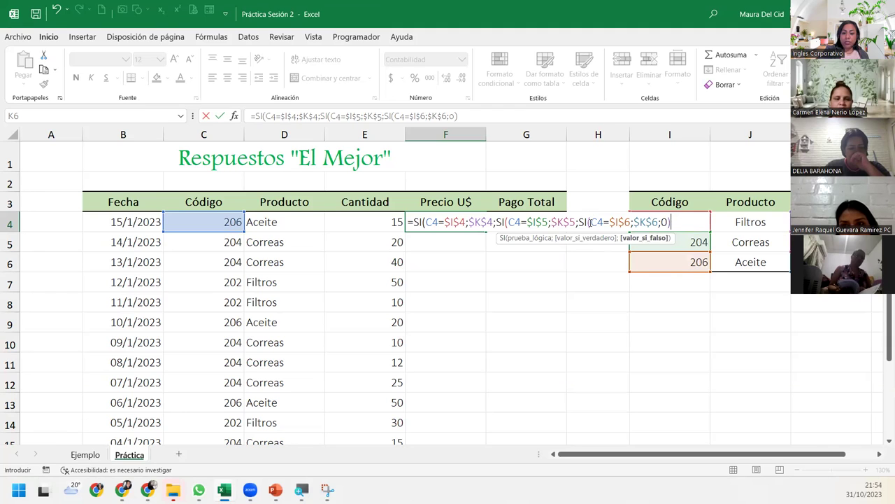
text())
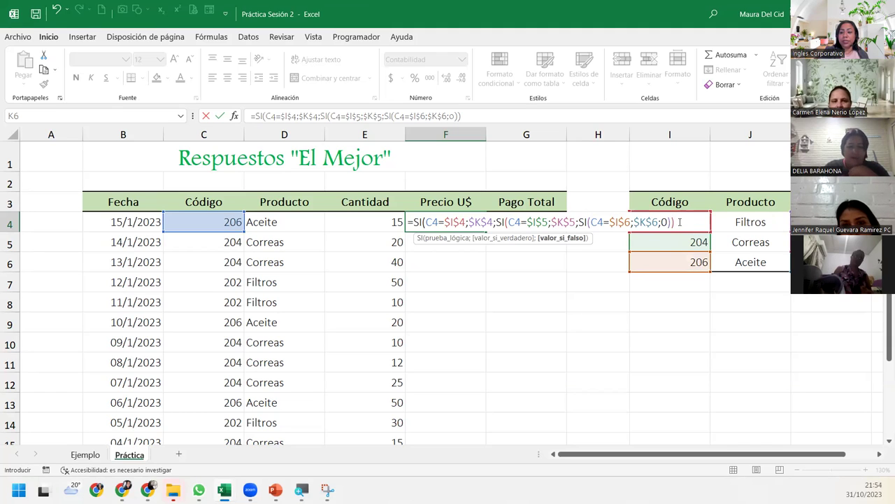
Close the last parenthesis and commit F4's formula, showing $ 50.00 for code 206.
text())
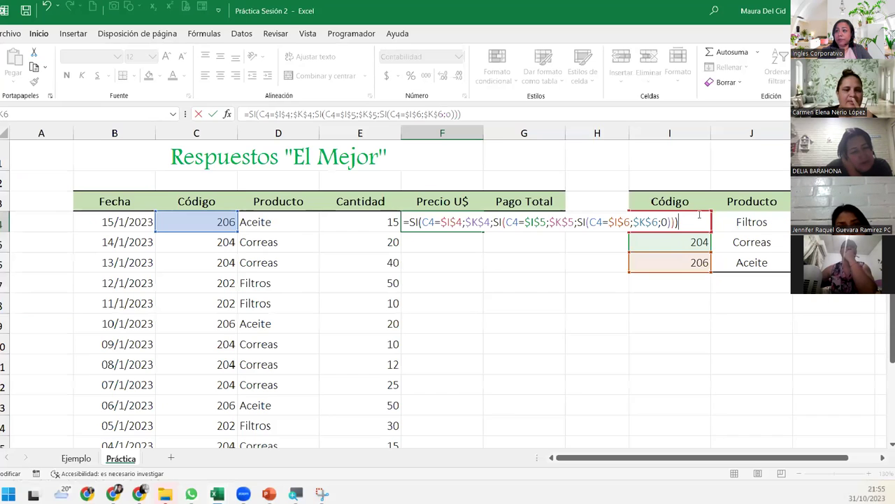
key(Return)
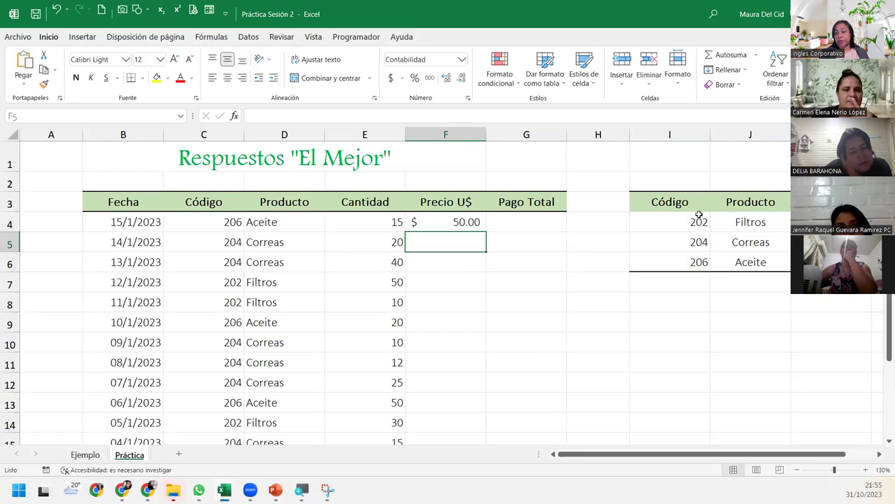
Change C4's code from 206 to 205 and check that F4's price returns zero.
click(175, 222)
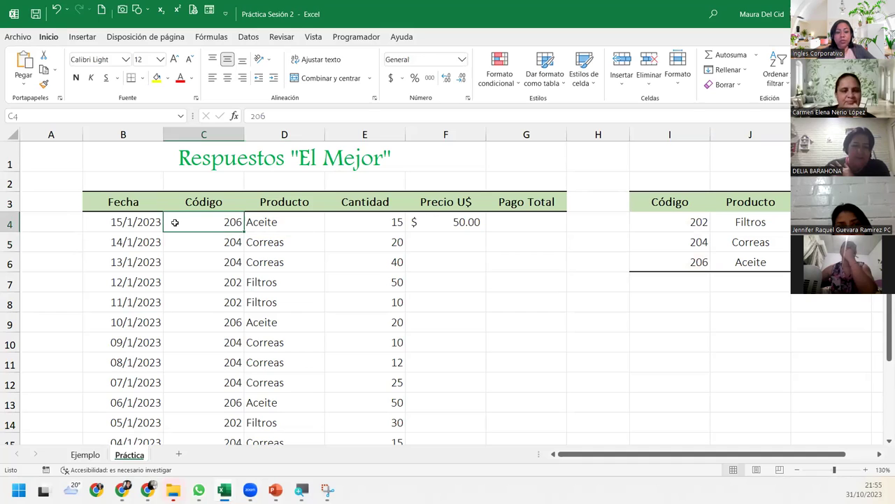
double_click(175, 222)
key(BackSpace)
text(5)
key(Return)
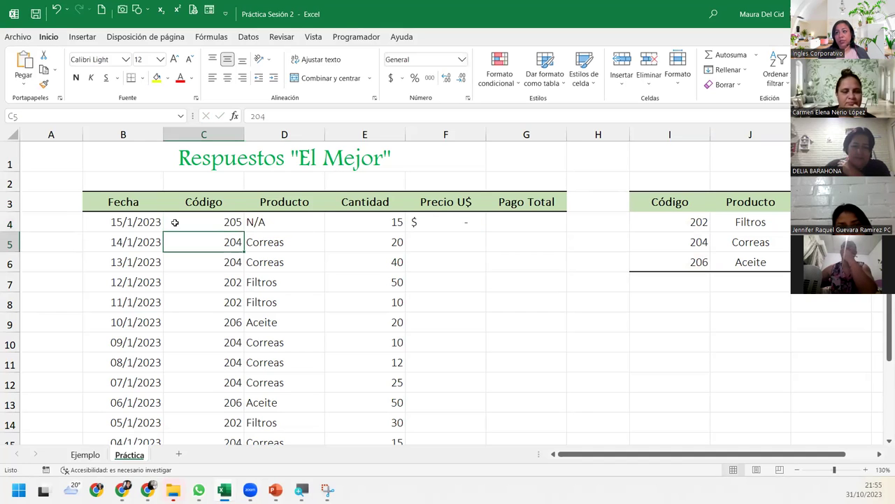
click(430, 222)
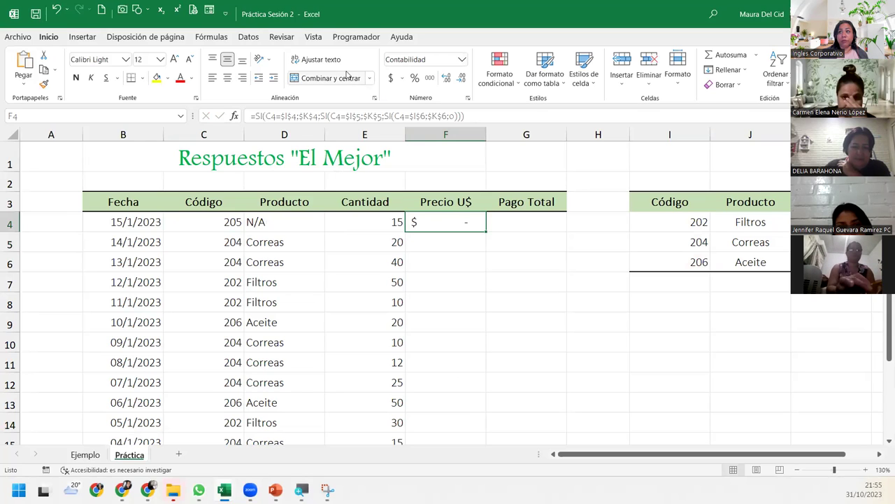
click(462, 60)
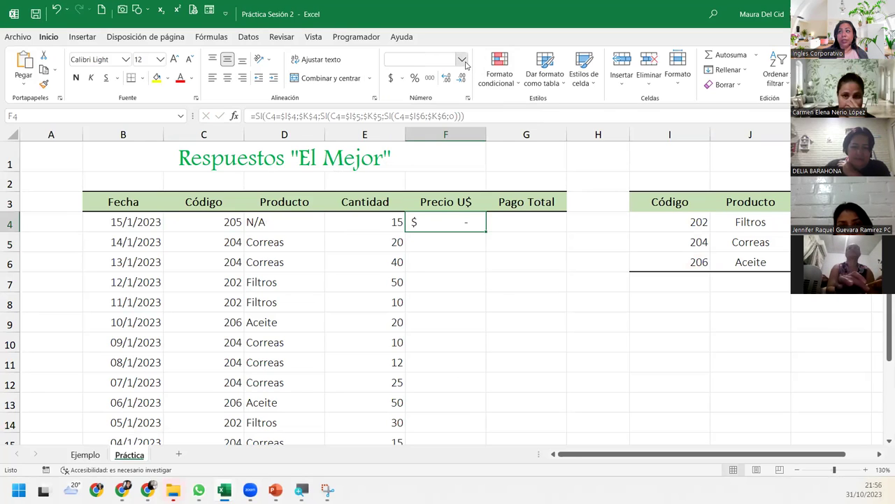
click(446, 129)
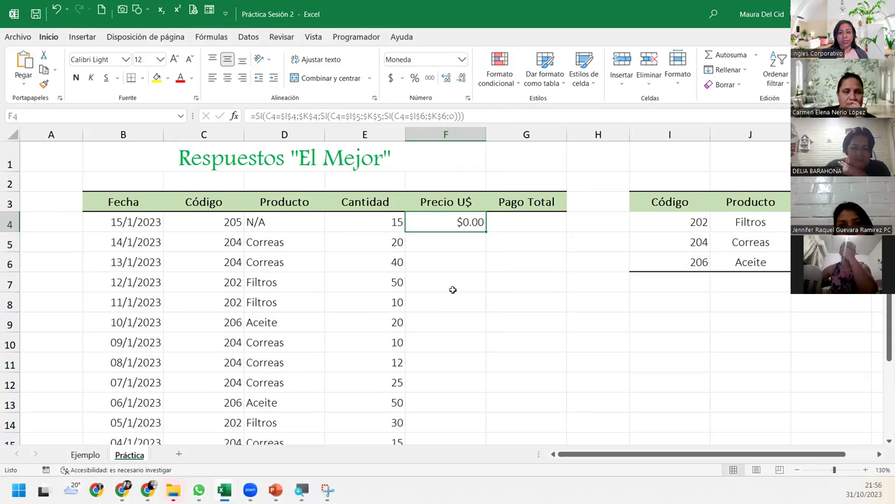
click(462, 60)
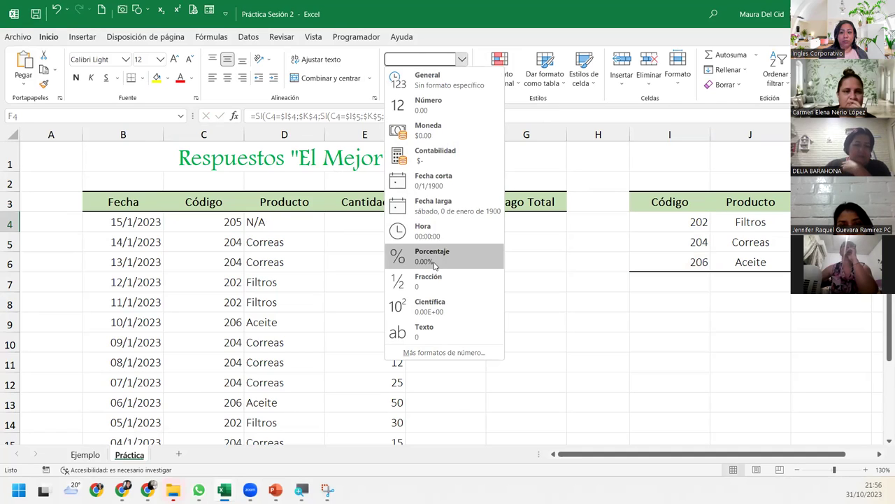
click(458, 105)
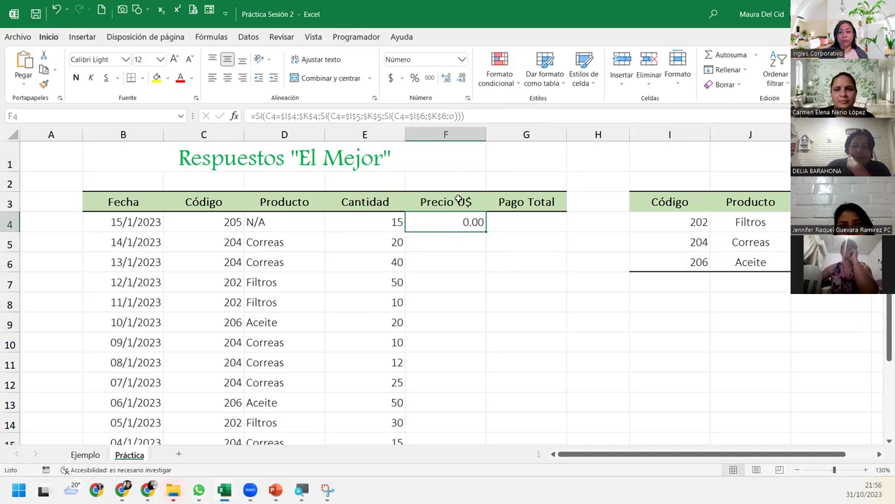
click(462, 60)
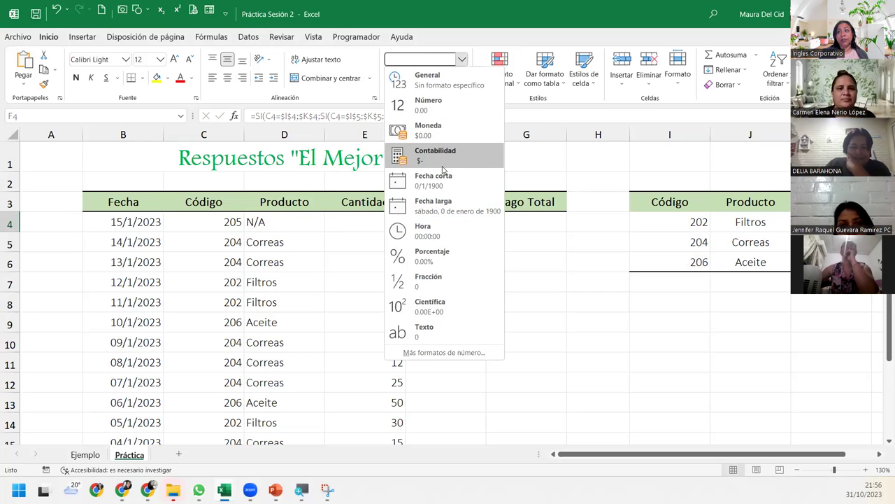
click(441, 155)
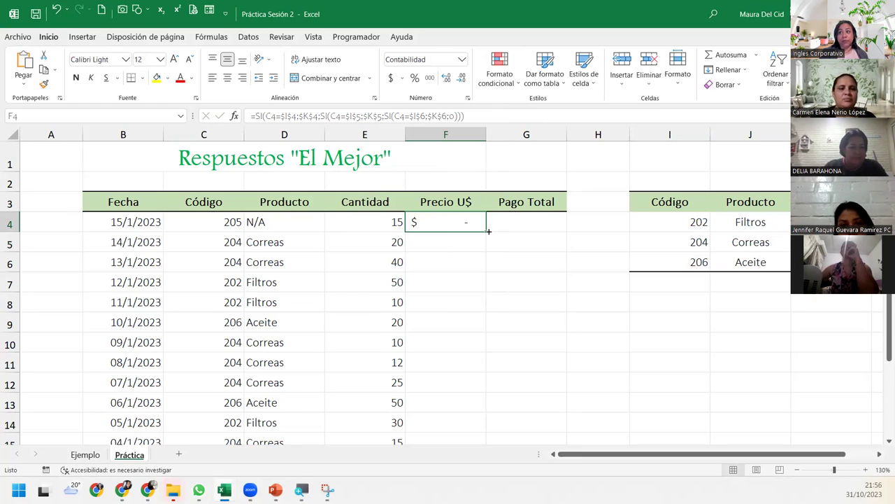
Fill F4's price formula down column F using Rellenar sin formato.
double_click(486, 232)
click(493, 438)
click(522, 410)
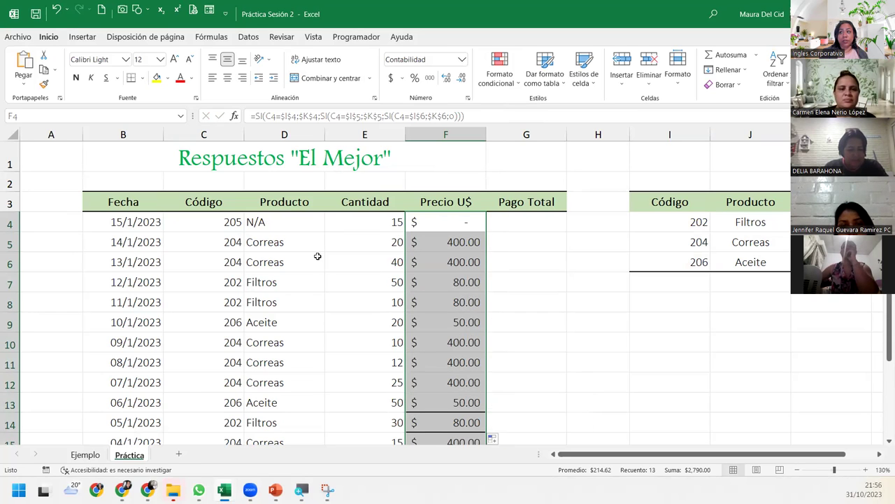
Set the code in C4 back to 206.
click(265, 221)
click(204, 217)
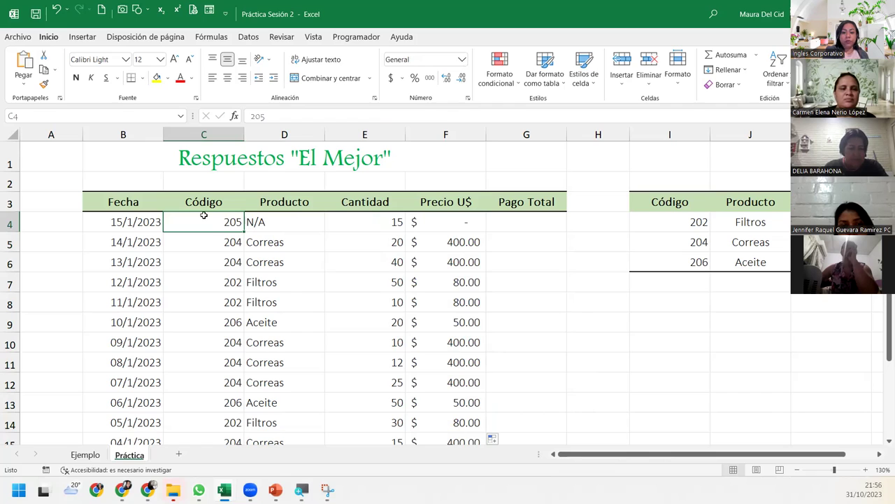
text(206)
key(Return)
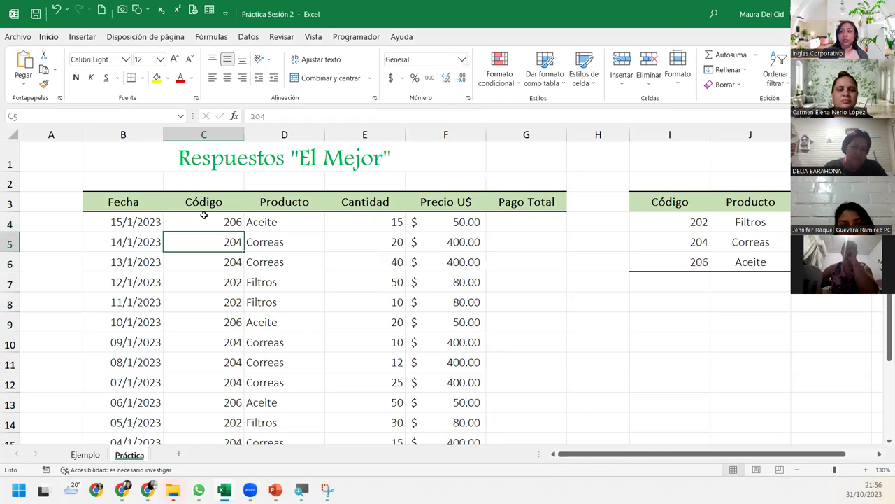
Check the codes and price formulas in rows 4, 5 and 7.
click(462, 245)
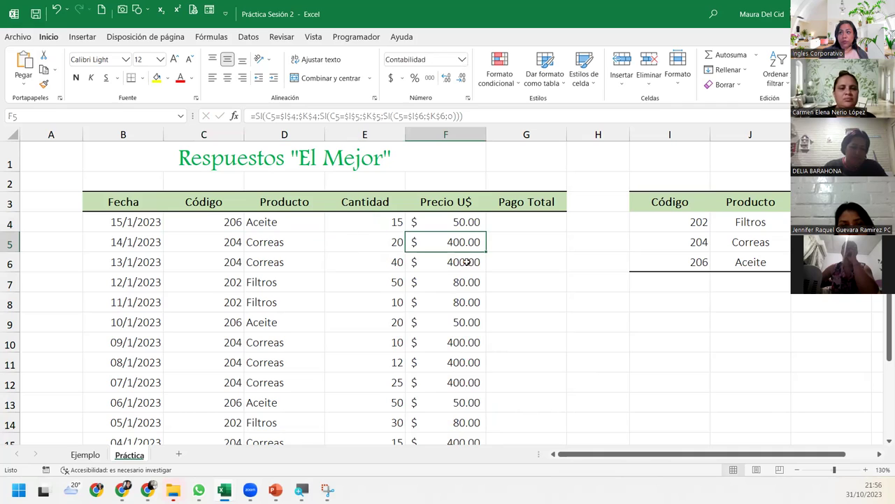
double_click(467, 222)
click(696, 224)
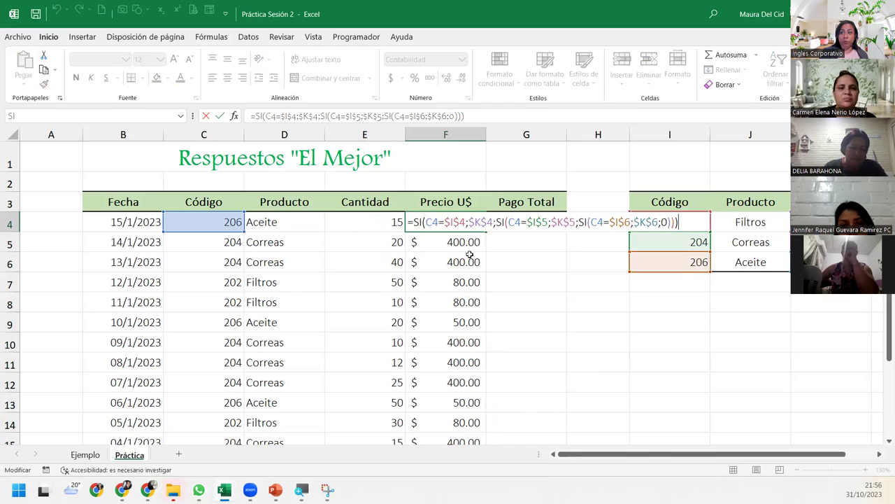
click(467, 283)
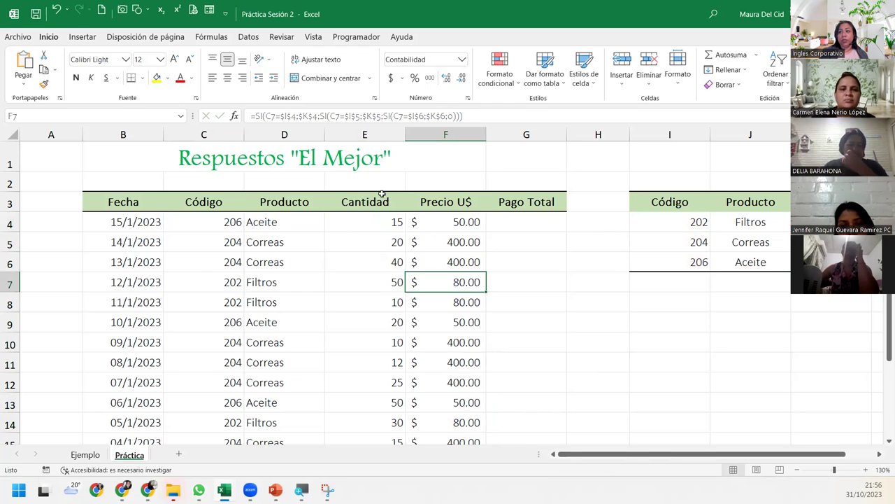
click(207, 238)
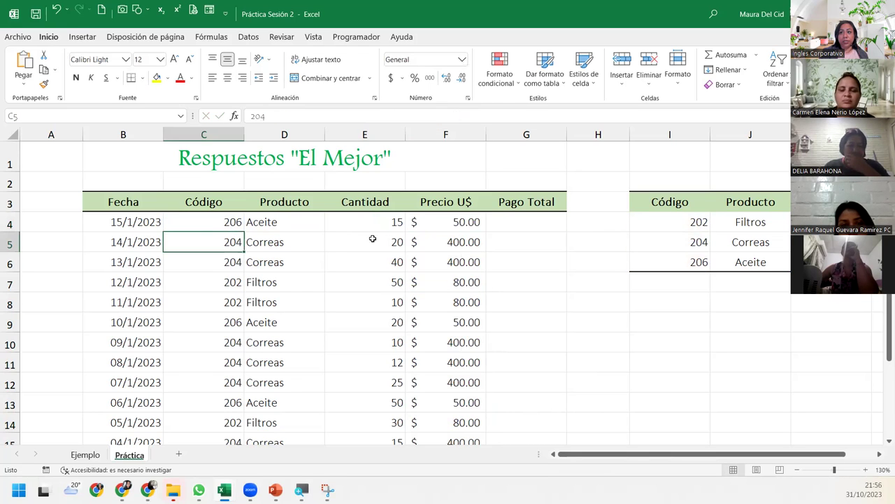
click(468, 243)
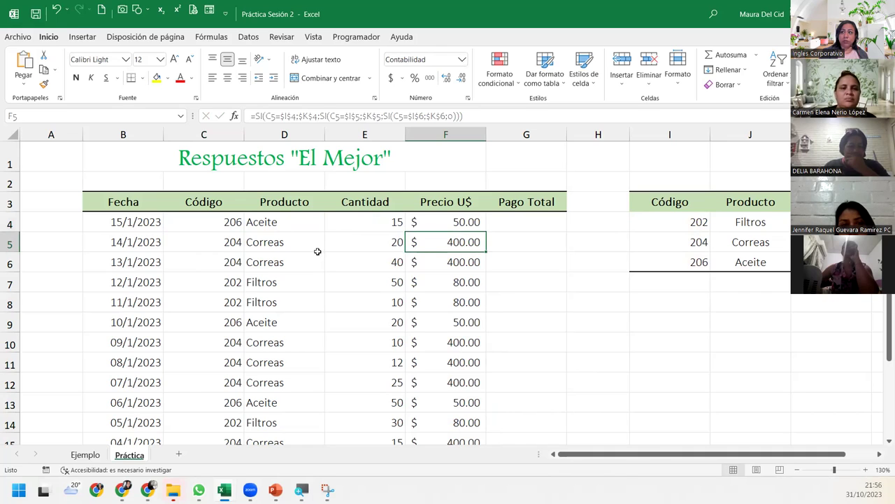
click(222, 277)
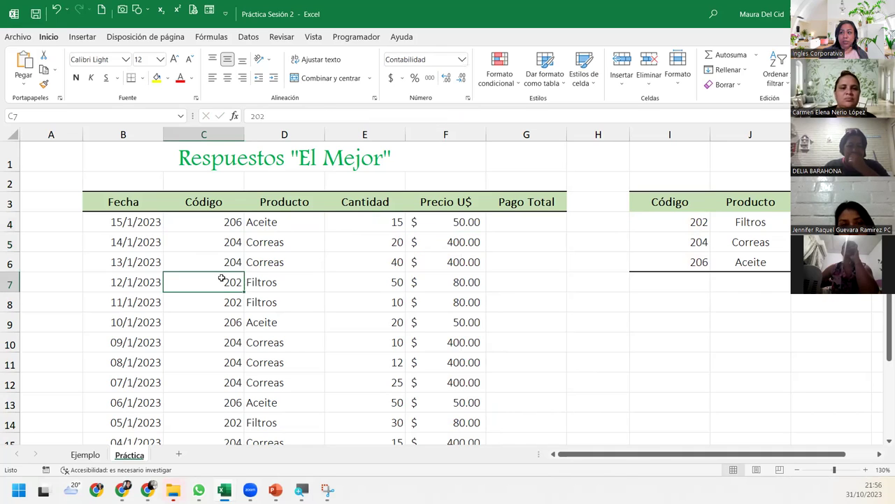
click(481, 281)
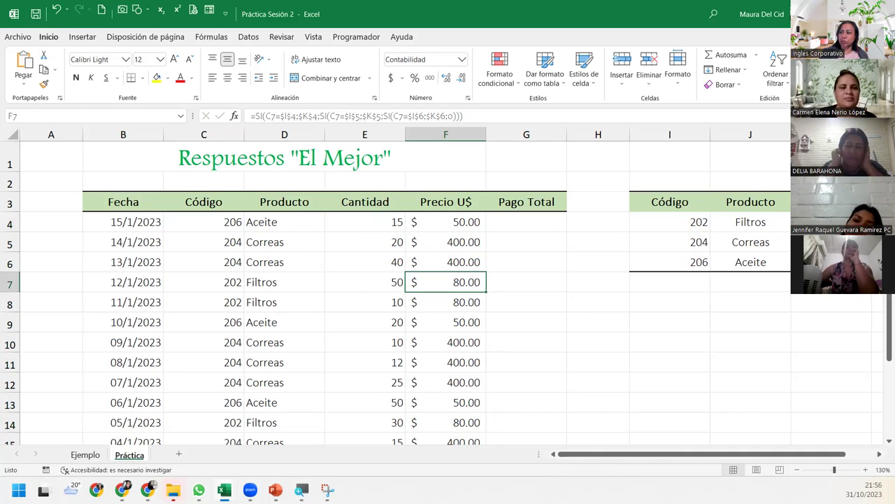
Change the Correas price in K5 from 400 to 40.
click(831, 242)
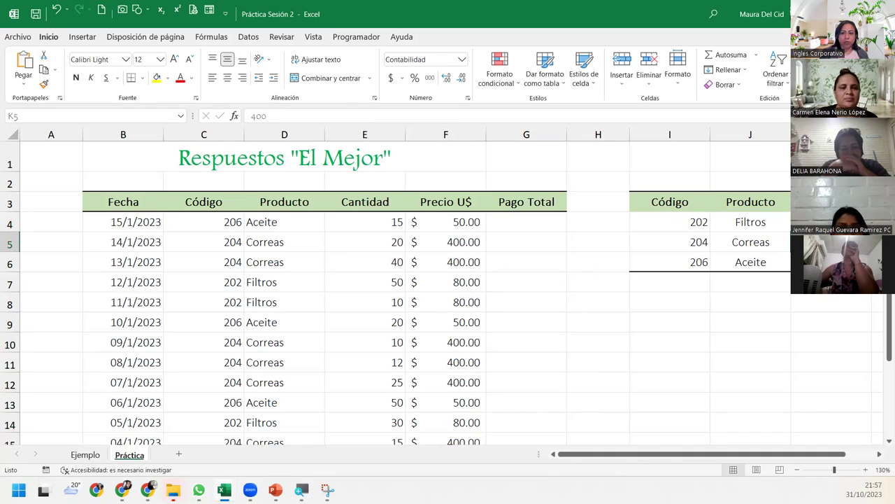
text(40)
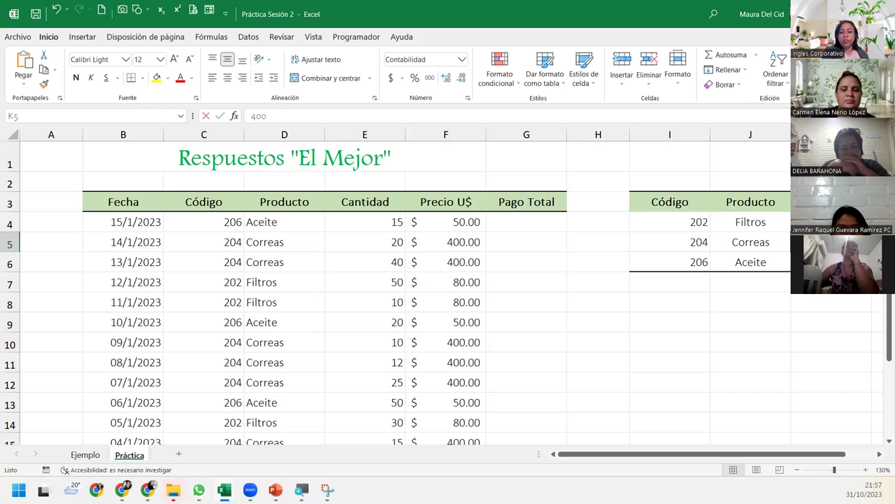
key(Return)
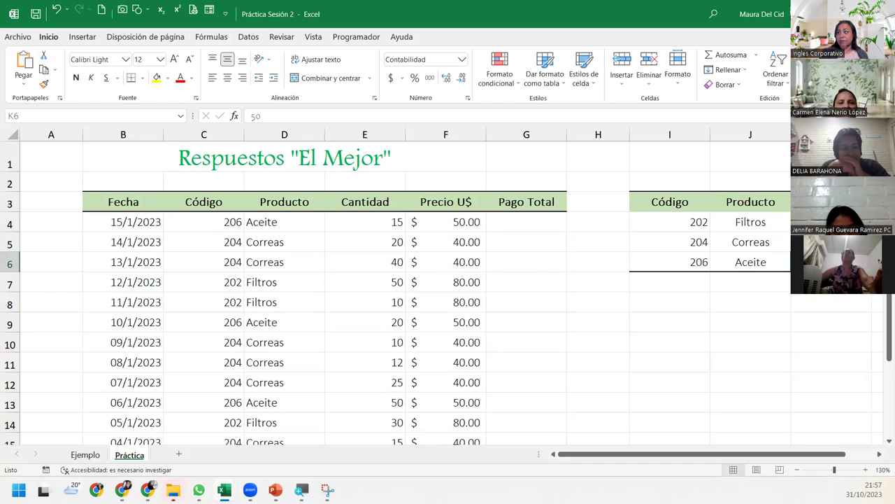
key(Up)
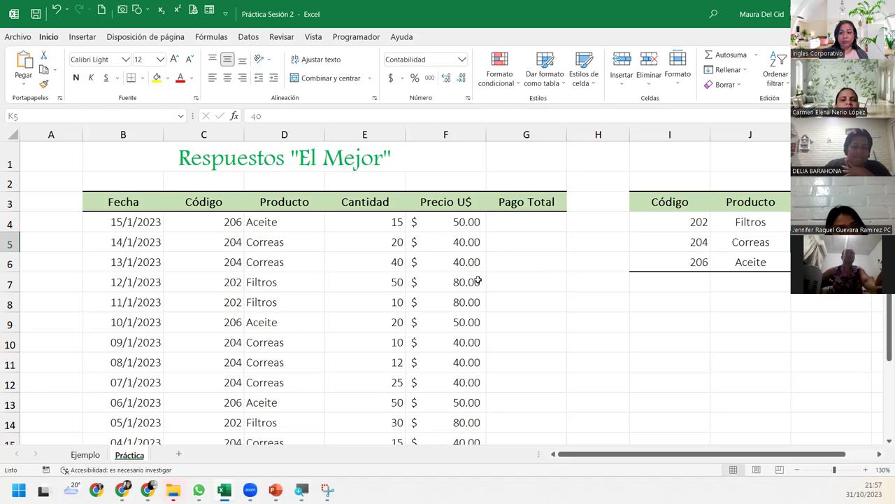
Enter =E4*F4 in G4 and copy it down through G16.
scroll(582, 308, down, 2)
scroll(582, 308, down, 1)
scroll(583, 308, up, 3)
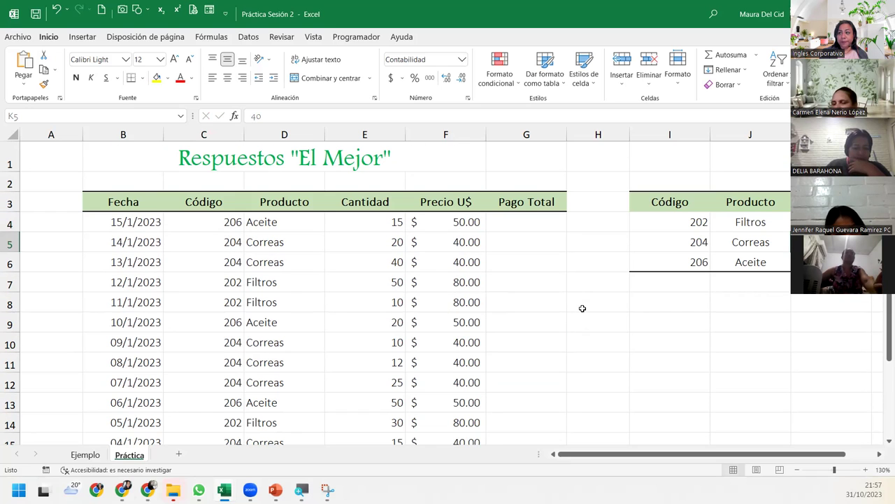
click(797, 470)
click(797, 471)
click(435, 204)
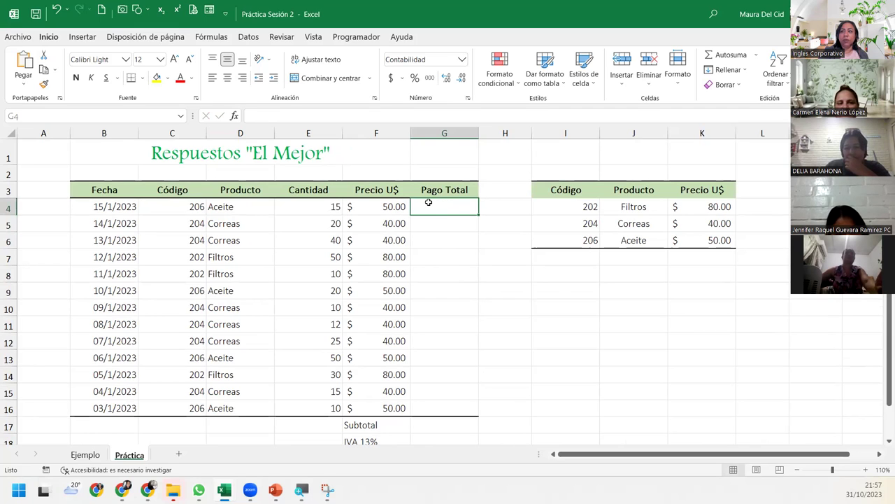
text(=)
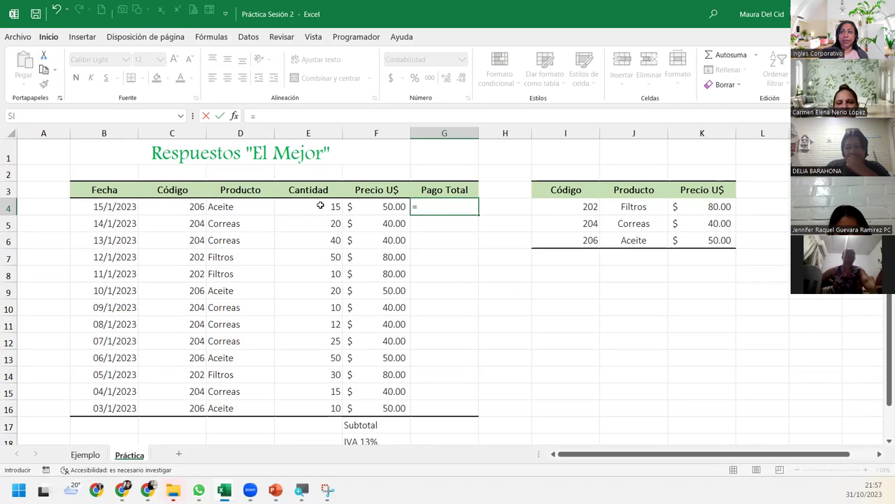
click(320, 205)
text(*)
click(373, 207)
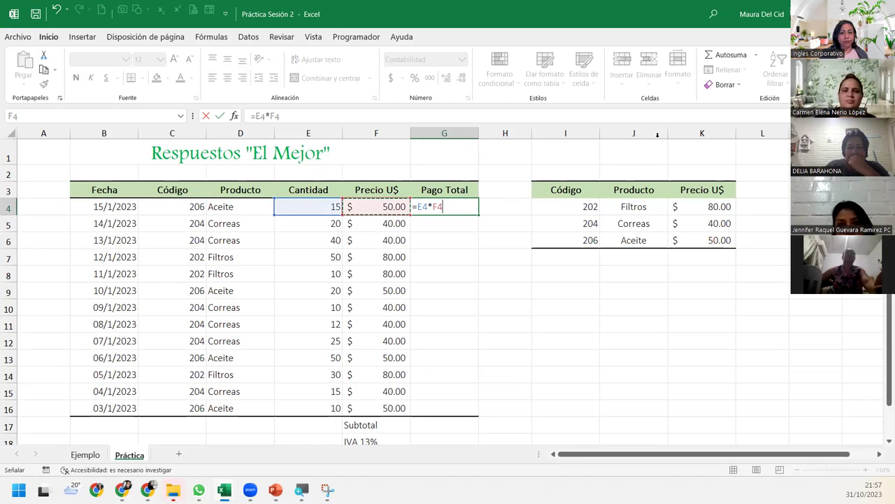
key(Return)
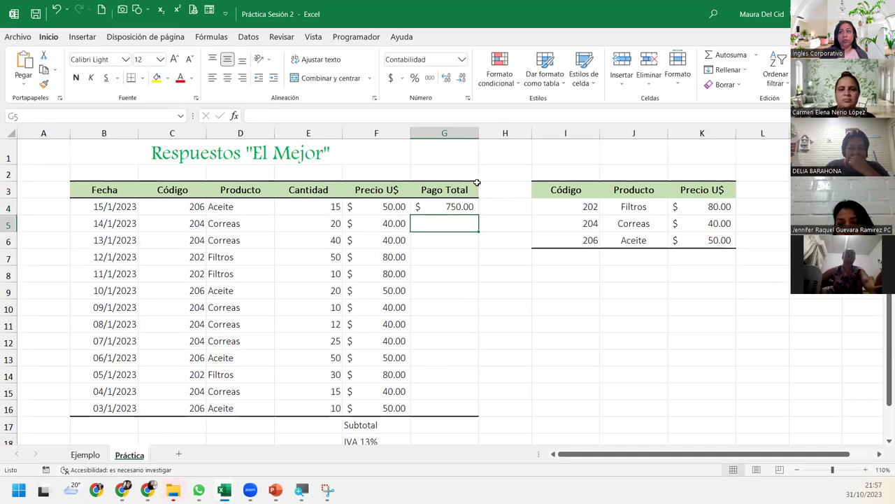
click(455, 205)
drag(478, 215, 510, 415)
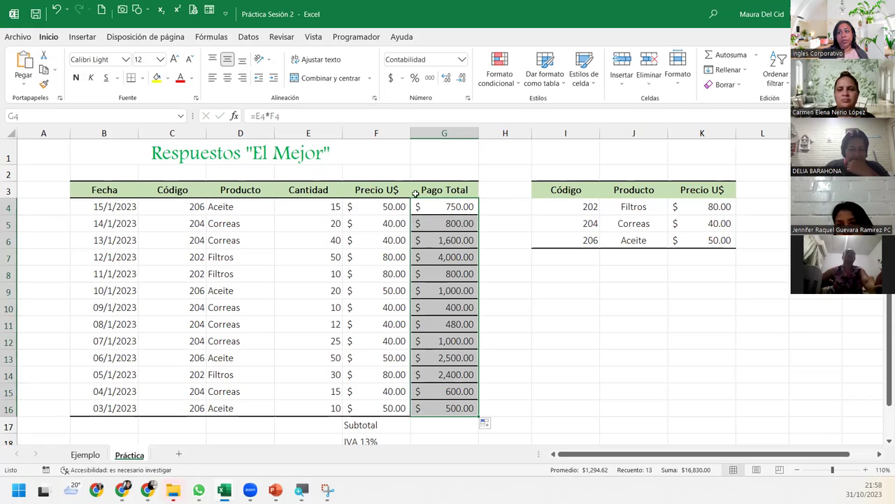
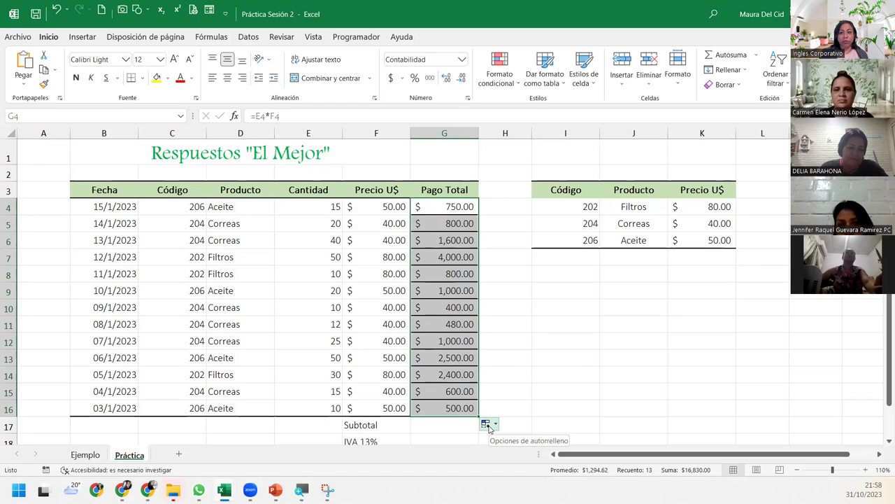
Fill the Pago Total formulas into G5:G16 without formatting, then undo that fill.
click(488, 426)
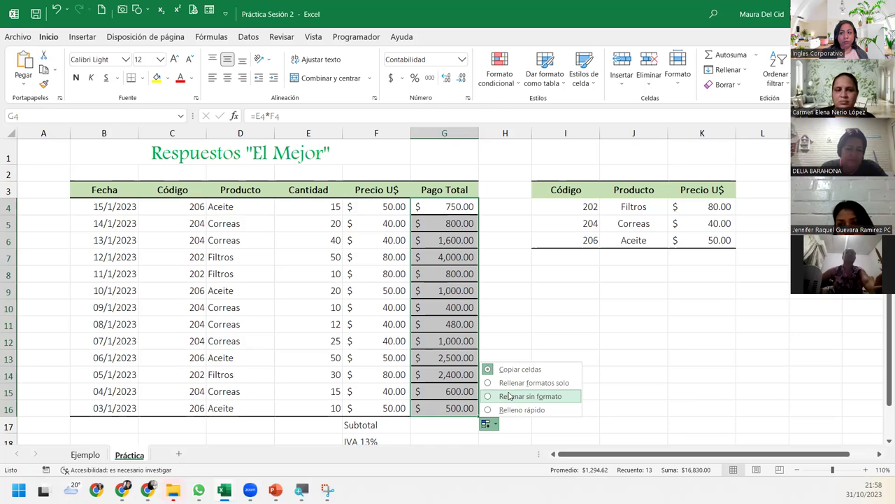
click(508, 396)
click(524, 369)
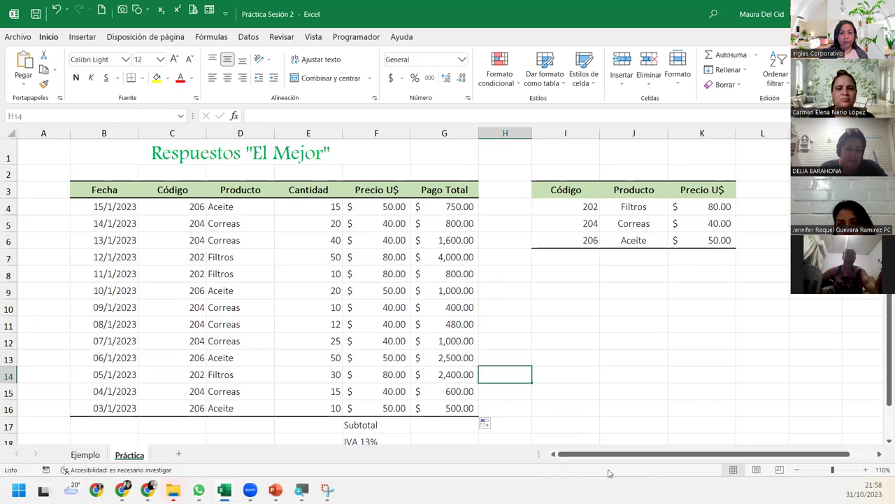
click(56, 9)
Re-fill G4's Pago Total formula down to G16 using Rellenar sin formato, then select G17.
drag(480, 215, 502, 414)
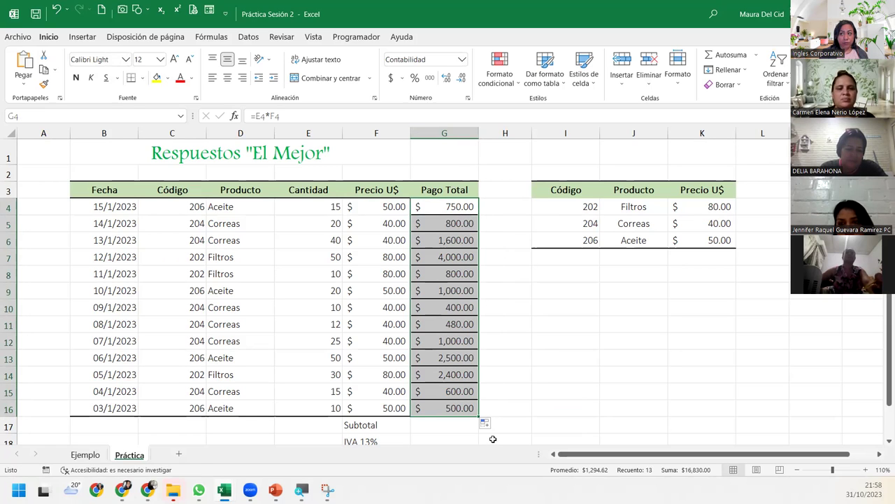
click(489, 424)
click(519, 396)
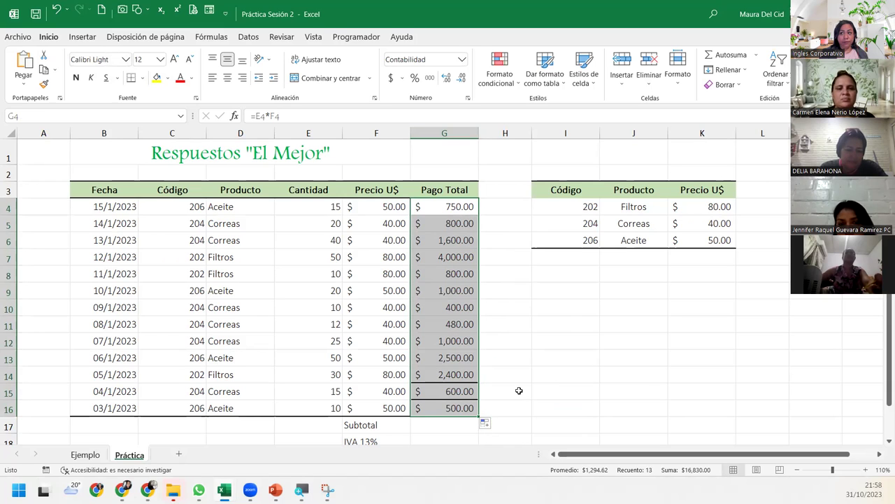
click(451, 279)
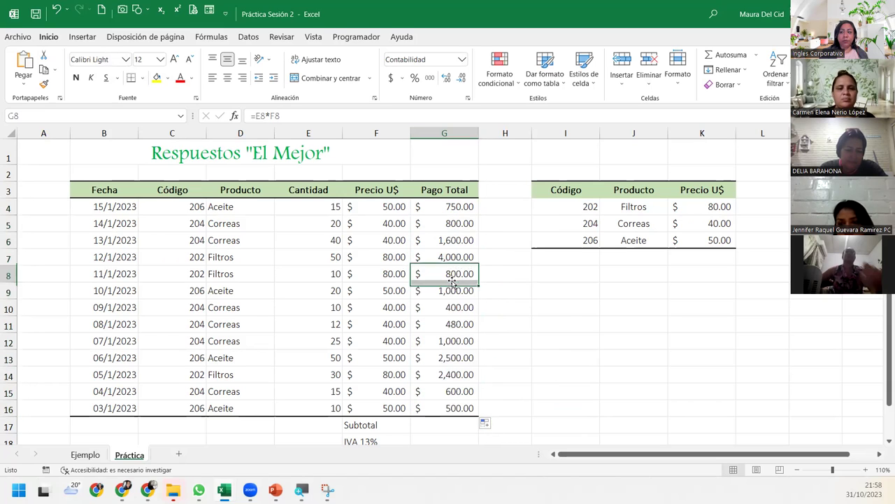
click(430, 426)
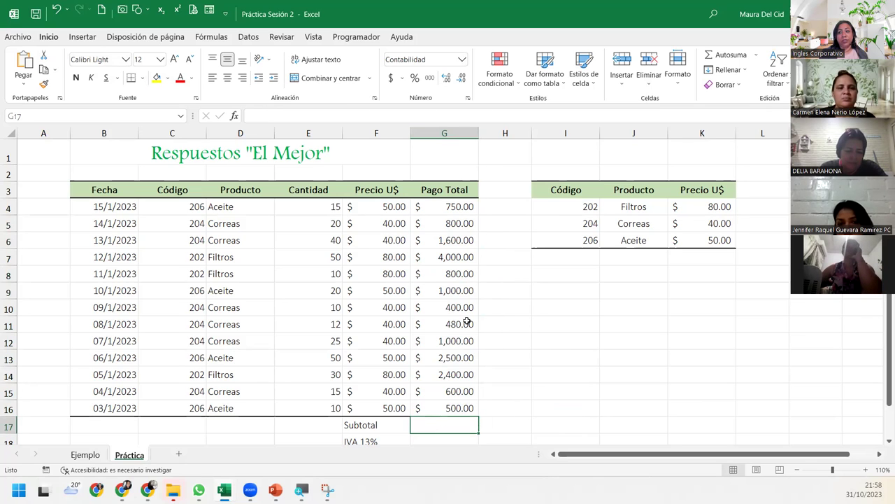
Insert =SUMA(G4:G16) into the Subtotal cell G17 with Autosuma > Suma.
scroll(466, 320, down, 1)
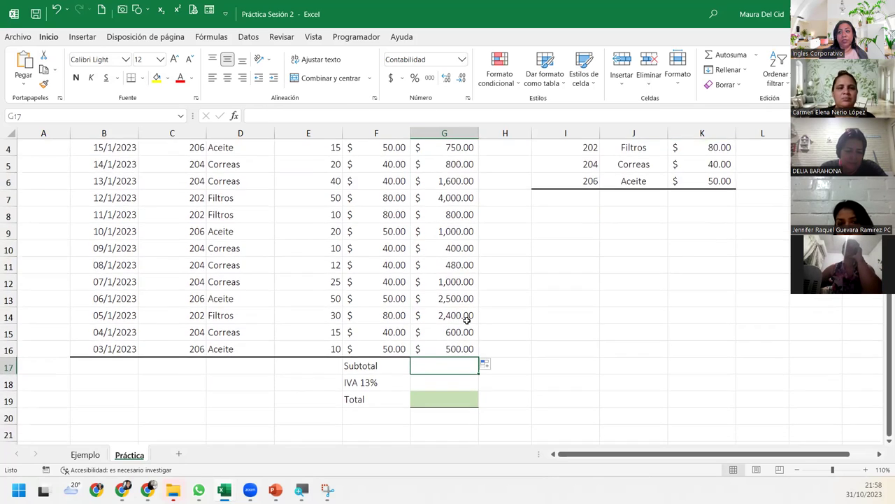
click(720, 55)
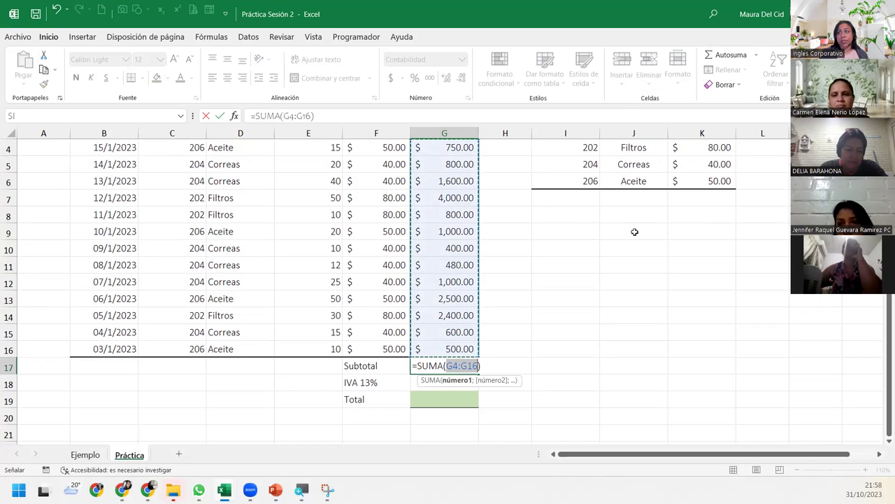
click(756, 55)
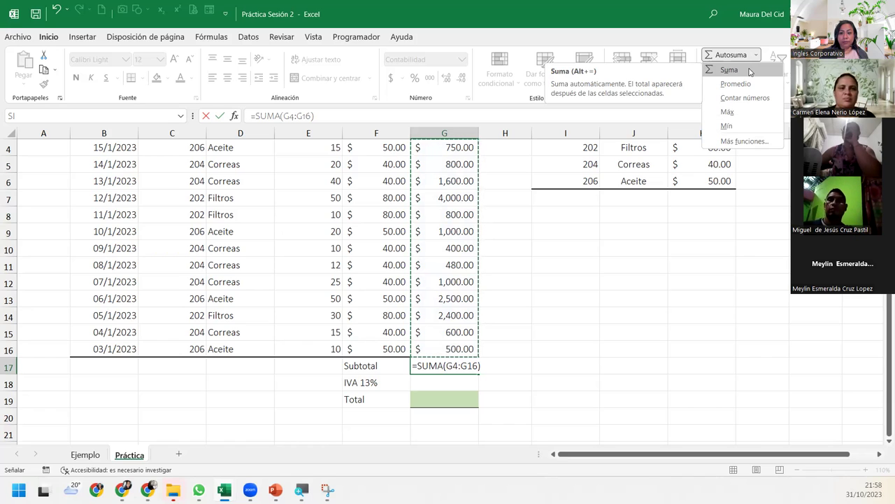
click(729, 70)
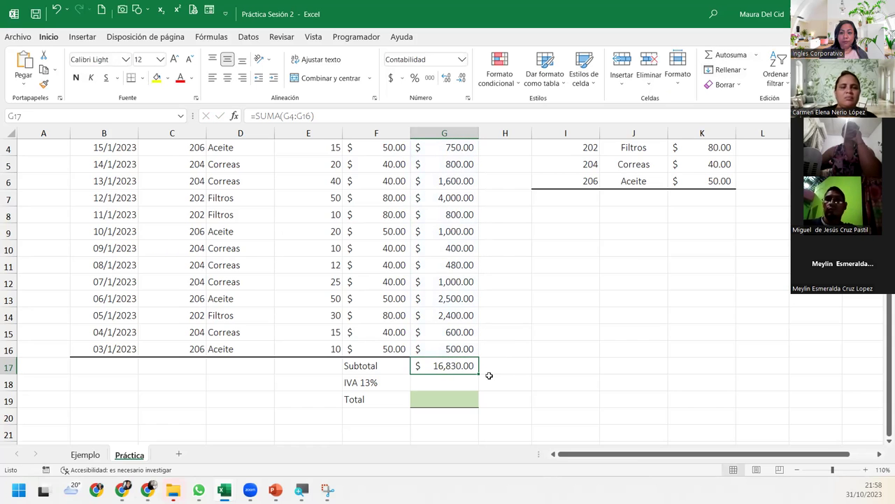
Zoom in on the sheet and reconfirm the Subtotal formula showing $16,830.00.
scroll(472, 383, up, 1)
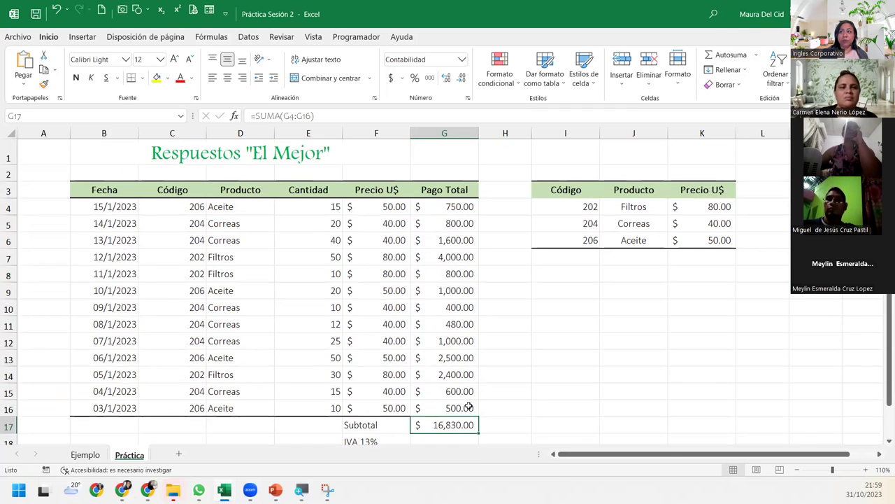
click(867, 469)
click(866, 469)
click(867, 470)
click(866, 469)
click(866, 470)
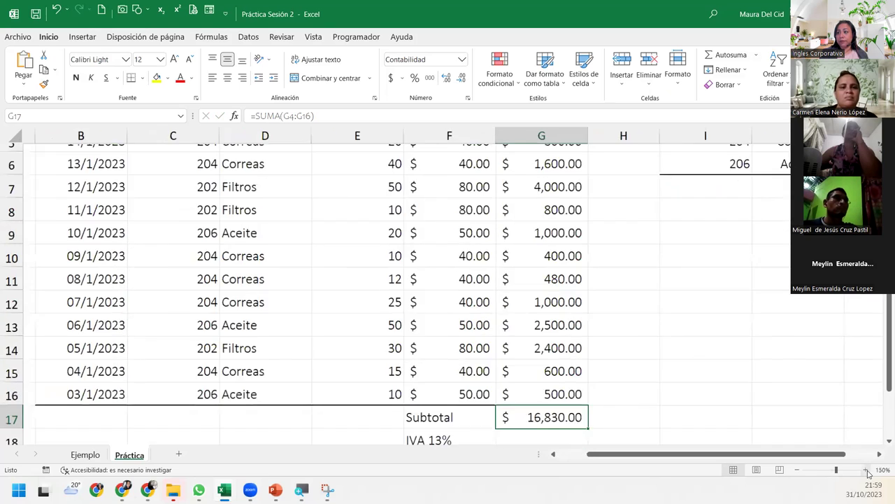
scroll(569, 304, down, 3)
double_click(575, 276)
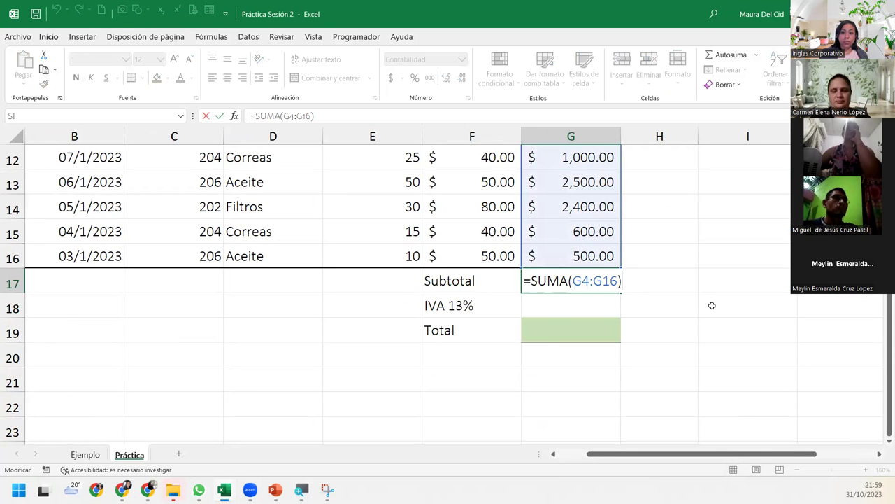
key(Return)
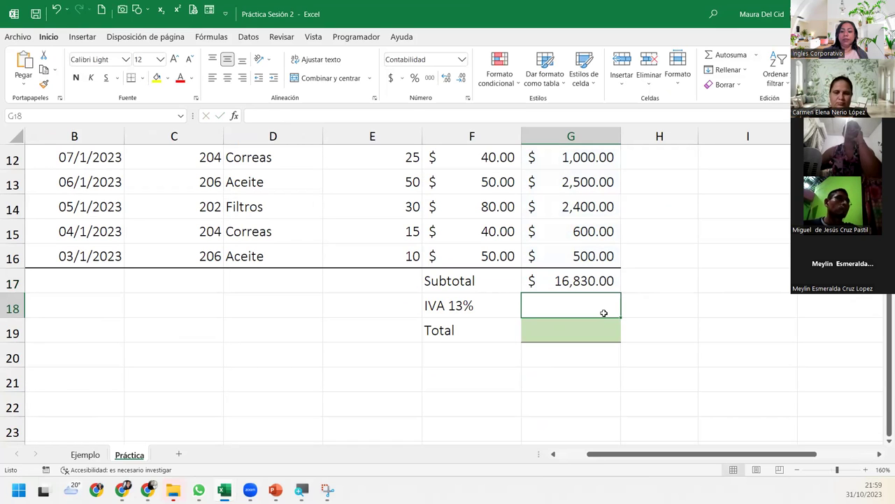
Enter =G17*13% in G18 to compute the IVA of $2,187.90.
text(=)
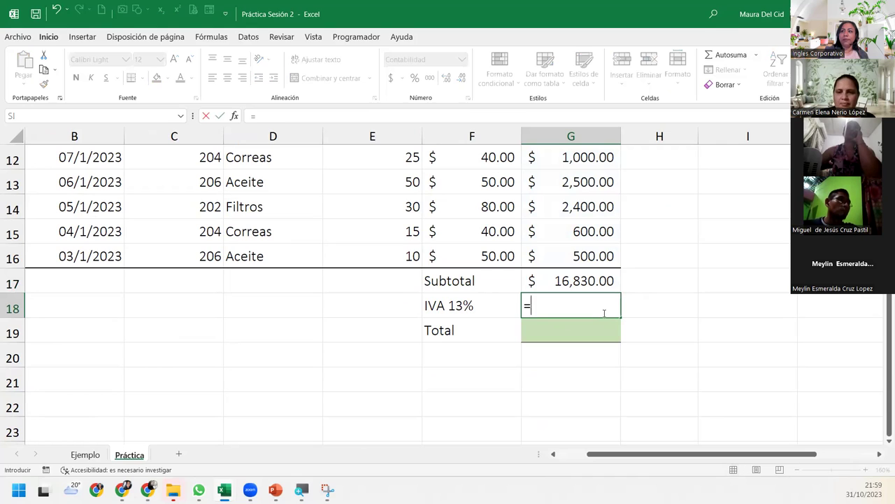
click(599, 279)
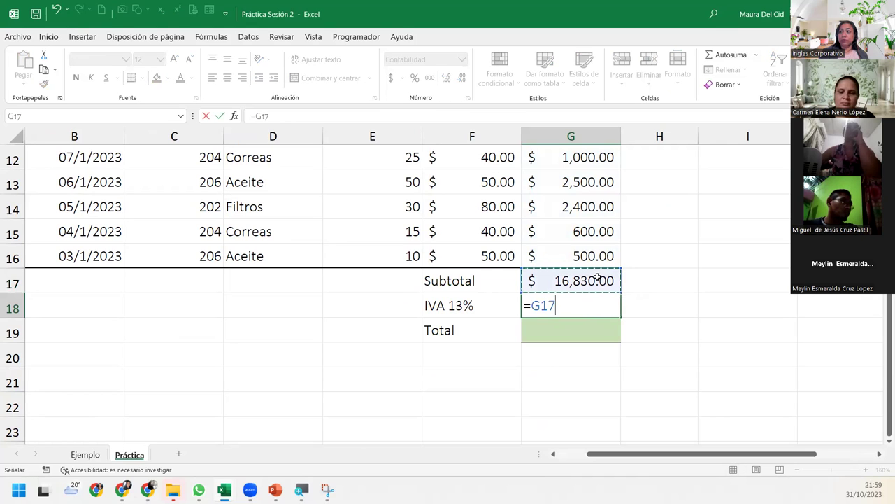
text(*13)
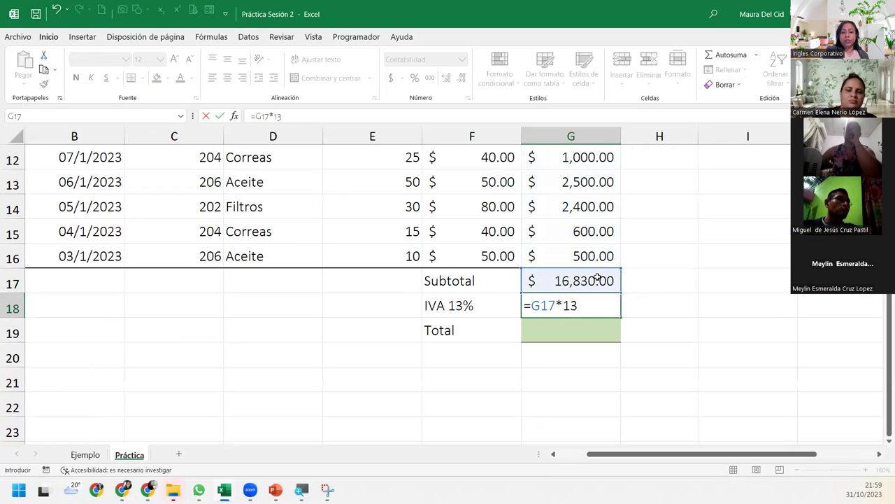
text(%)
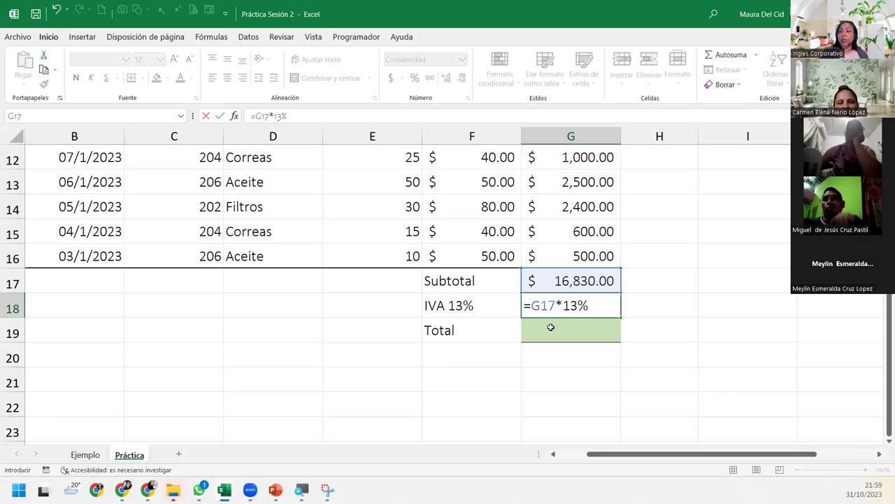
key(Return)
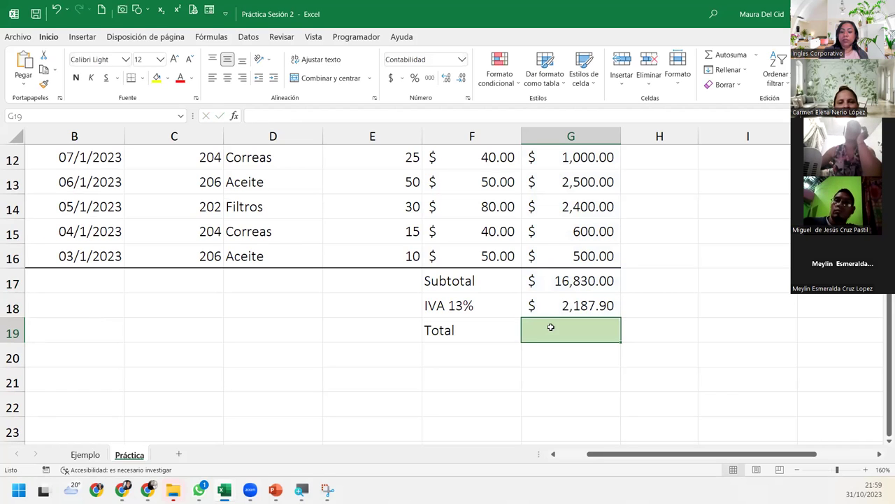
Enter =G17+G18 in G19 for a Total of $19,017.90.
text(=)
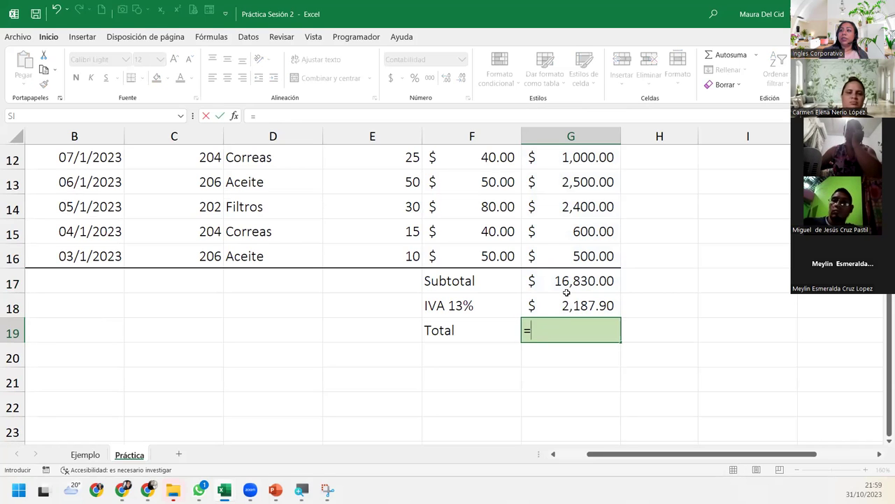
click(569, 287)
text(+)
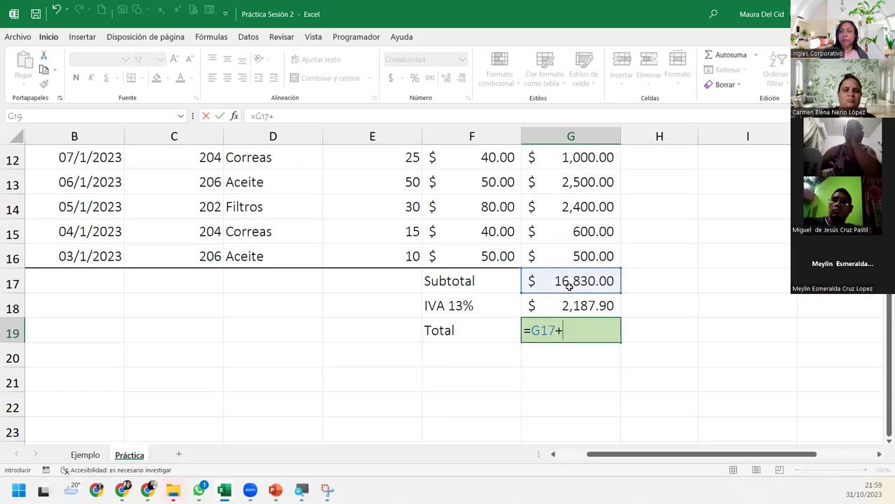
click(568, 305)
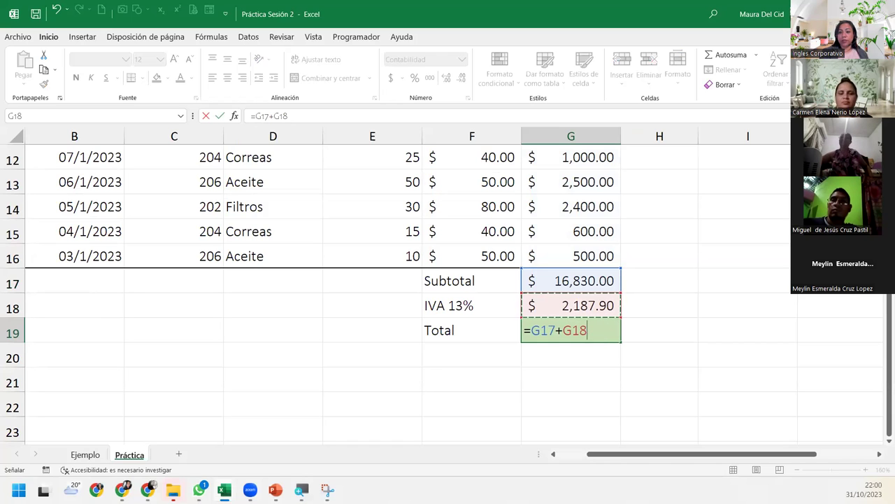
key(Return)
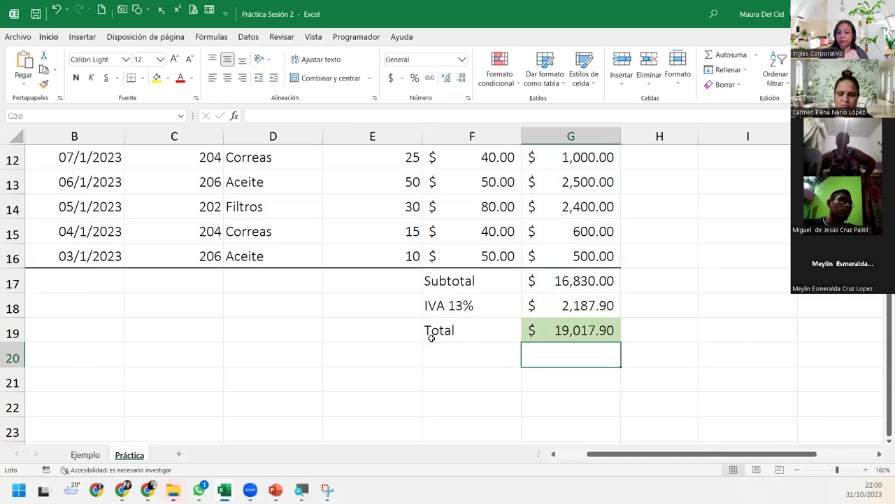
Zoom out to 130% to review the full sales table, then return to the slideshow.
scroll(596, 369, up, 2)
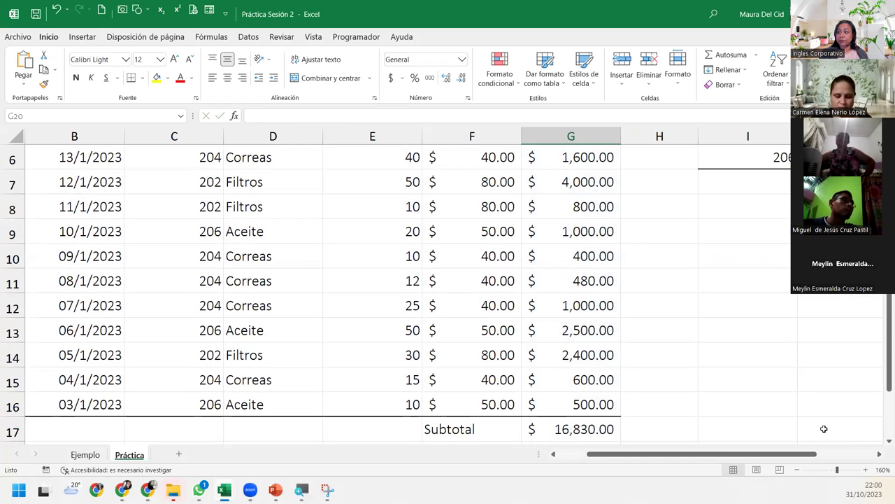
click(797, 470)
click(797, 470)
click(797, 470)
scroll(586, 377, up, 1)
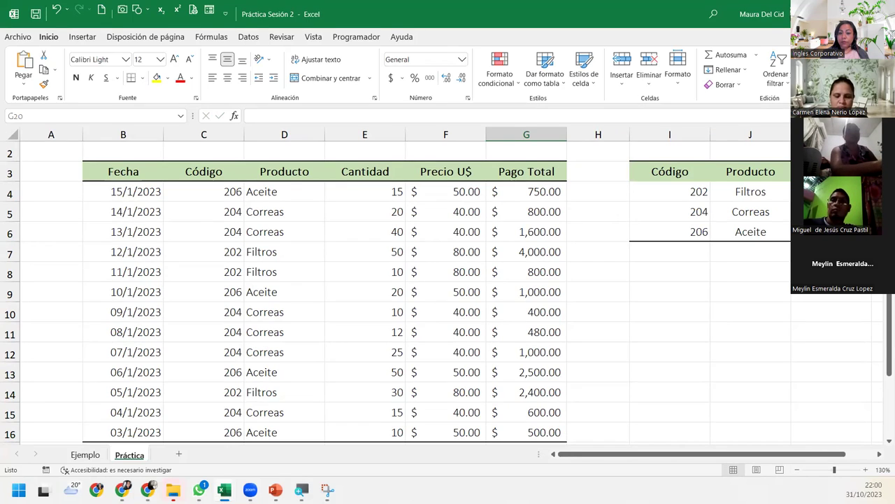
key(alt+Tab)
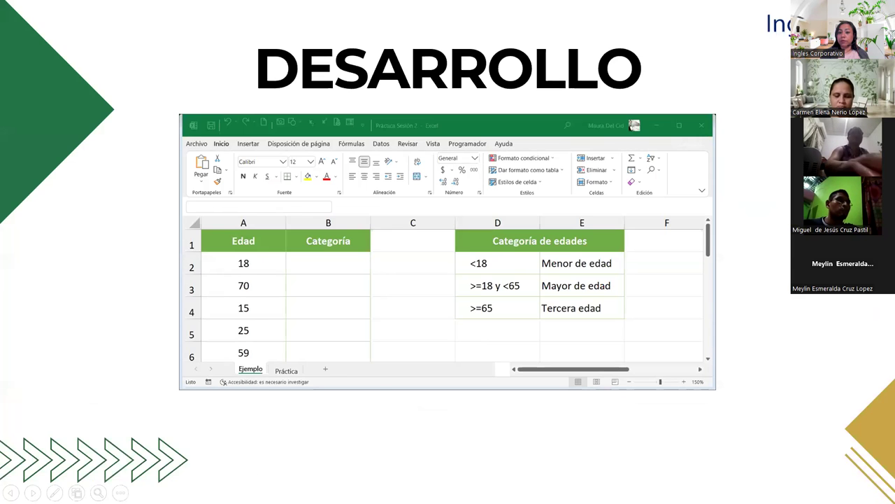
Advance to the CIERRE Y CONCLUSIONES slide, then go back to Excel.
key(Right)
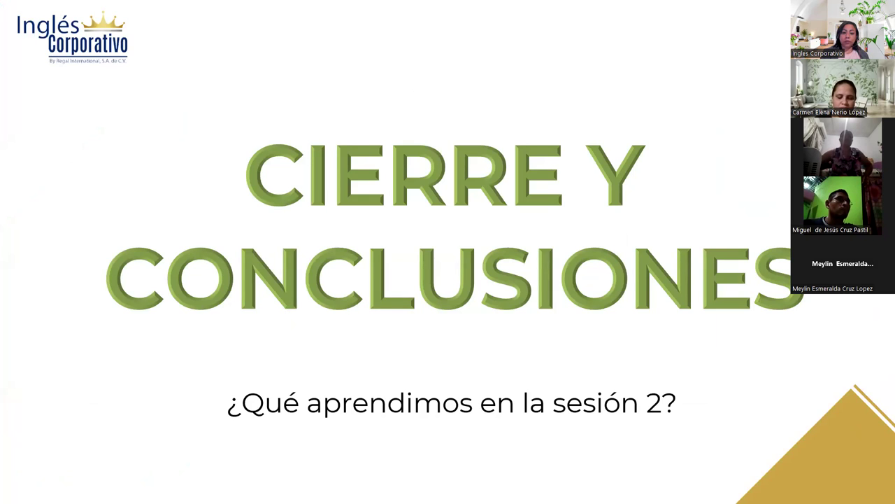
key(alt+Tab)
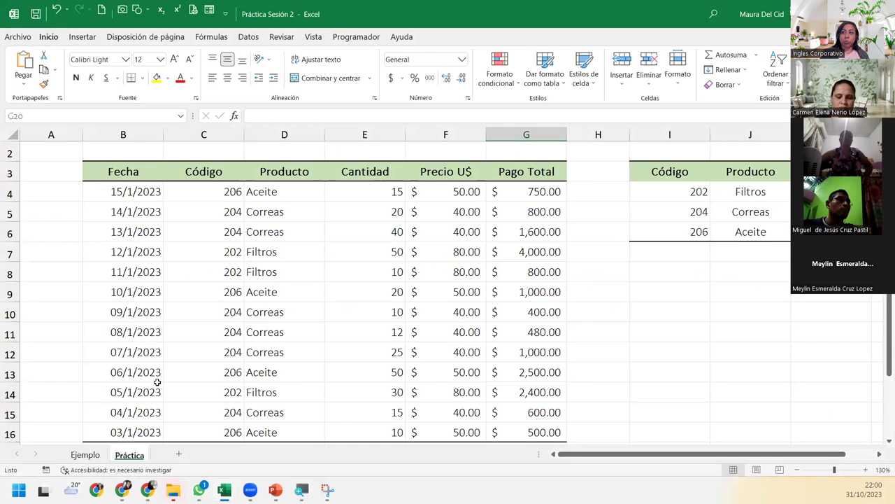
scroll(521, 362, down, 3)
double_click(537, 272)
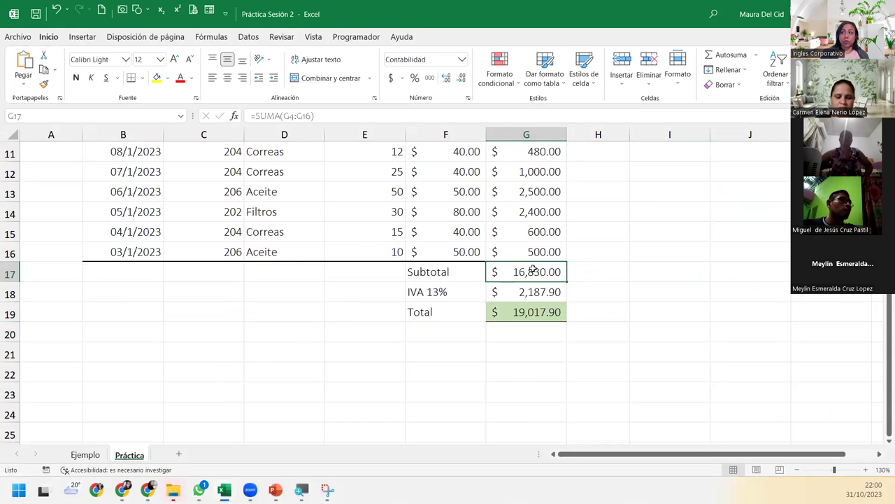
key(End)
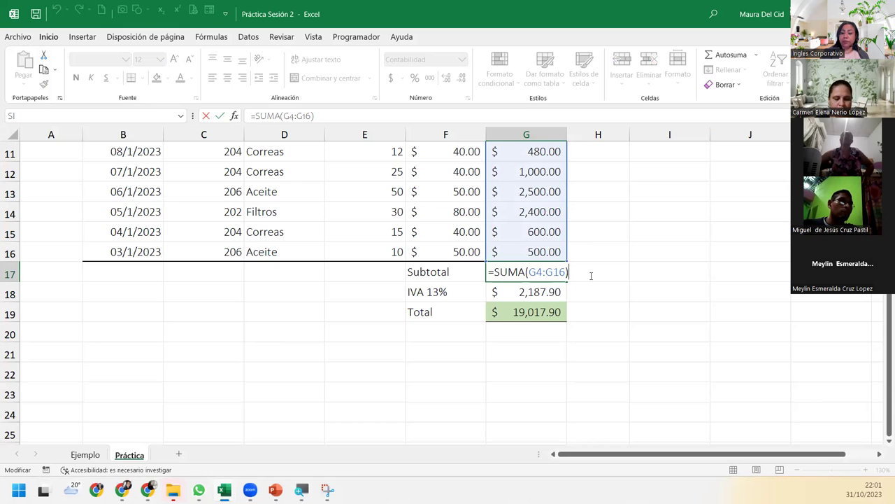
key(Return)
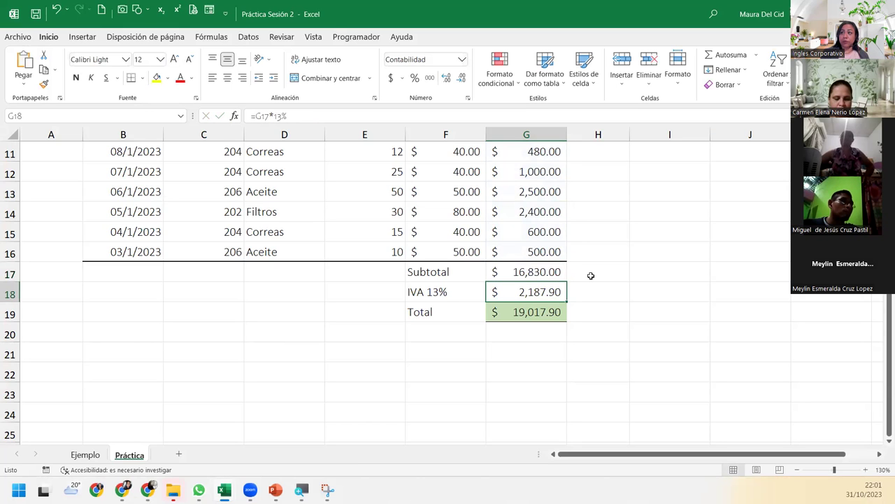
click(797, 470)
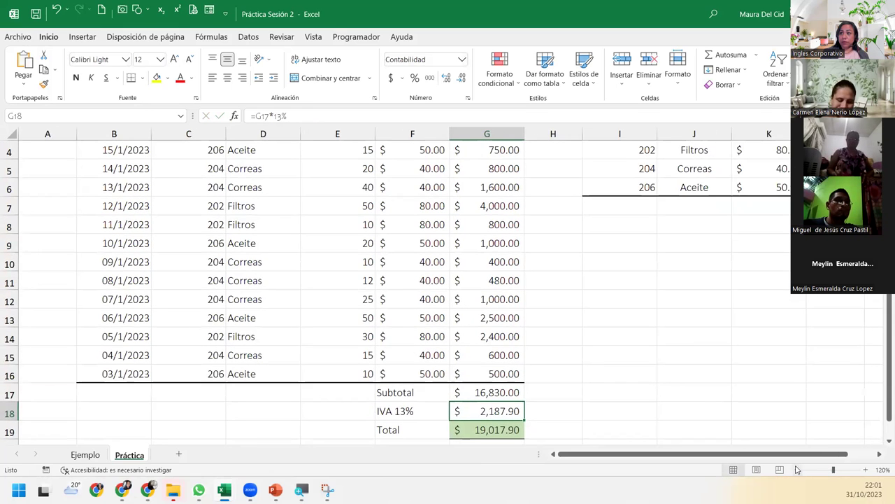
click(797, 470)
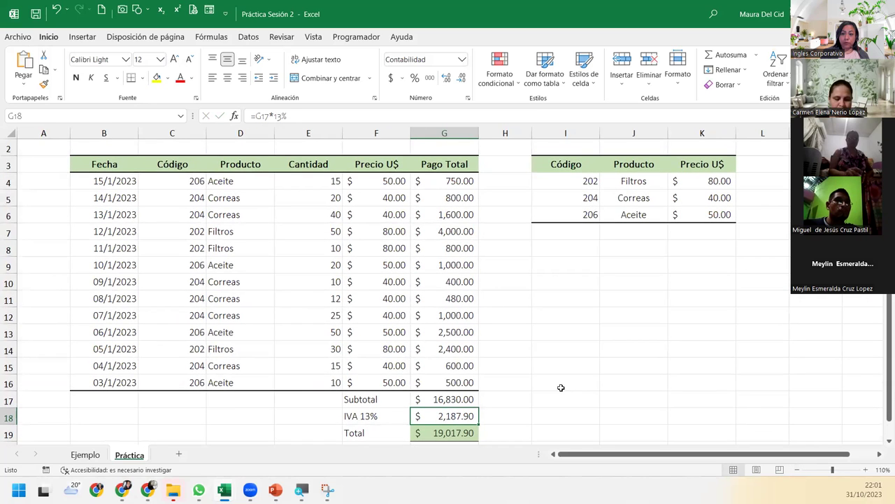
click(430, 399)
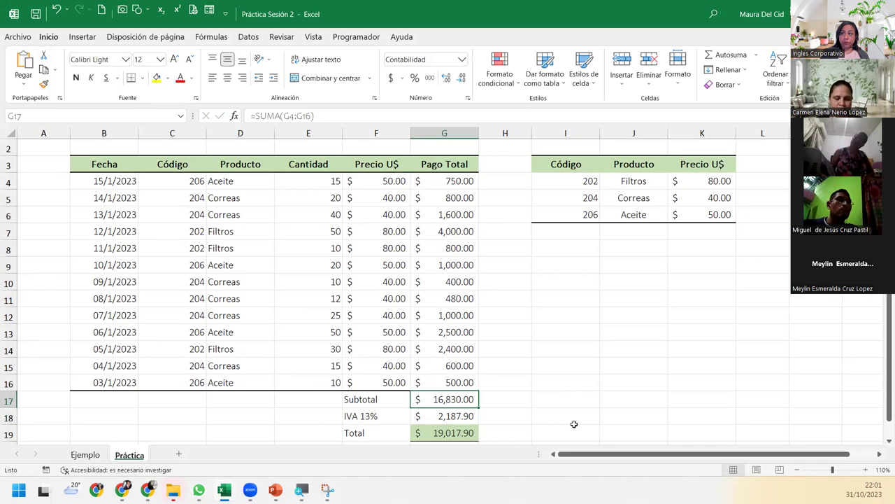
click(713, 198)
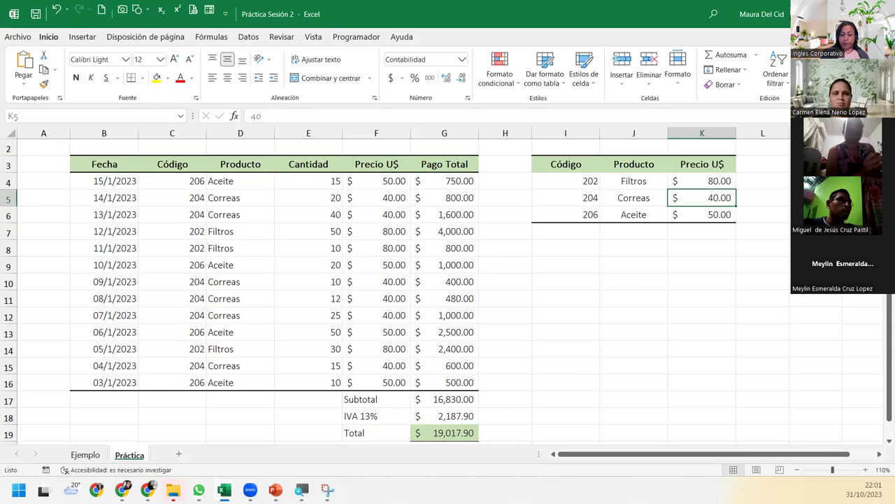
click(443, 415)
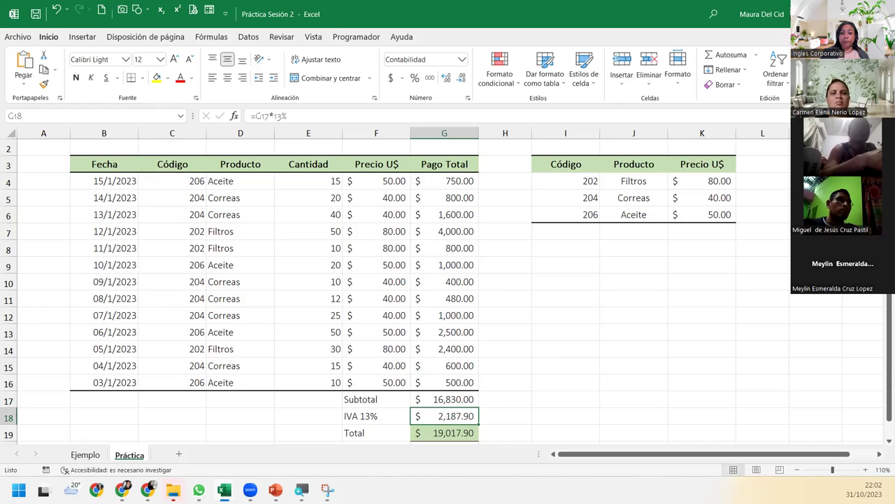
Show the CIERRE Y CONCLUSIONES slide, then leave it for the course page.
key(alt+Tab)
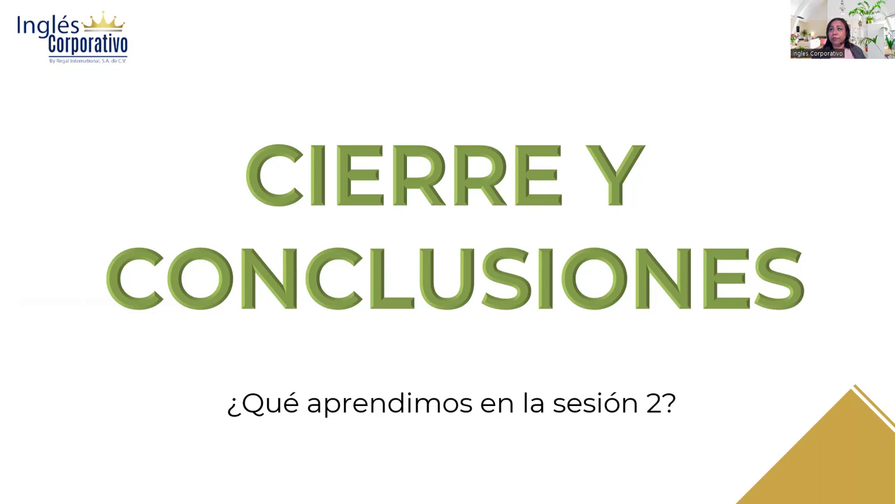
key(alt+Tab)
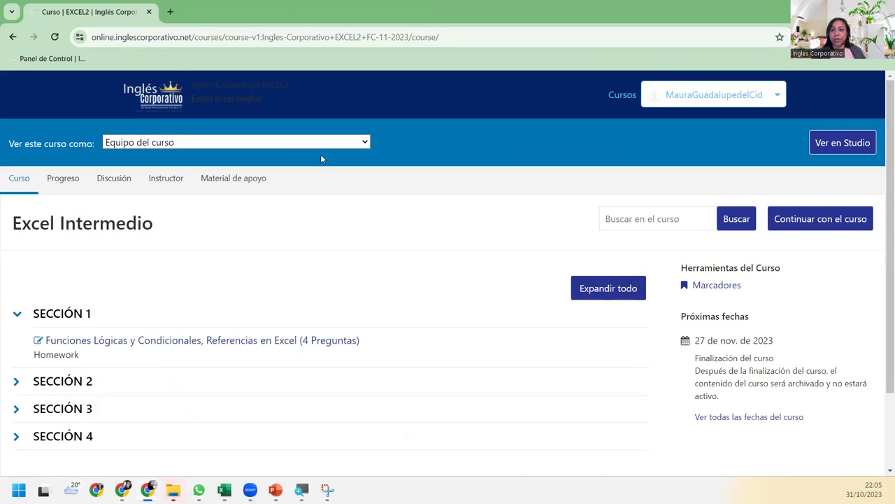
Open the logical and conditional functions lesson and scroll through the Laboratorio 1 quiz.
click(187, 349)
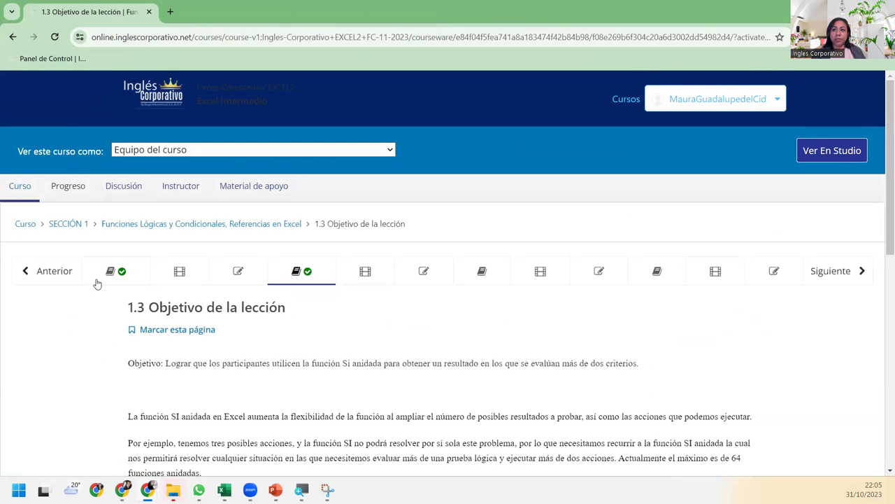
click(237, 273)
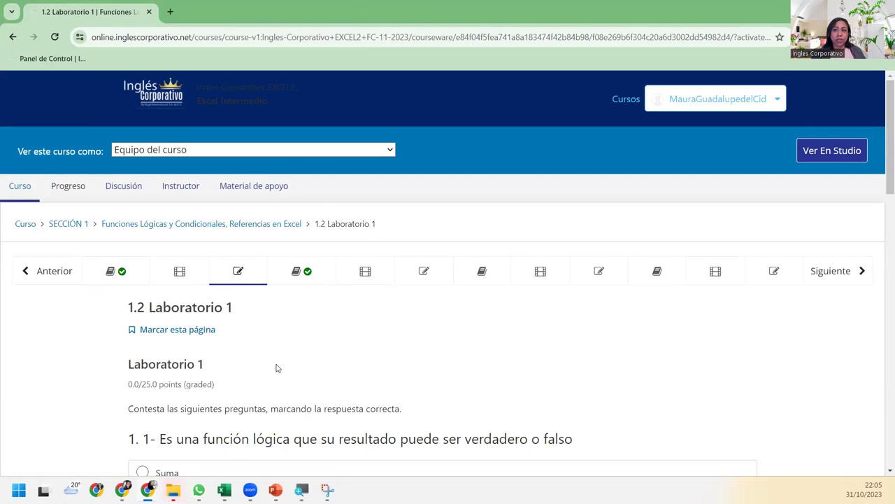
scroll(276, 366, down, 4)
scroll(276, 367, down, 3)
scroll(276, 367, down, 4)
scroll(276, 366, down, 3)
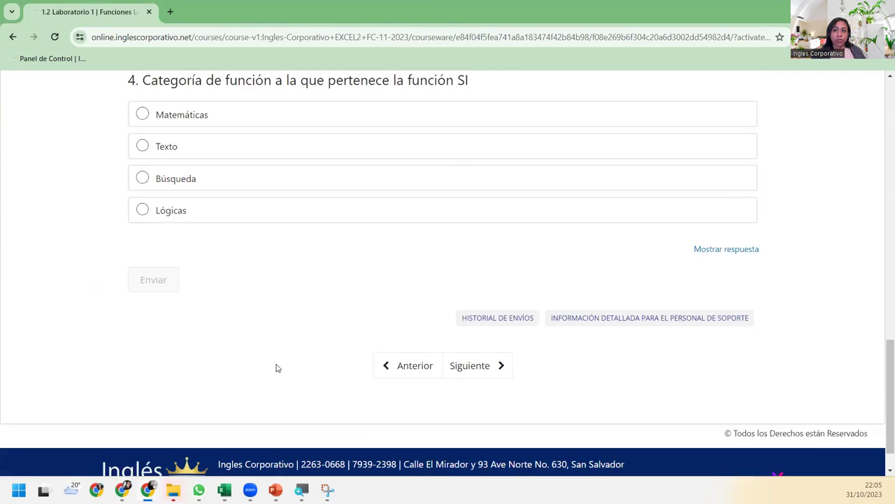
scroll(275, 366, up, 4)
scroll(280, 364, up, 4)
scroll(280, 364, up, 5)
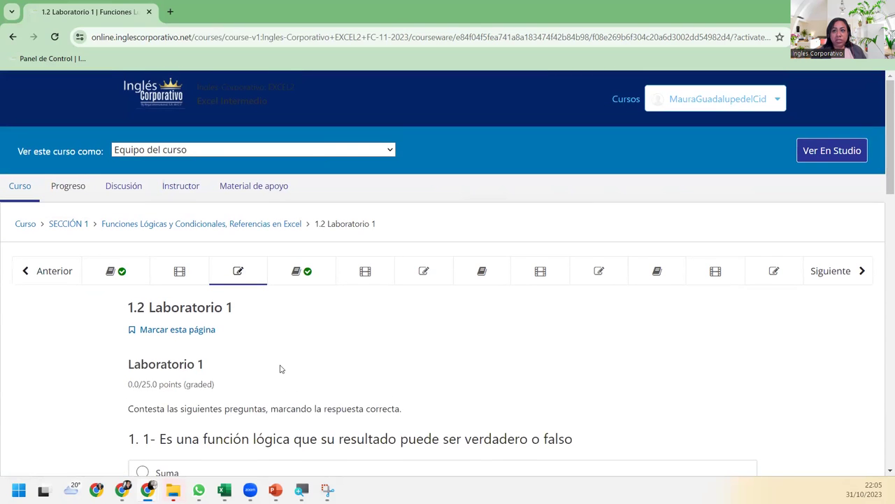
Go to unit 1.0, then open and scroll lesson 1.1 Función SI.
click(119, 278)
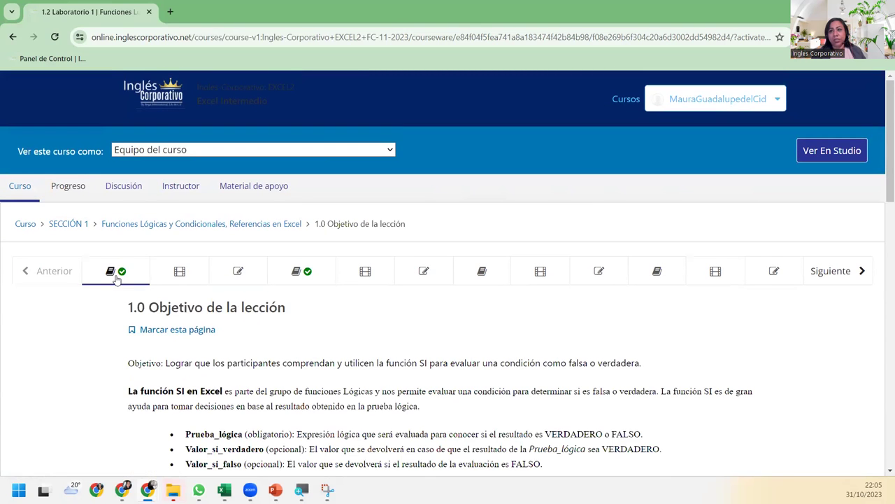
click(179, 273)
scroll(424, 436, down, 2)
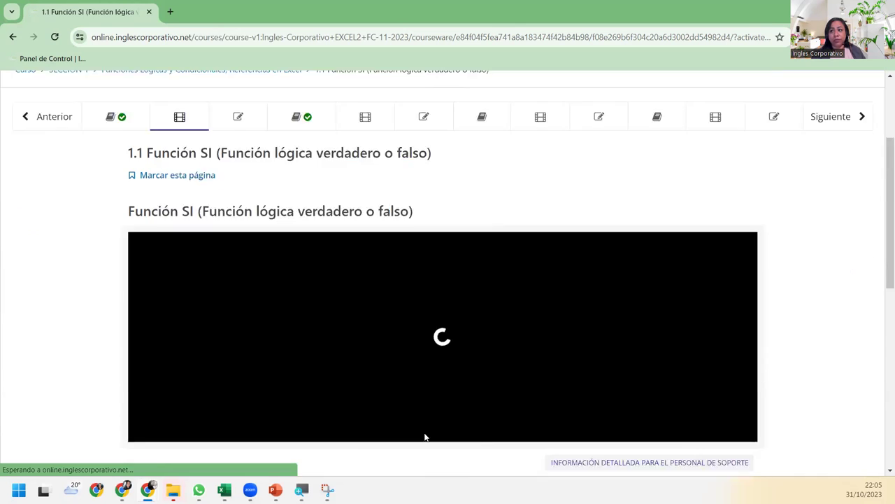
scroll(510, 380, down, 1)
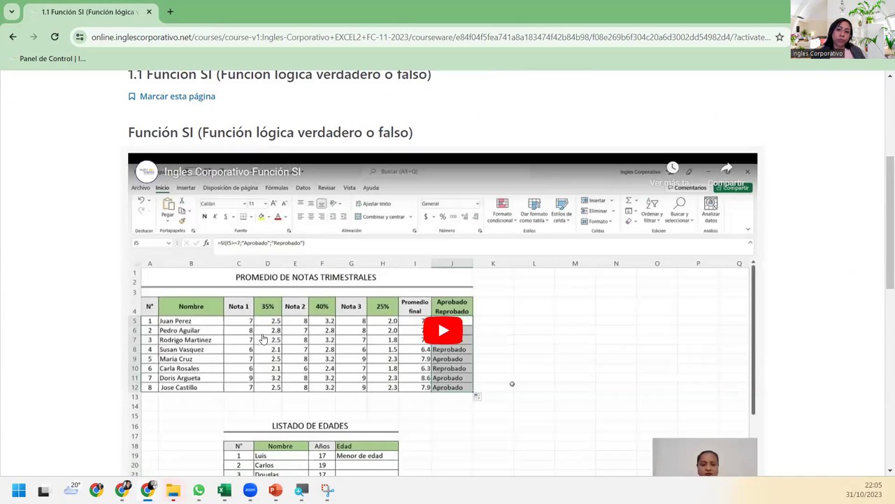
scroll(263, 196, up, 3)
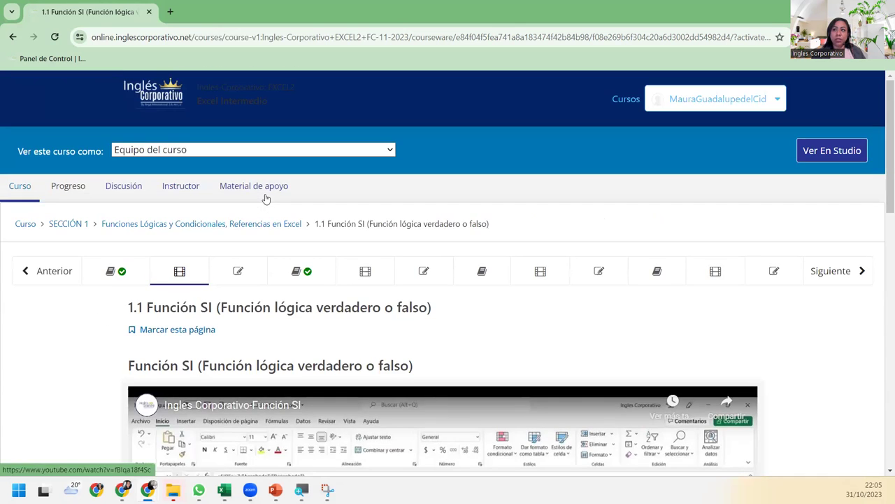
Open lesson 1.3 Objetivo de la lección and read through its nested SI explanation.
click(282, 273)
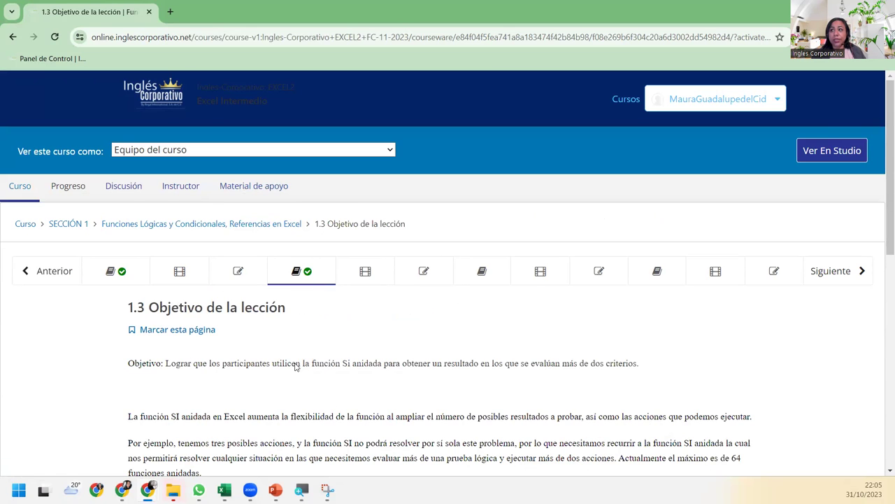
scroll(350, 321, down, 2)
scroll(349, 321, down, 2)
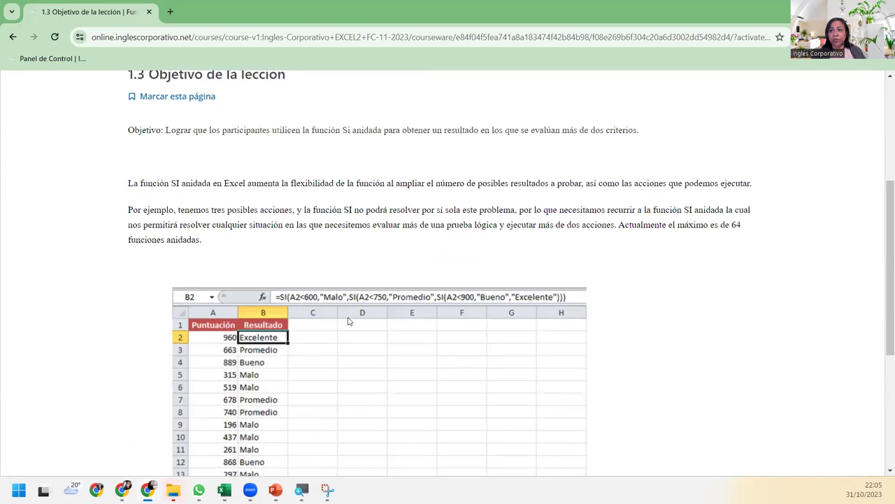
scroll(350, 321, down, 2)
scroll(350, 321, up, 2)
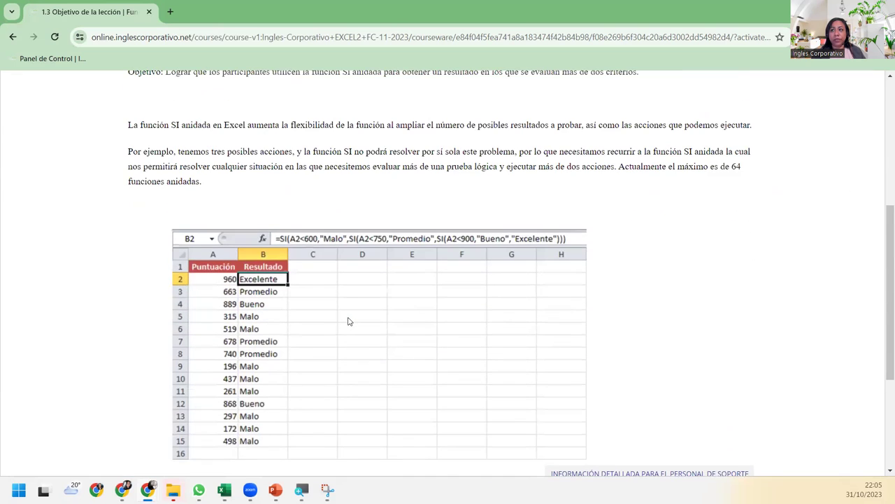
scroll(349, 321, up, 2)
scroll(350, 321, up, 2)
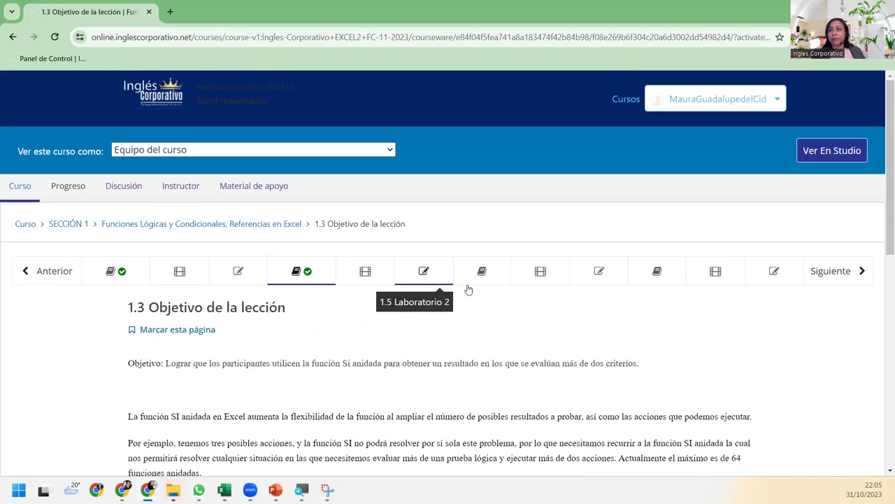
Open lesson 1.4 Función SI anidada and scroll through its content.
click(359, 282)
scroll(462, 448, down, 3)
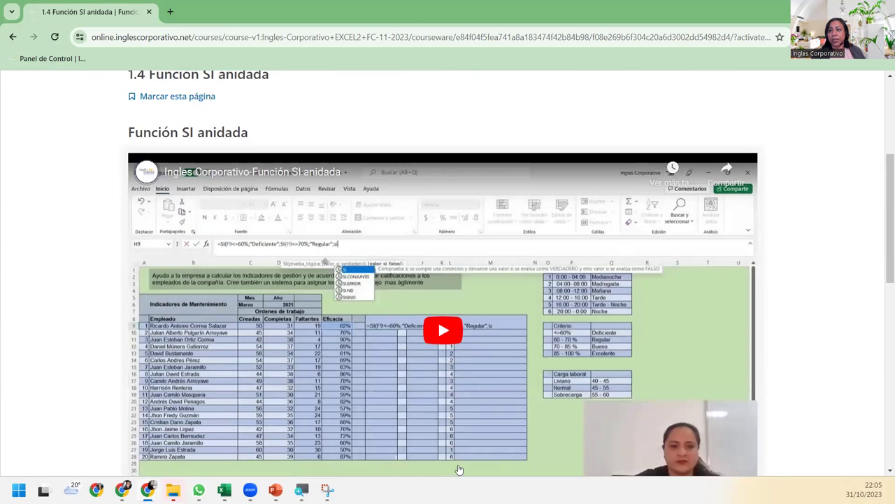
scroll(462, 443, down, 1)
scroll(462, 443, down, 1)
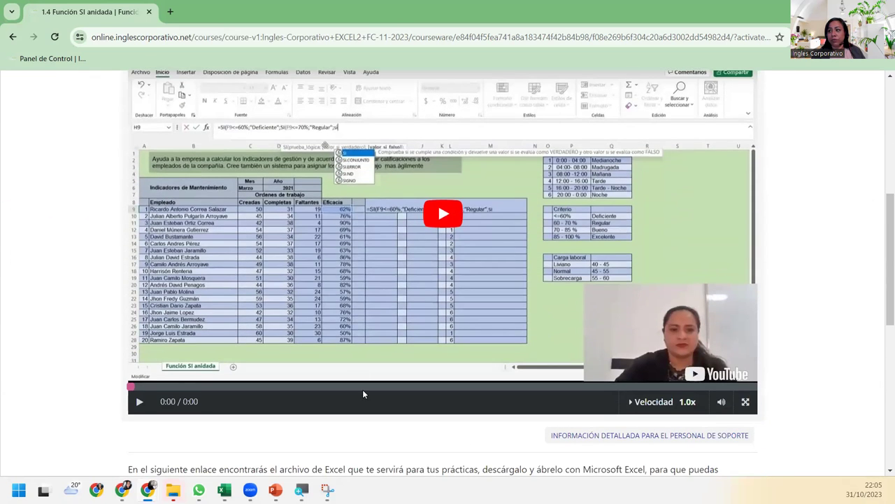
scroll(363, 392, down, 2)
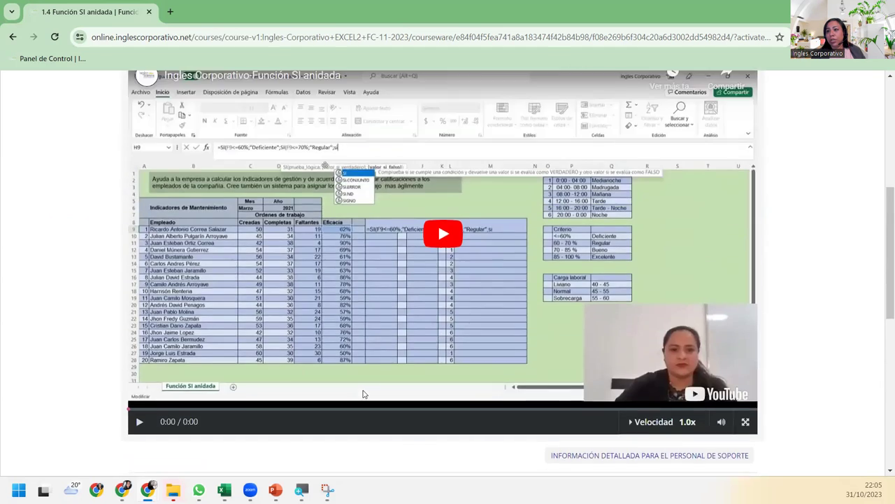
scroll(363, 394, up, 7)
Look at lesson 1.5 Laboratorio 2, then scroll through lesson 1.6 Objetivo de la lección.
click(427, 282)
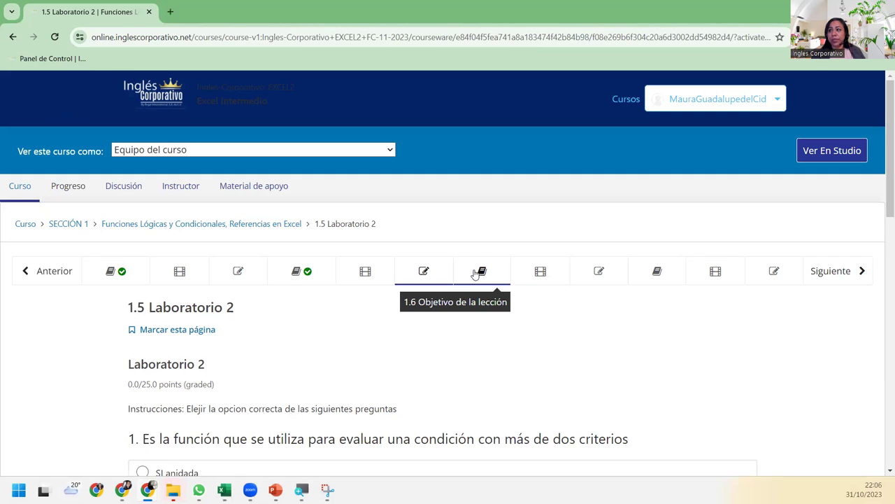
click(480, 273)
scroll(301, 388, down, 2)
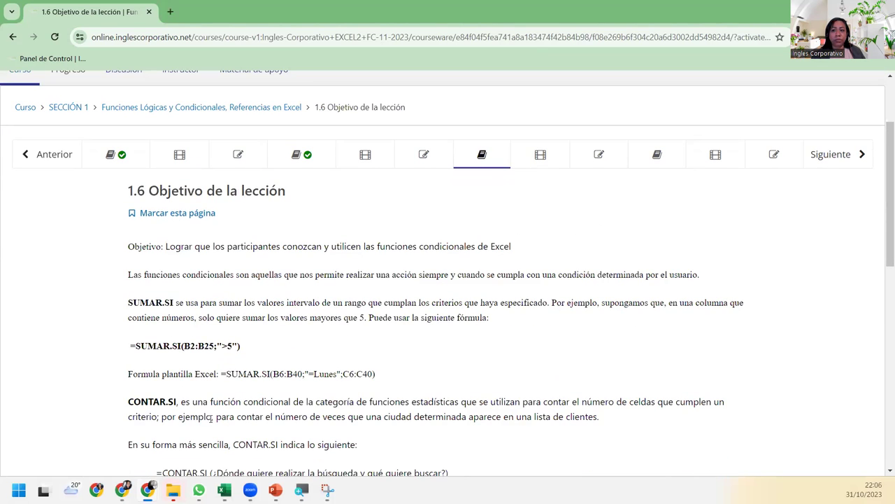
scroll(210, 418, down, 3)
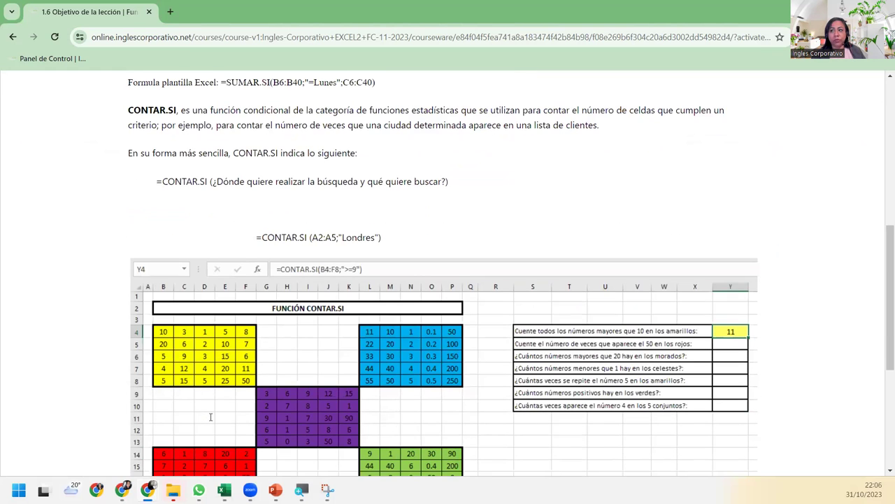
scroll(210, 417, down, 6)
scroll(210, 418, up, 6)
scroll(210, 420, up, 5)
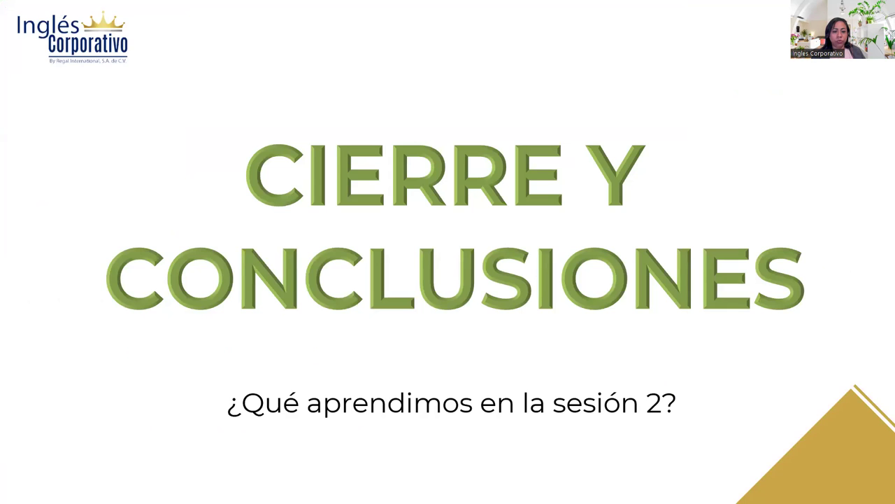
Save the Práctica Sesión 2 workbook via Save As into EXI\9-10, then return to the slide.
key(alt+Tab)
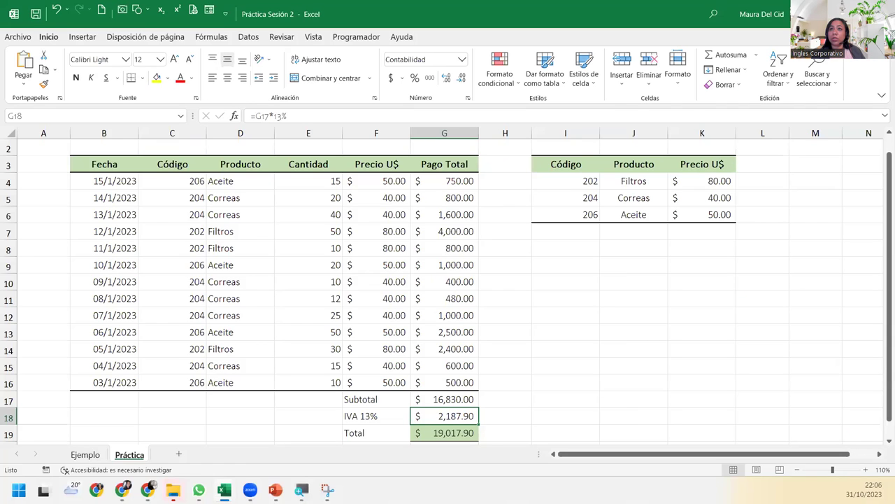
click(15, 38)
click(16, 184)
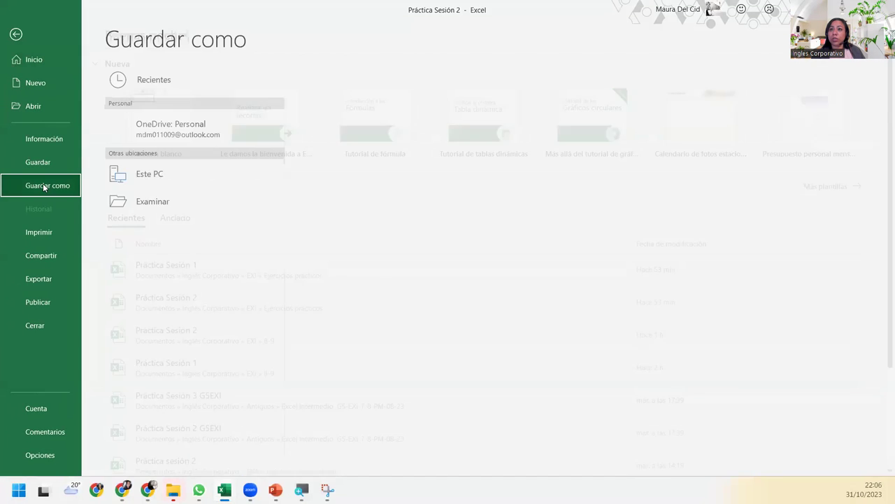
click(145, 242)
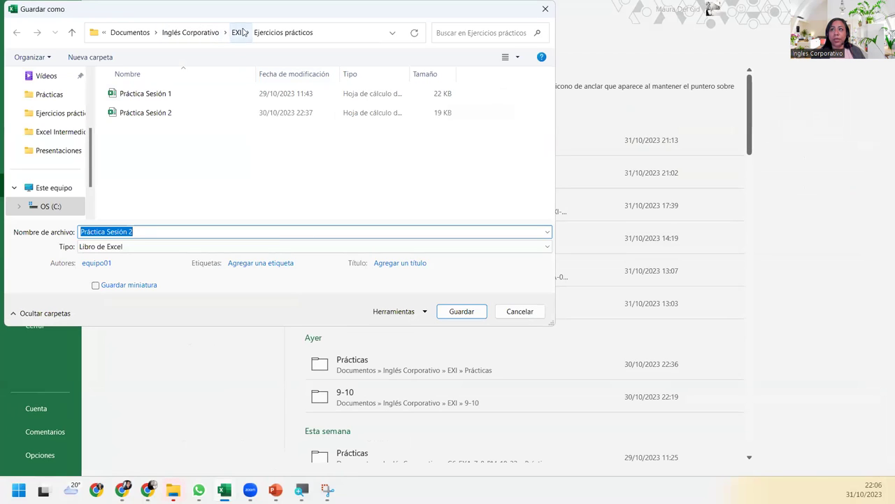
click(237, 32)
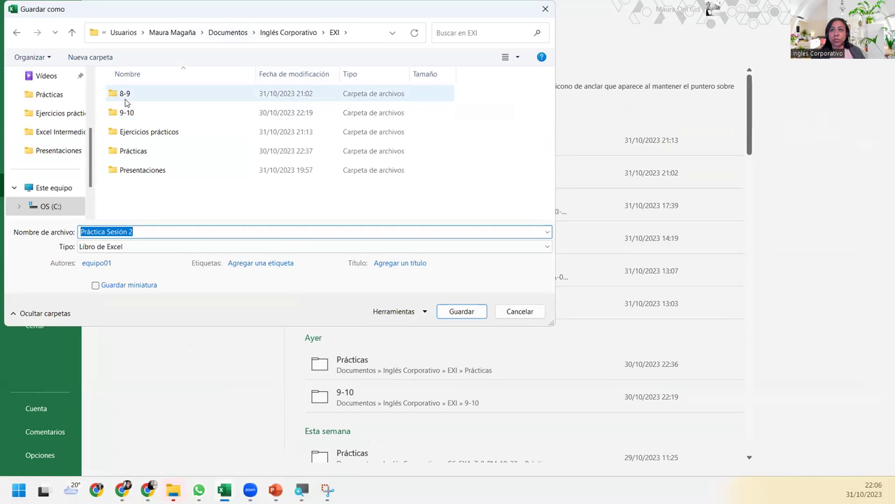
double_click(132, 118)
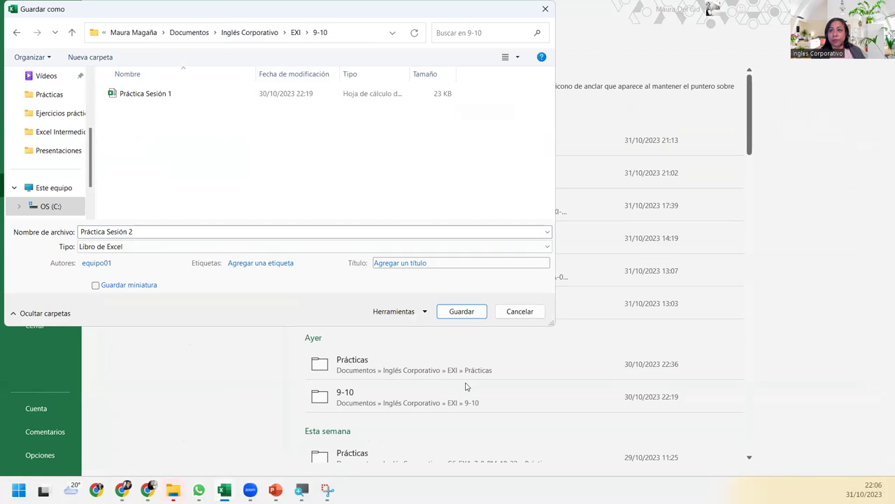
click(461, 311)
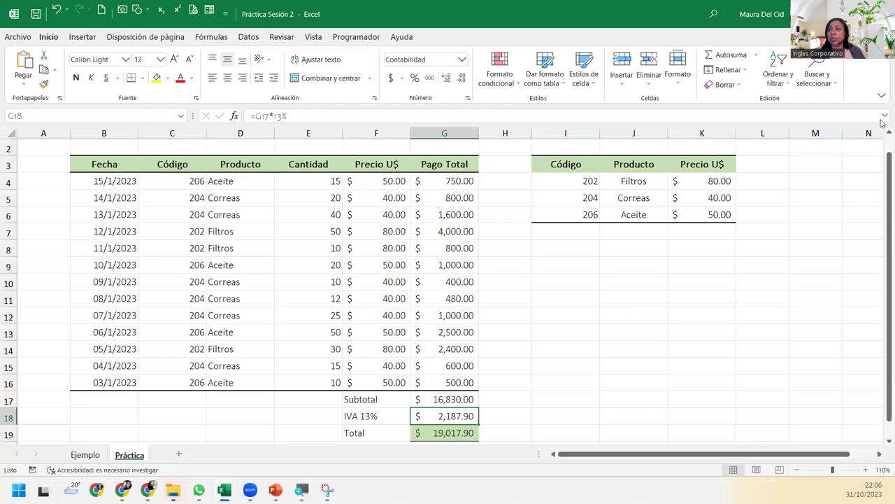
key(alt+Tab)
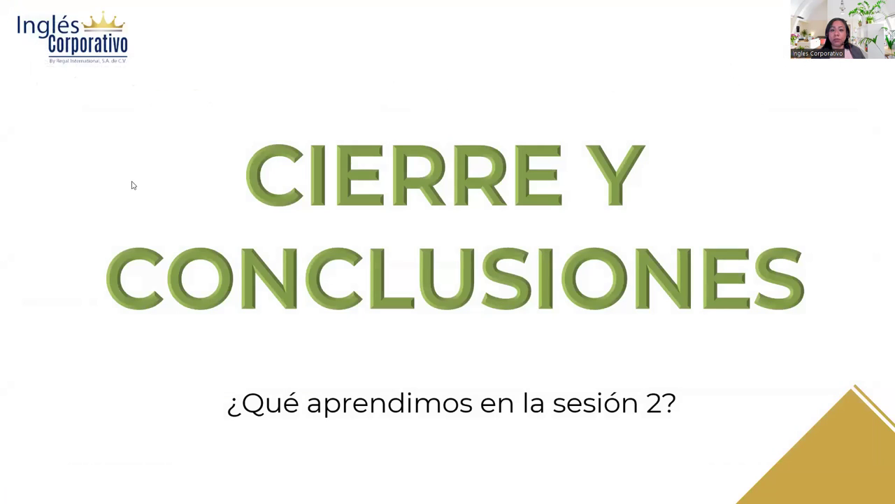